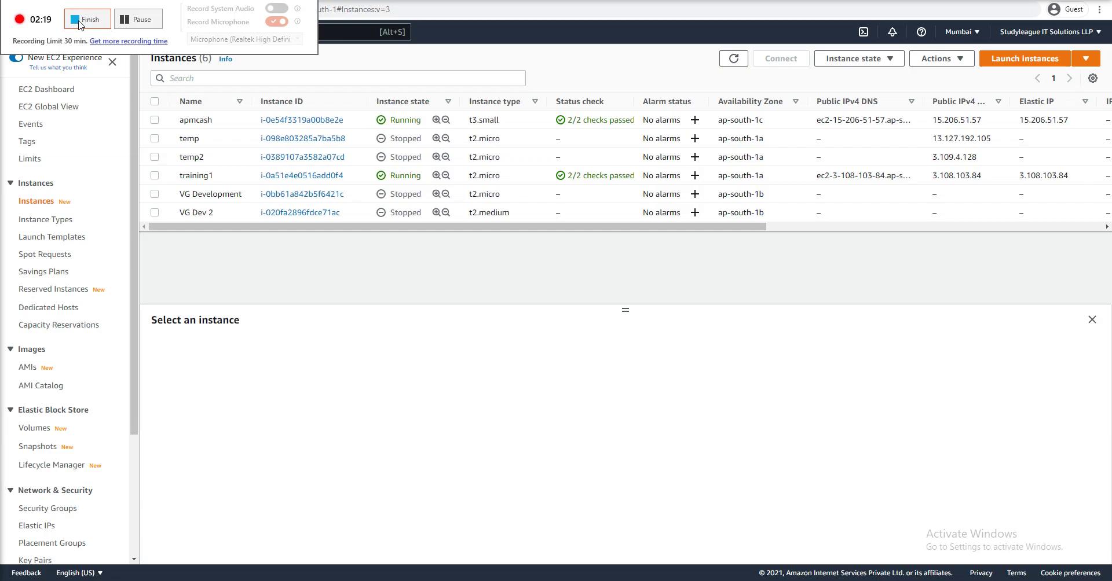
click(81, 26)
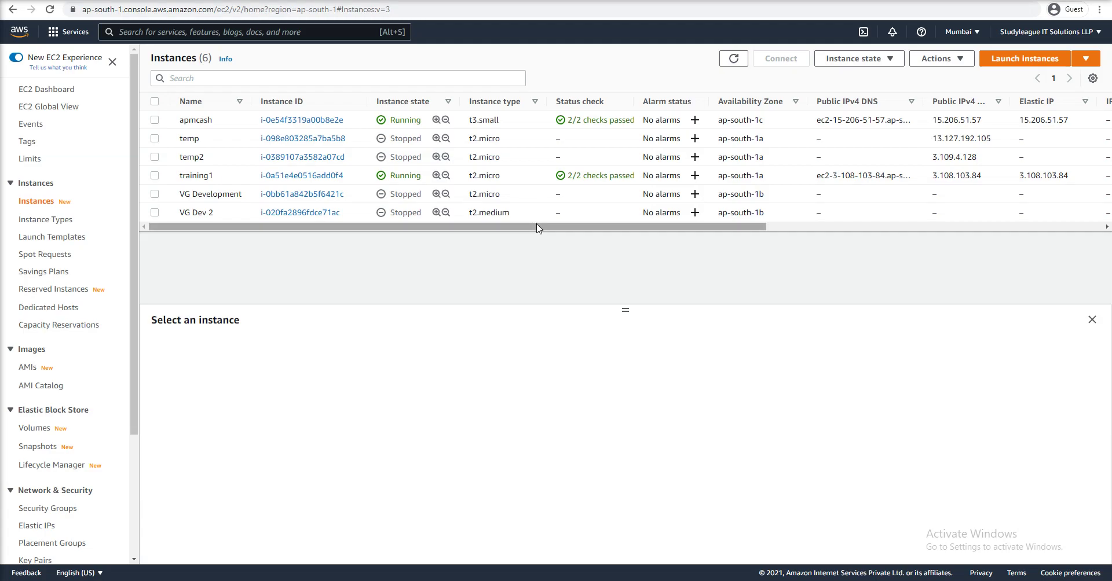
Copy the training1 instance's public IPv4 address and paste it as the host in FileZilla.
drag(603, 227, 830, 230)
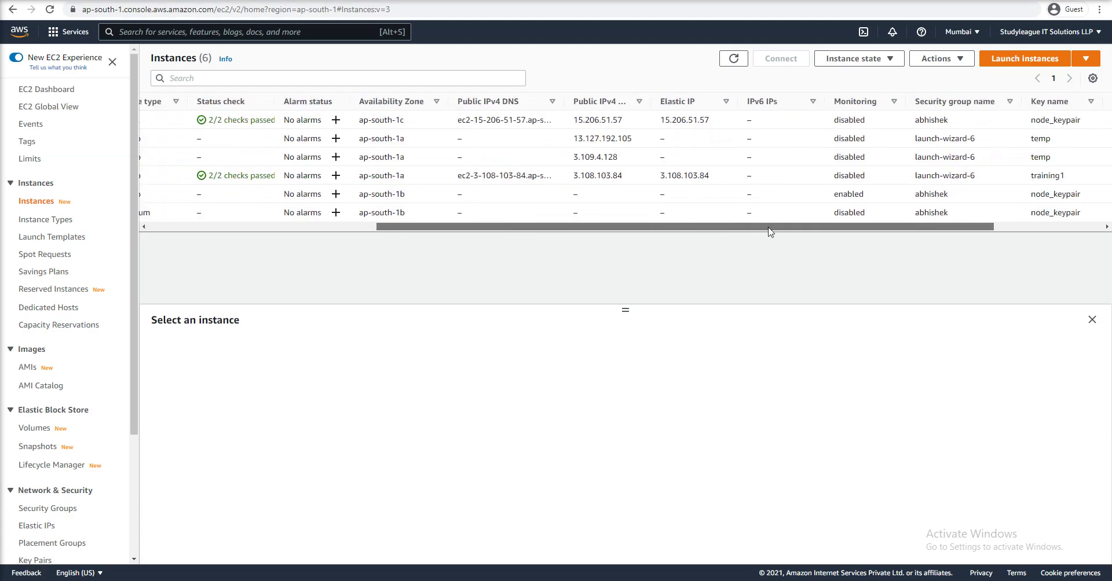
double_click(606, 175)
key(ctrl+c)
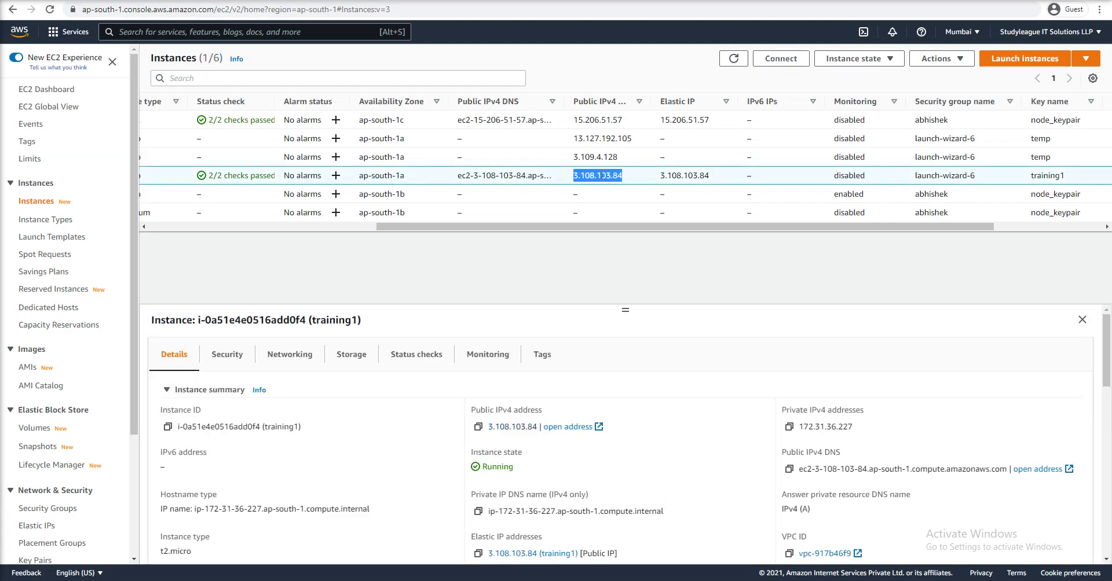
drag(619, 227, 391, 227)
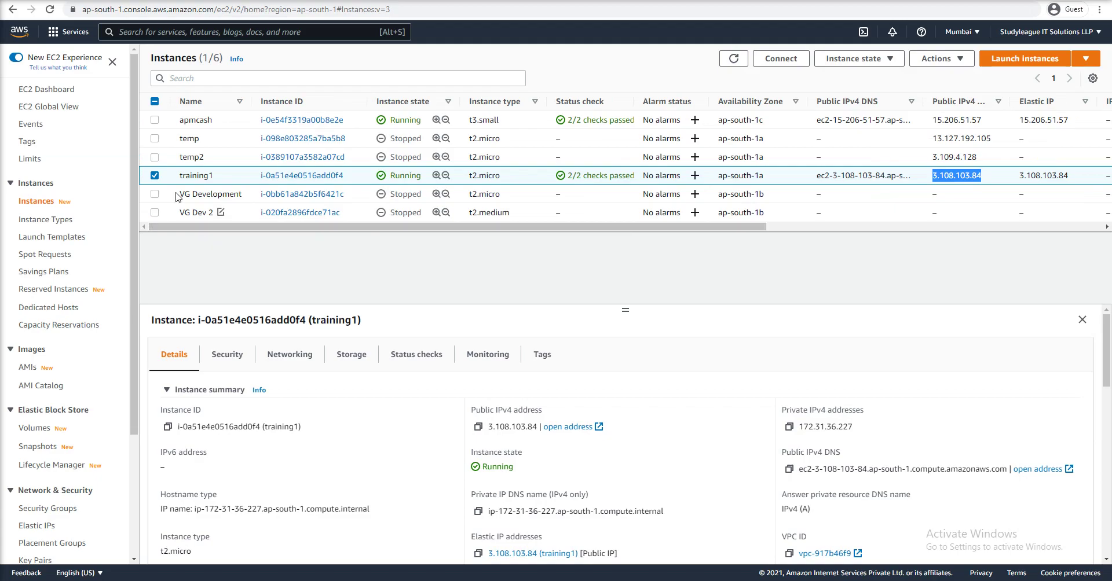
key(alt+Tab)
click(248, 66)
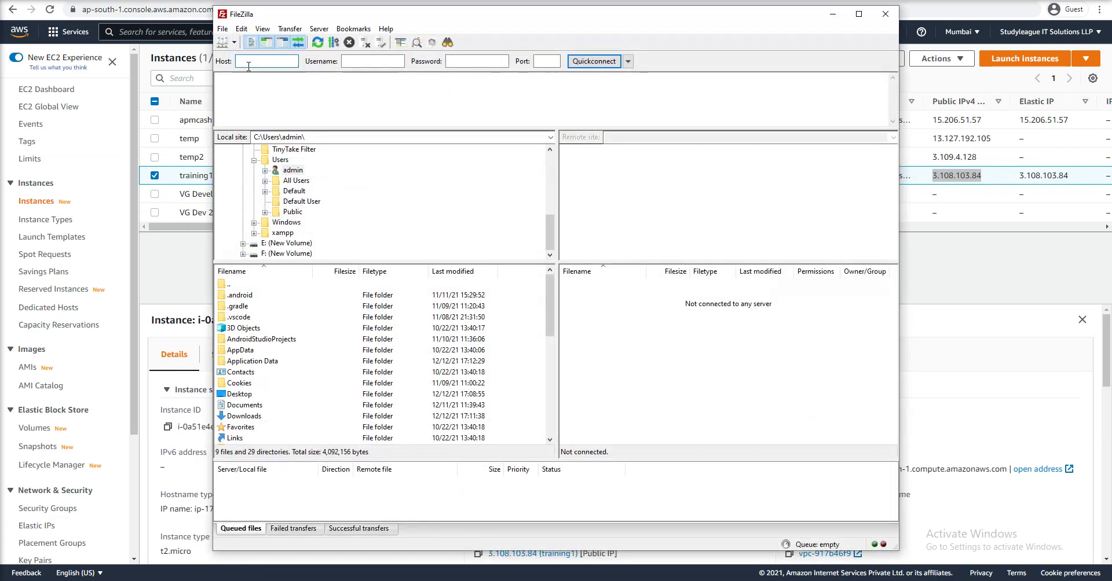
key(ctrl+v)
Set the connection's username to ec2-user and its port to 22.
click(361, 60)
text(ec2-ouser)
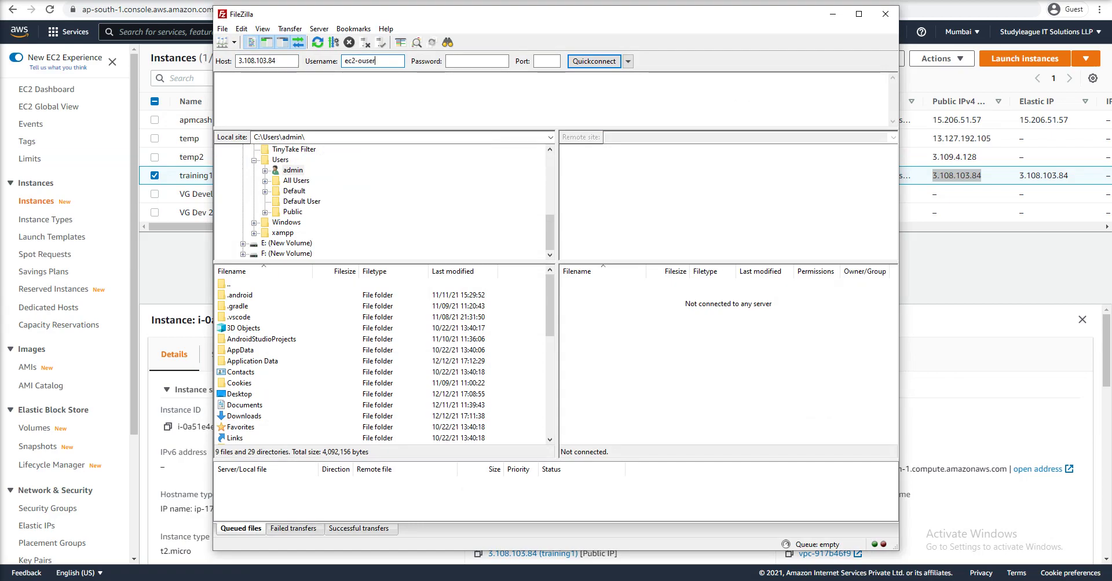
key(BackSpace)
key(BackSpace)
key(BackSpace)
key(BackSpace)
key(BackSpace)
text(user)
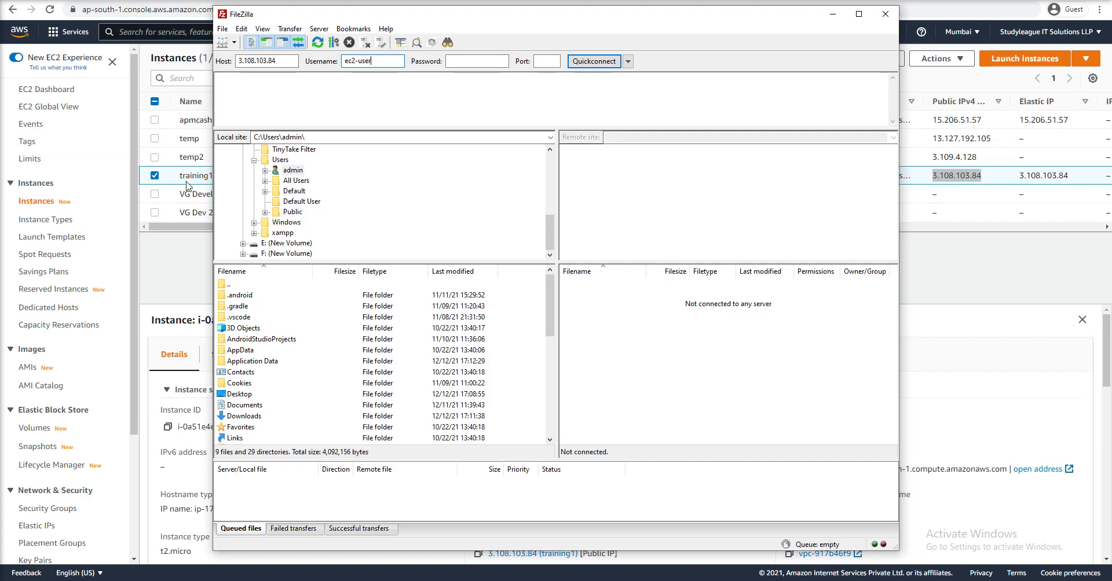
double_click(363, 61)
click(546, 61)
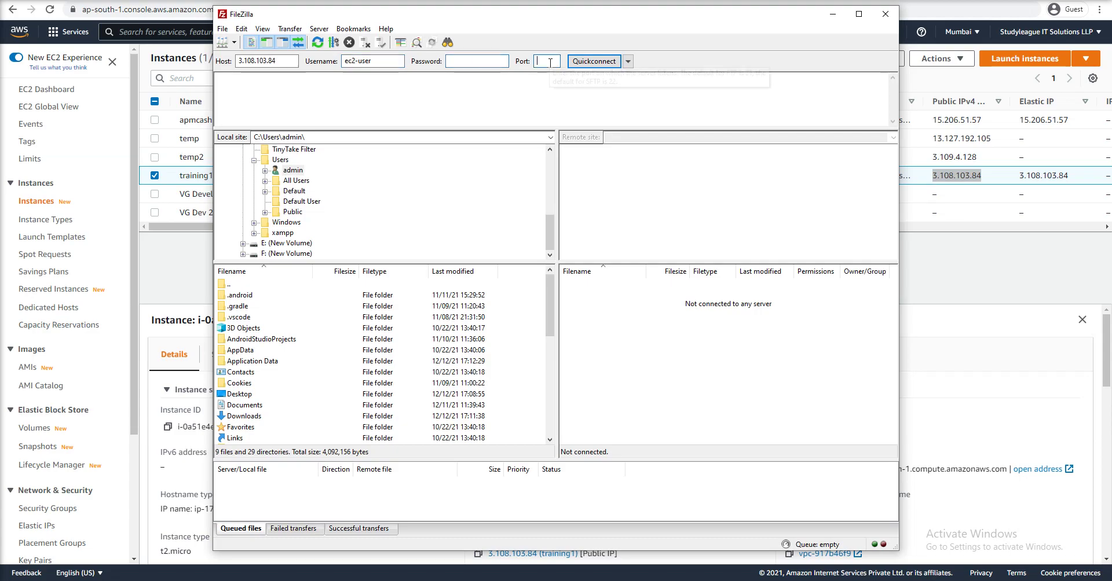
text(22)
Open the SFTP page of the FileZilla settings.
click(241, 29)
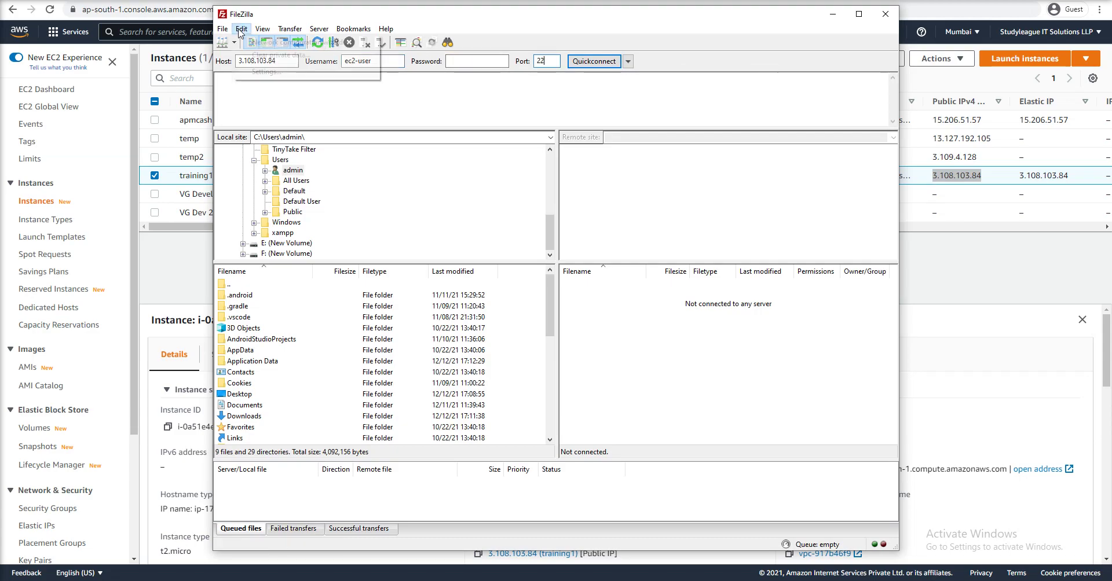
click(269, 72)
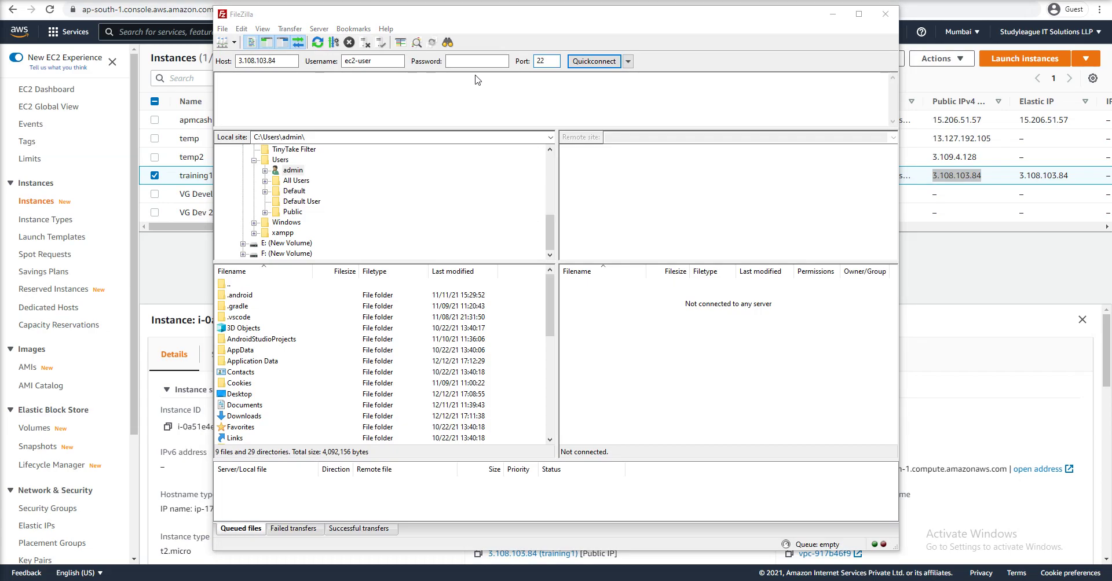
click(406, 217)
Try training1.ppk from Downloads as the SFTP private key, and remove it from the key list again.
click(581, 365)
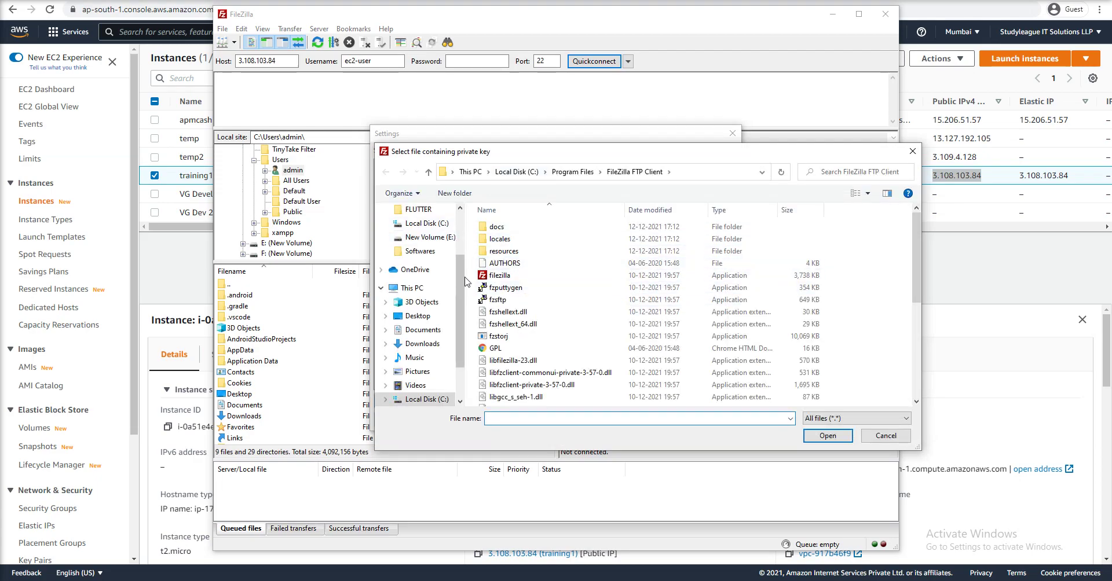
drag(461, 282, 471, 213)
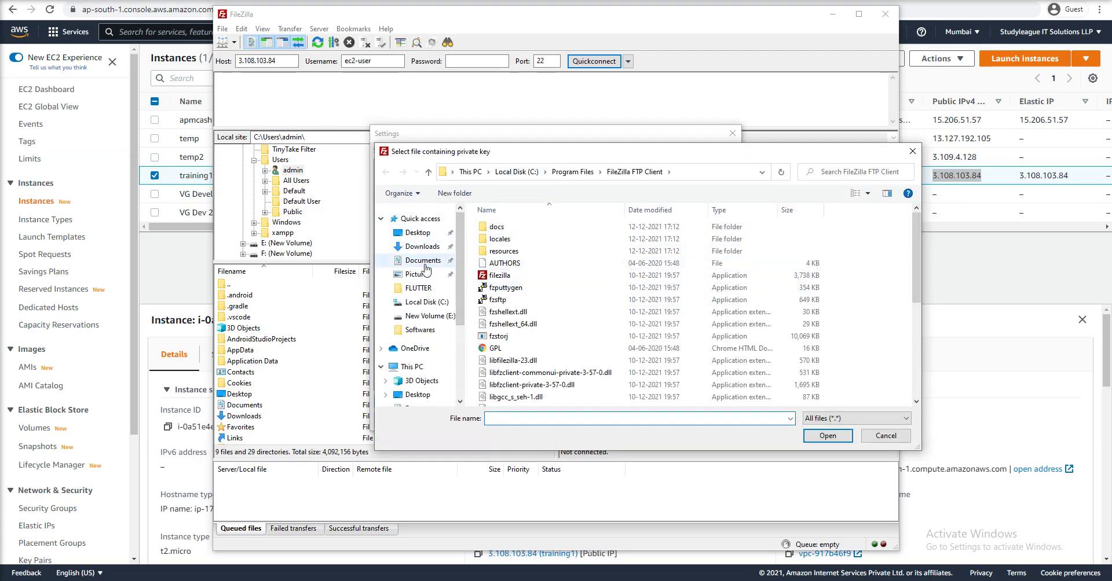
click(422, 246)
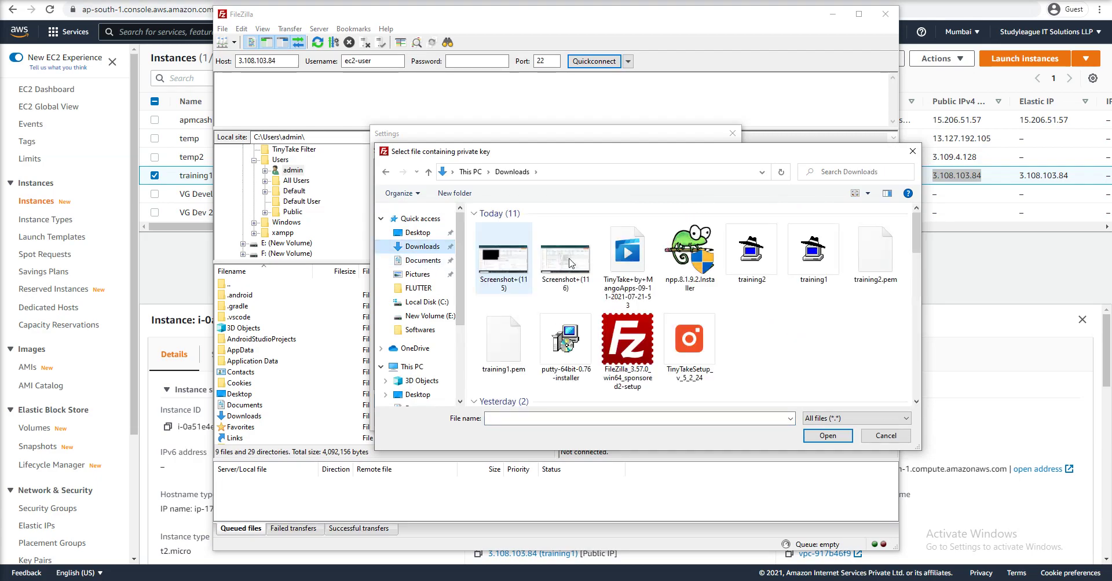
click(811, 255)
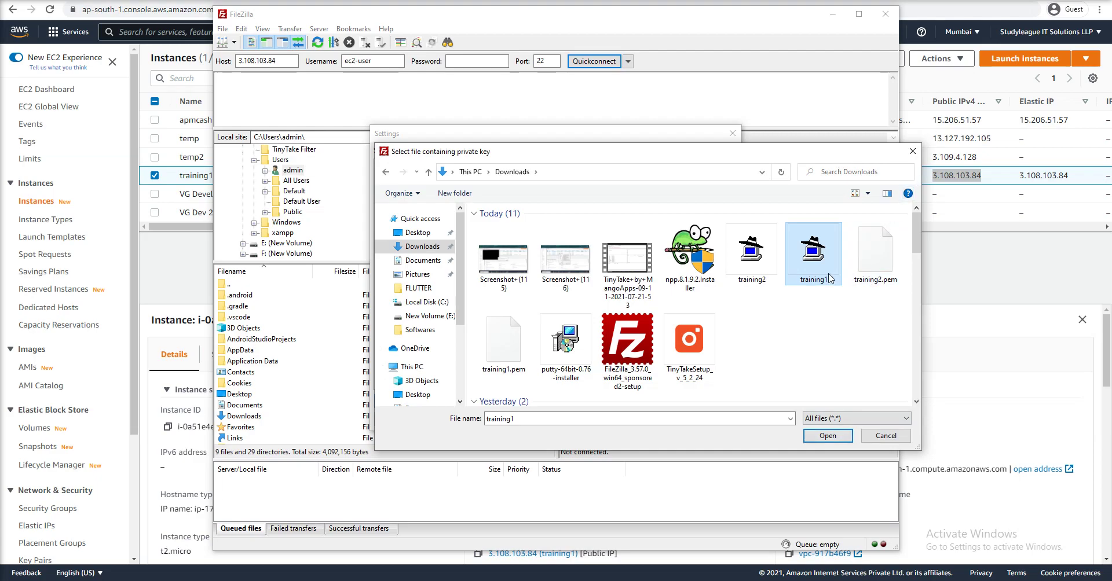
click(827, 435)
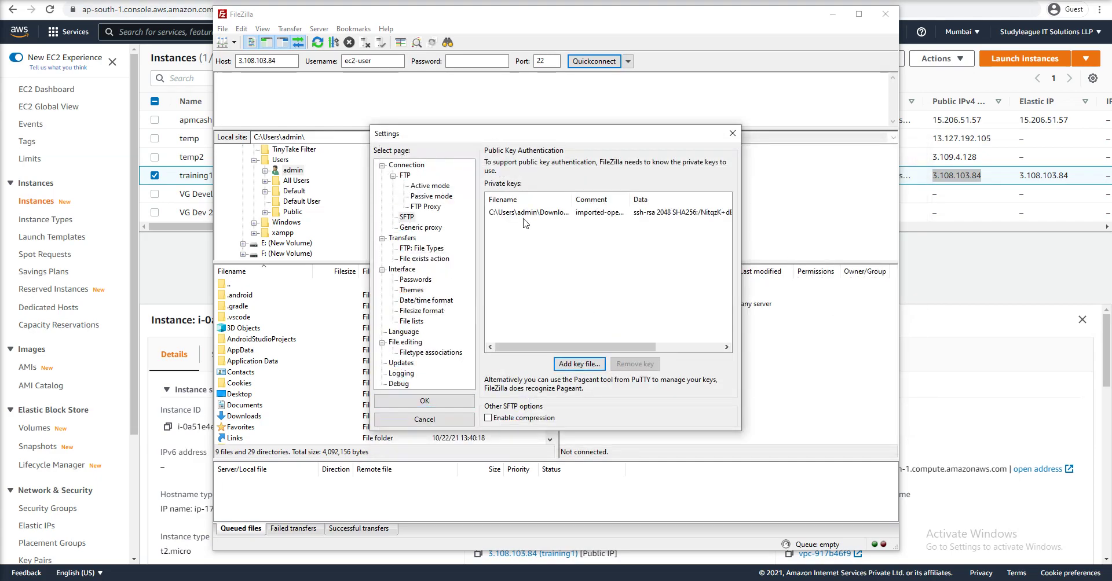
drag(572, 199, 627, 195)
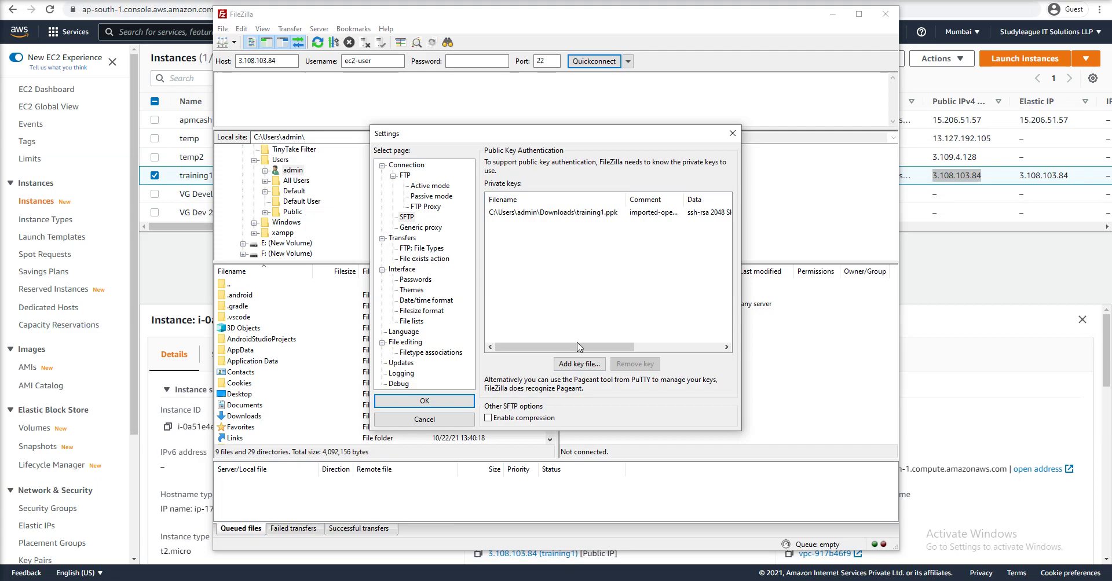
click(615, 213)
click(635, 364)
Add training1.pem from Downloads as the SFTP private key and save the settings.
click(590, 365)
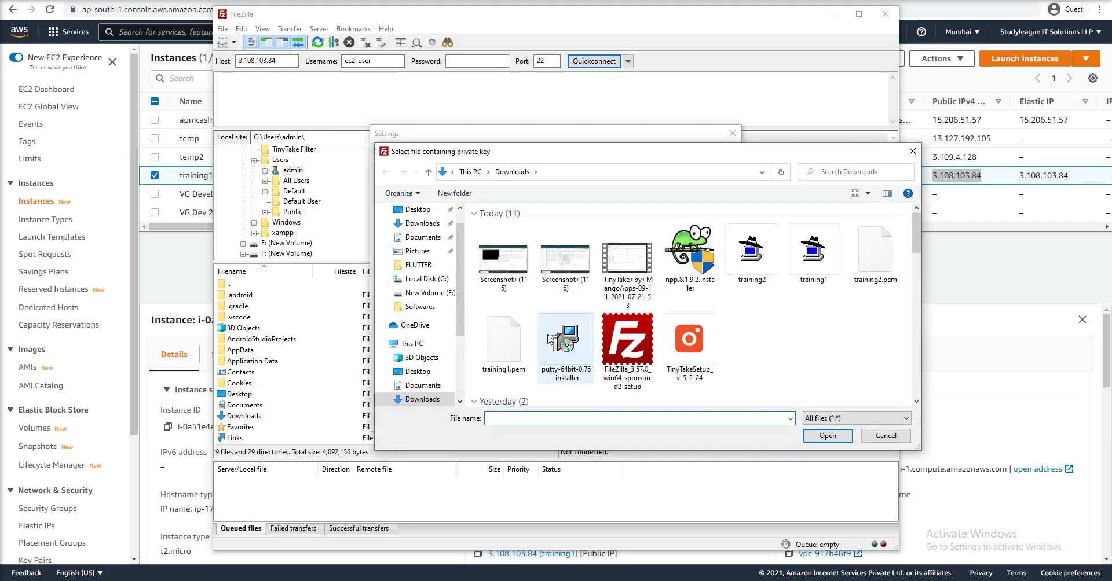
click(503, 341)
click(828, 435)
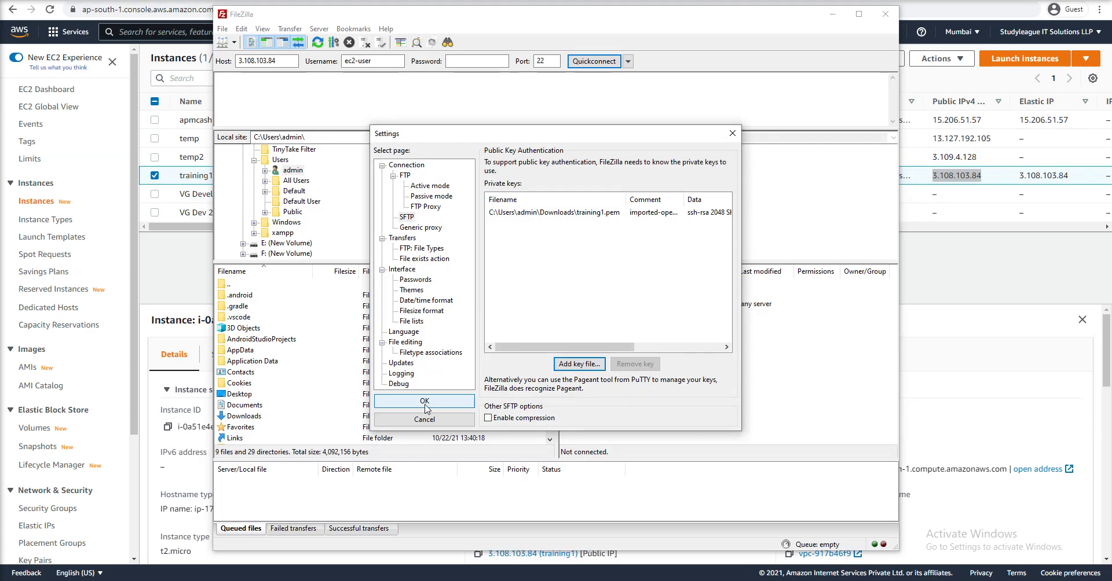
click(425, 403)
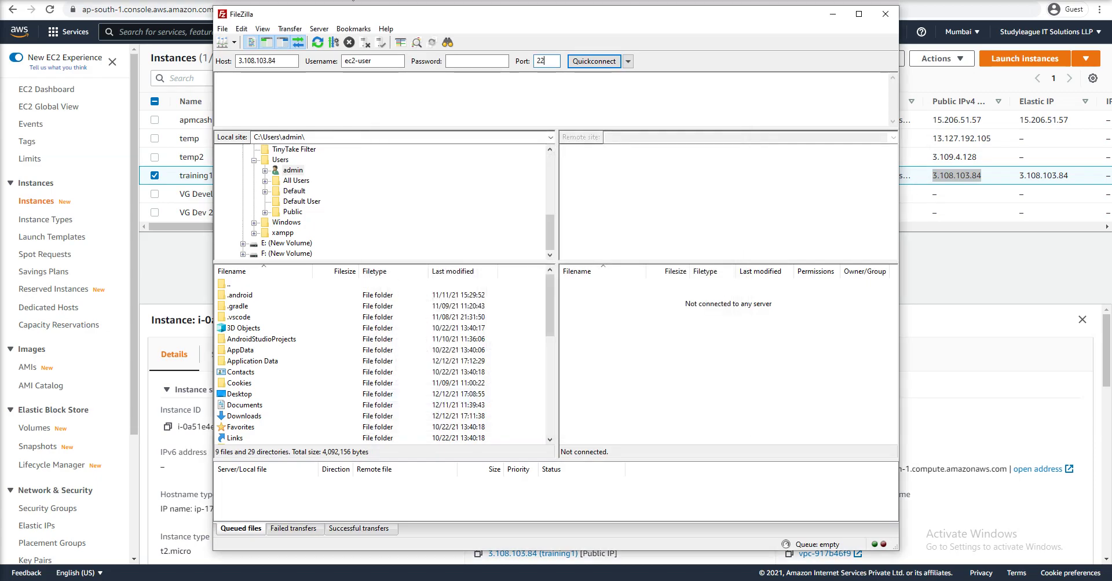
Switch to the AWS console and check which key pair name the training1 instance uses.
click(833, 14)
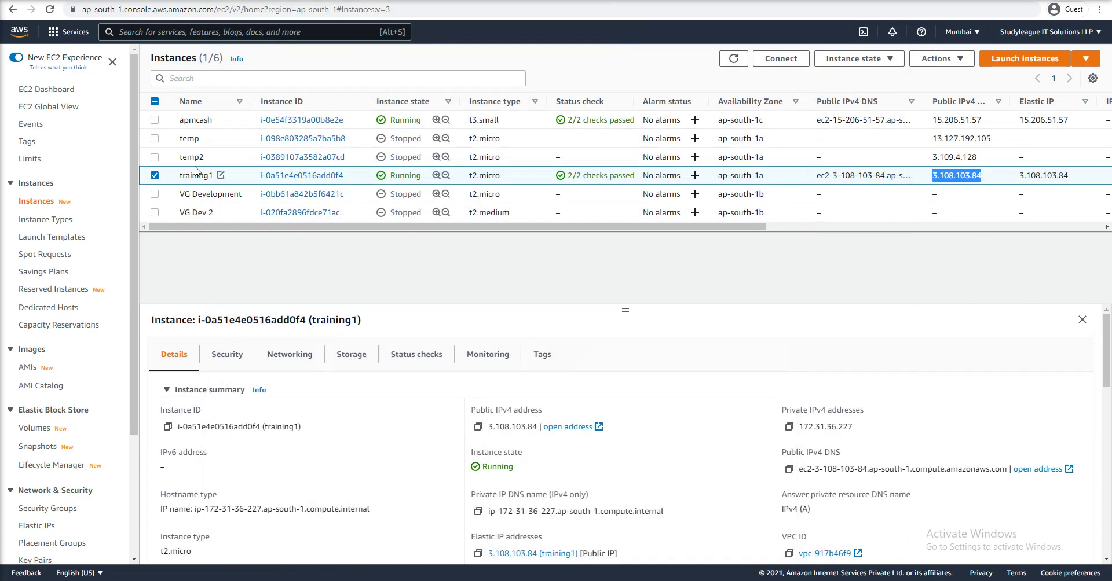
drag(651, 228, 952, 234)
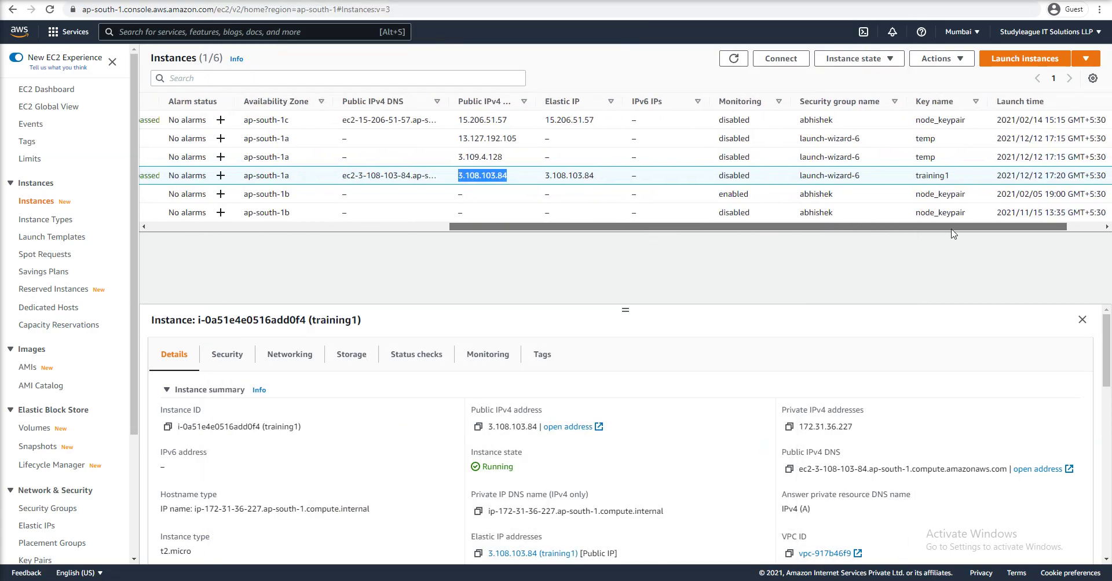
double_click(934, 175)
drag(888, 227, 440, 270)
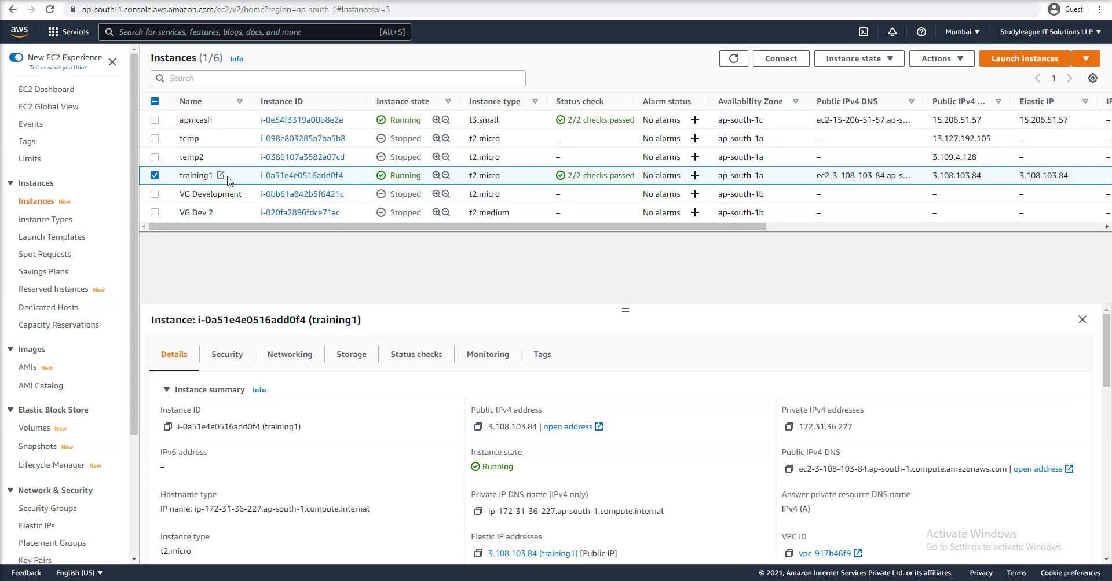
Switch to FileZilla and connect to the server without saving passwords, trusting its unknown host key.
key(alt+Tab)
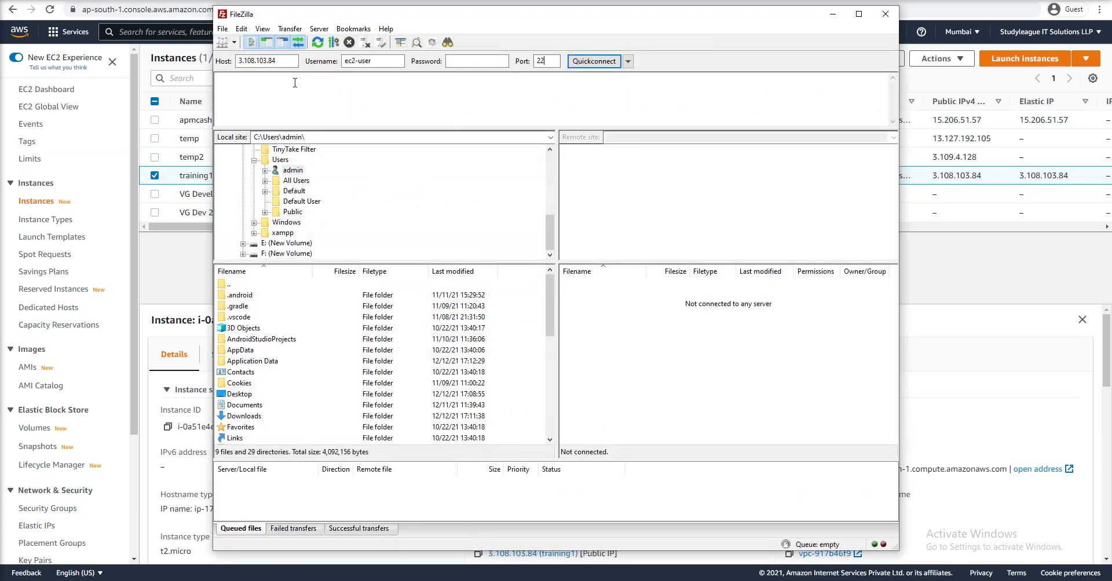
click(602, 61)
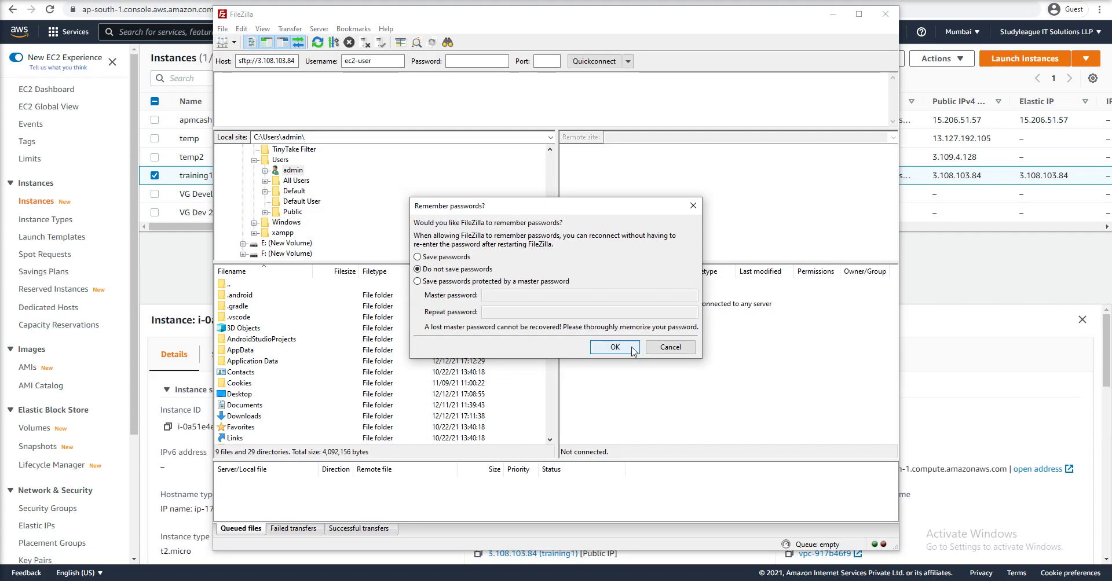
click(615, 347)
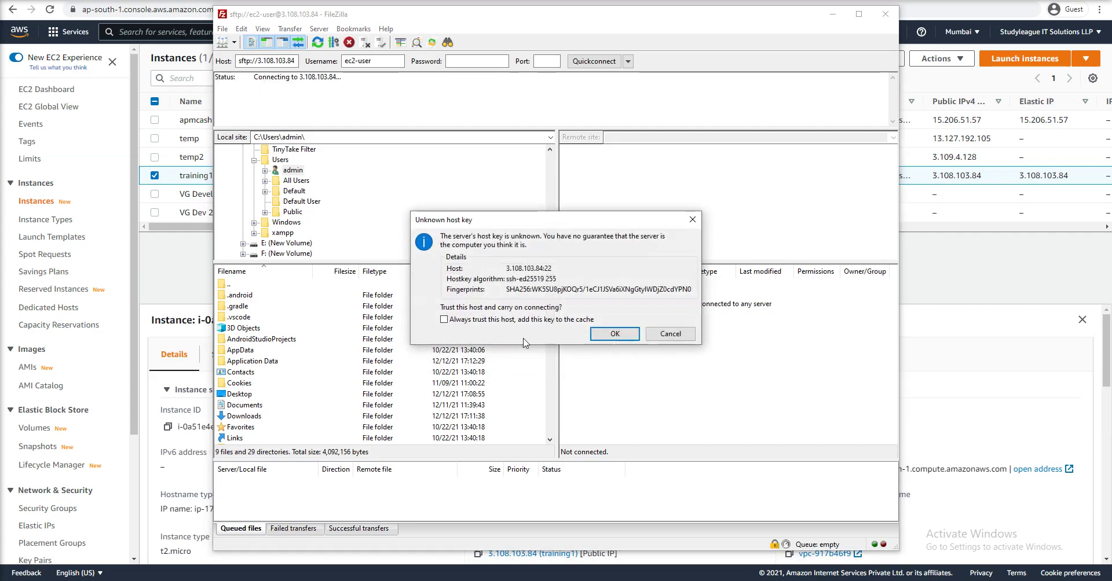
click(607, 336)
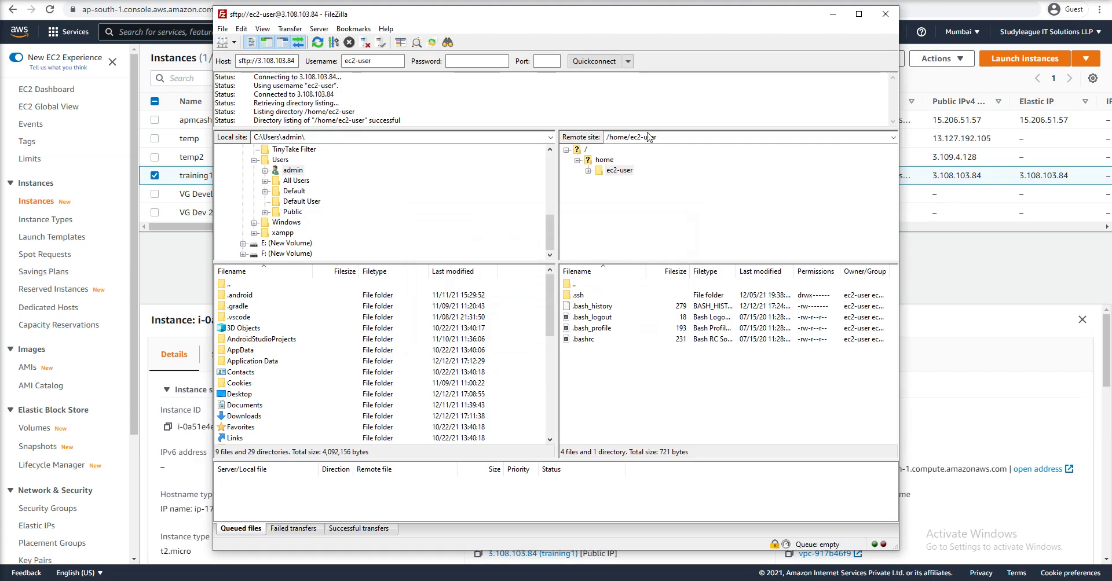
Browse the remote site from the ec2-user home directory up to the root directory.
click(680, 143)
double_click(589, 287)
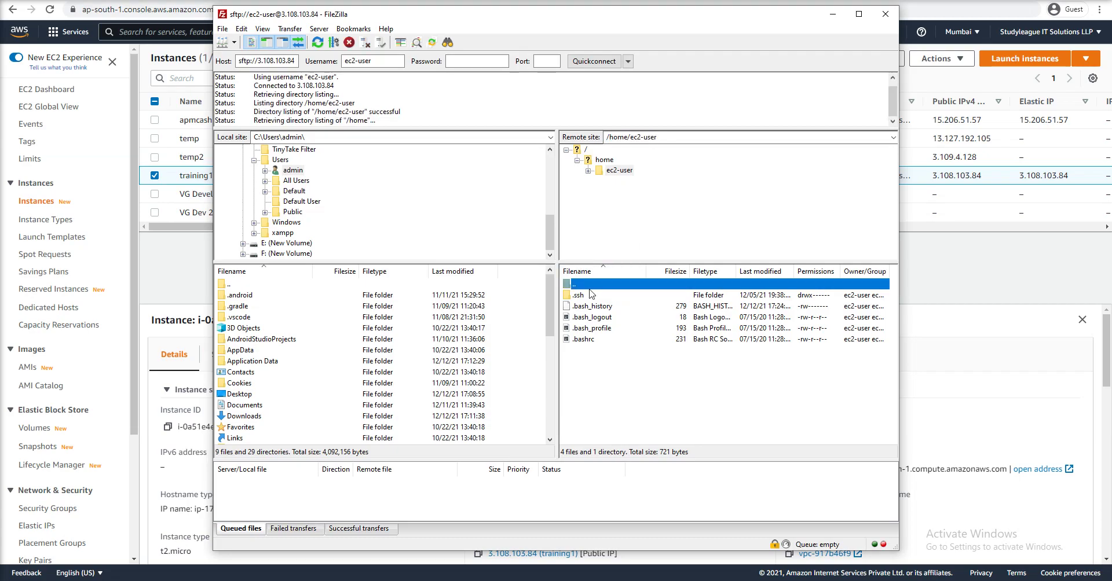
double_click(590, 284)
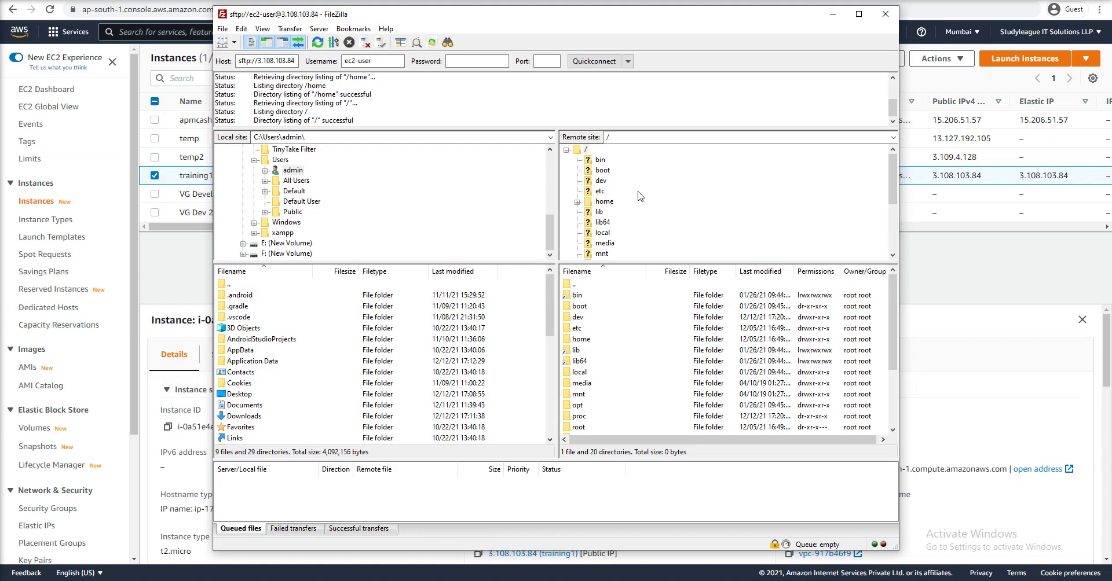
click(459, 58)
Return to the AWS console and review the training1 instance's key name in the instances table.
click(832, 14)
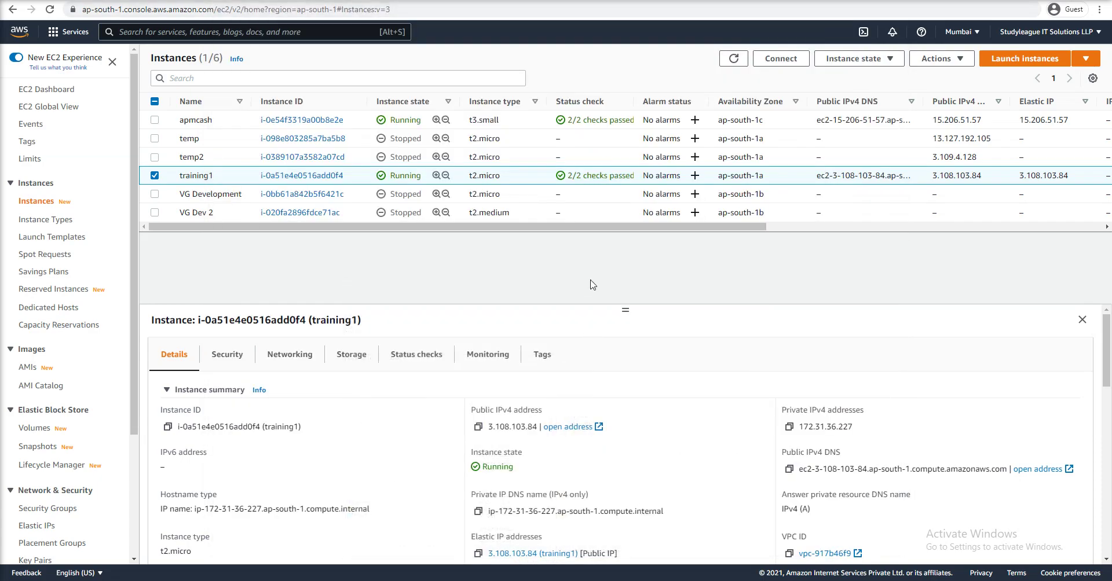
drag(745, 233, 1007, 231)
double_click(1001, 175)
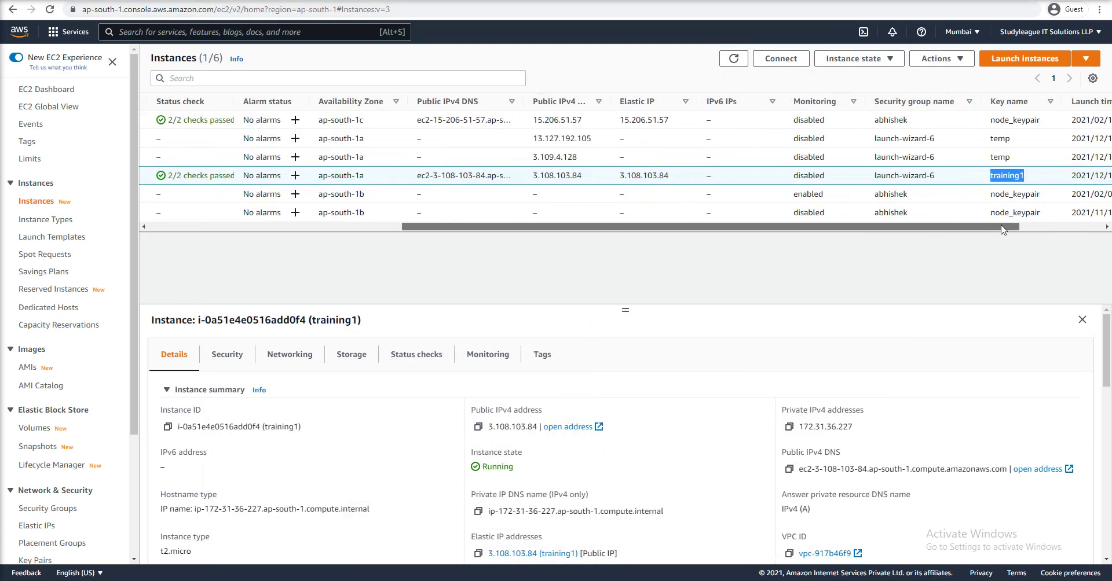
click(1014, 180)
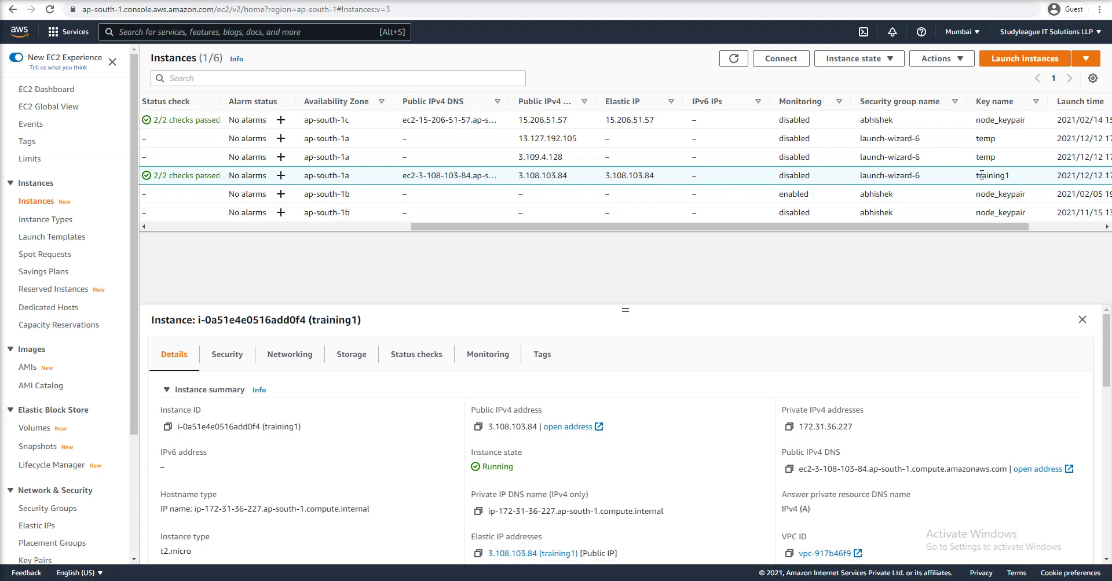
drag(881, 229, 619, 229)
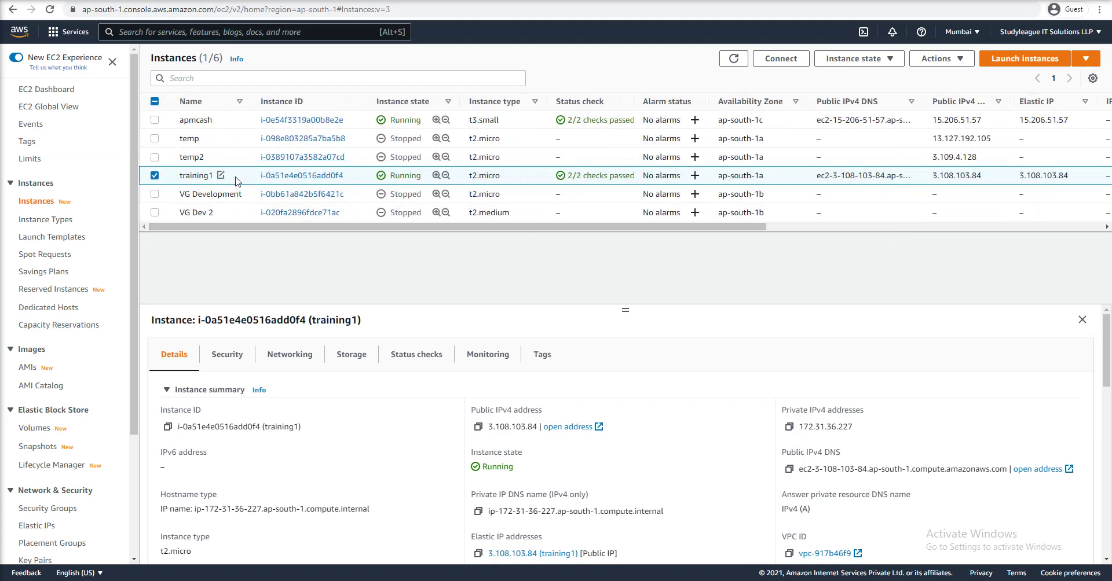
Start creating a new EC2 key pair and name it training3.
scroll(35, 486, down, 2)
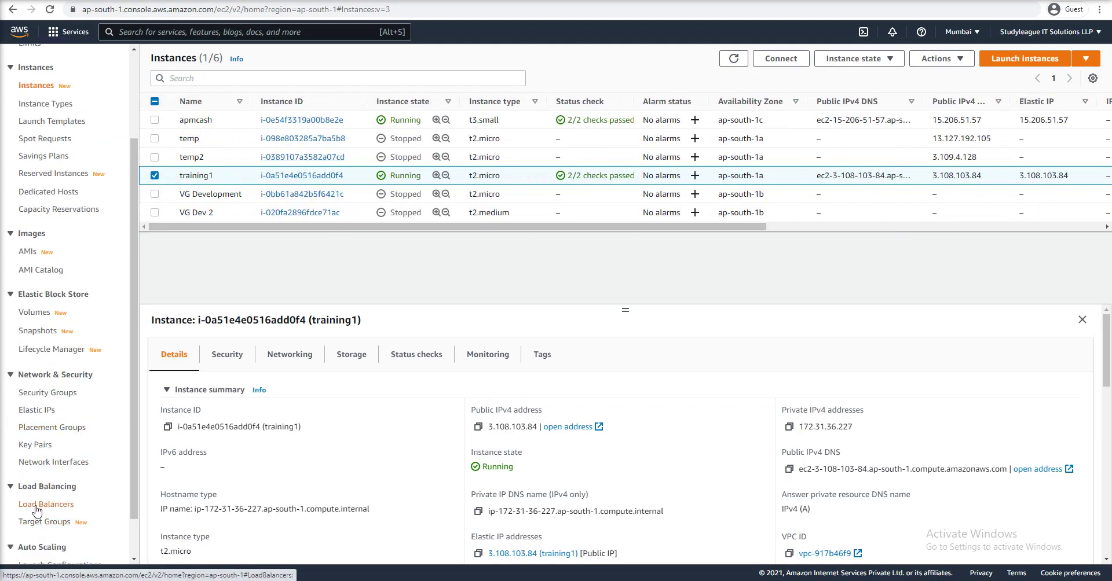
click(37, 445)
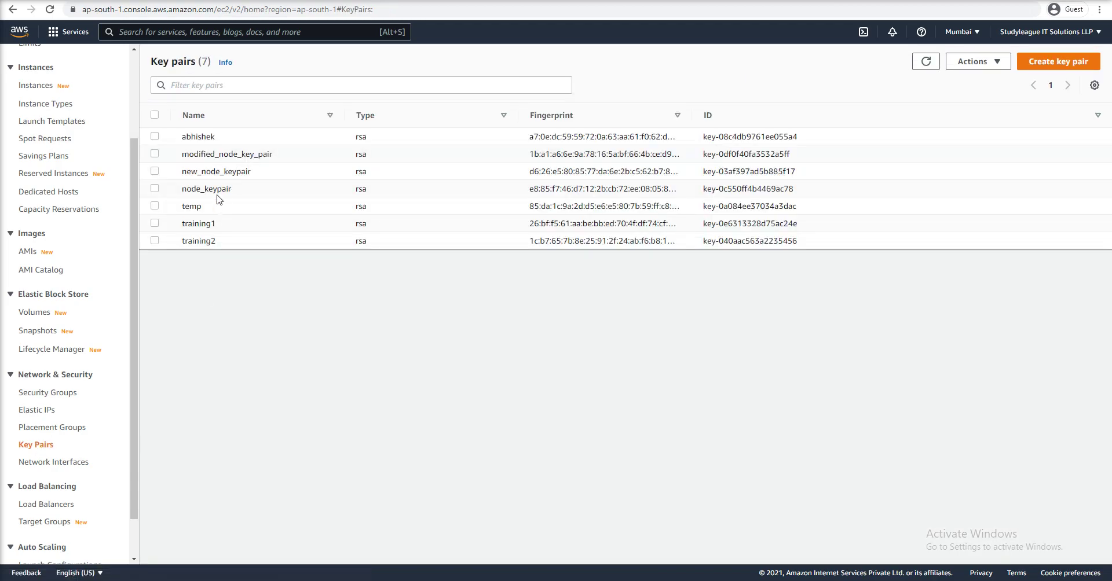
click(1076, 65)
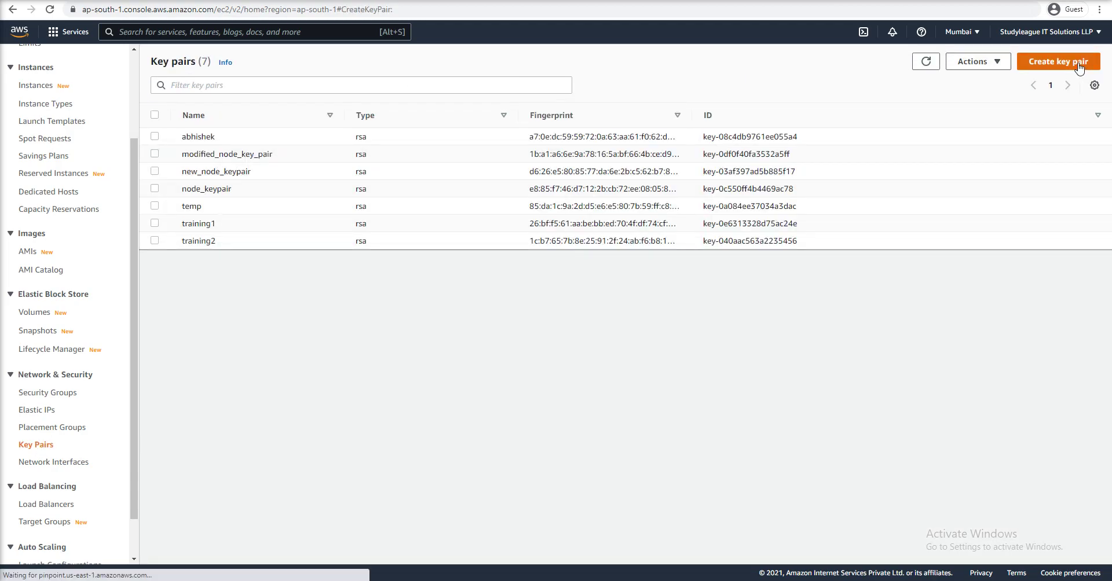
click(168, 201)
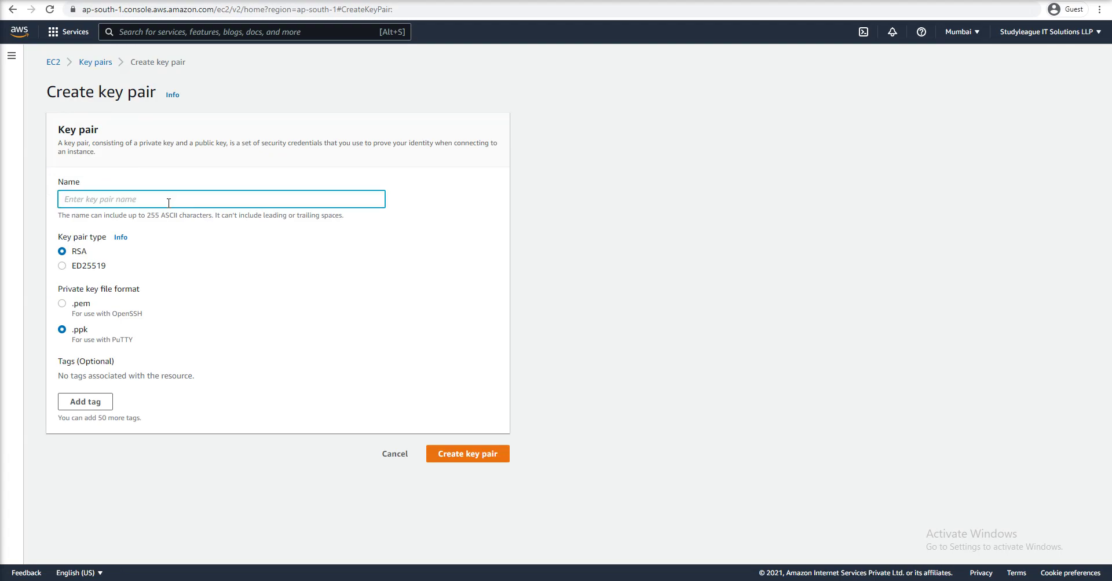
text(training3)
Choose the RSA key type and .pem private key format, and create the key pair.
click(66, 266)
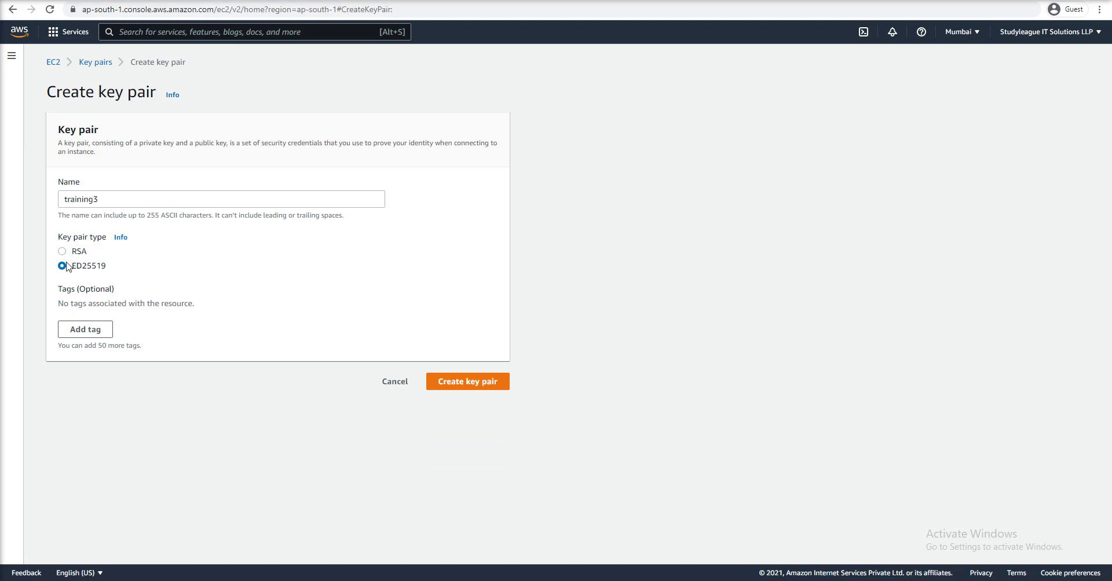
click(64, 253)
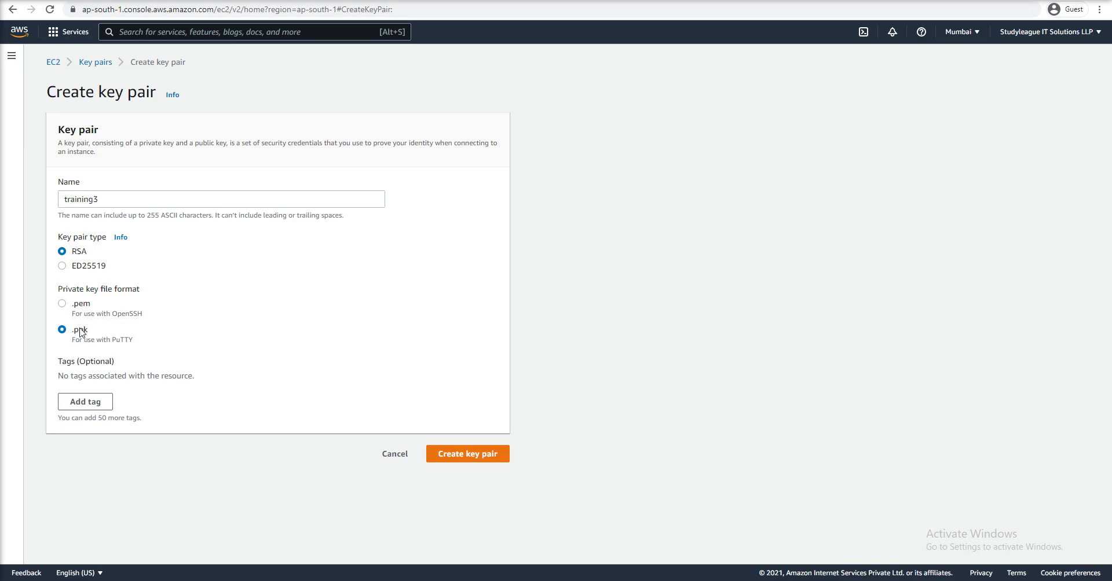
click(61, 304)
click(79, 334)
click(86, 308)
click(467, 461)
click(470, 455)
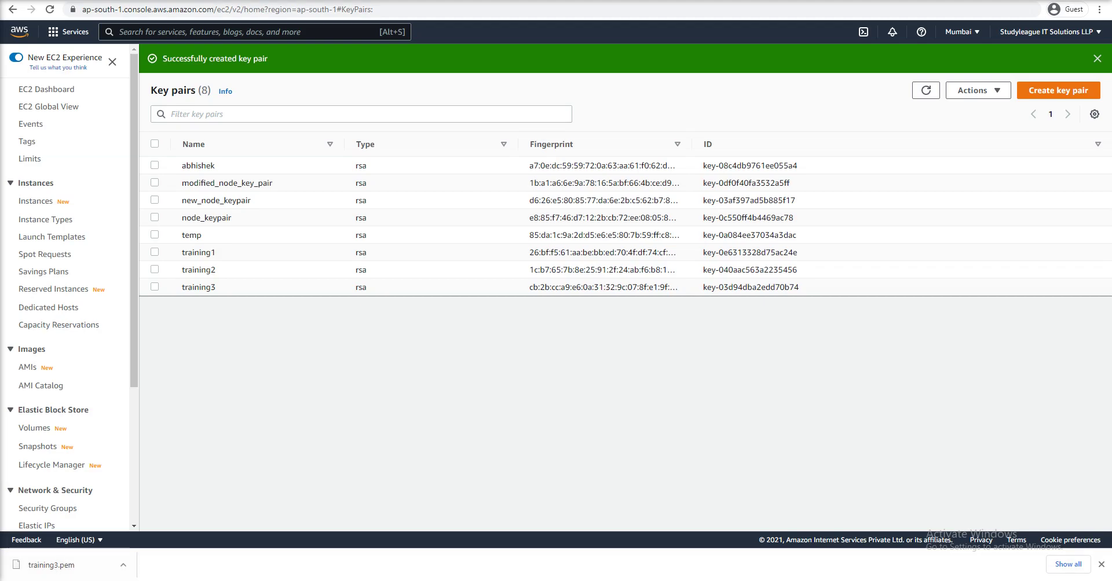
Switch to the Downloads folder in File Explorer and locate the downloaded training3.pem file.
mouse_move(298, 580)
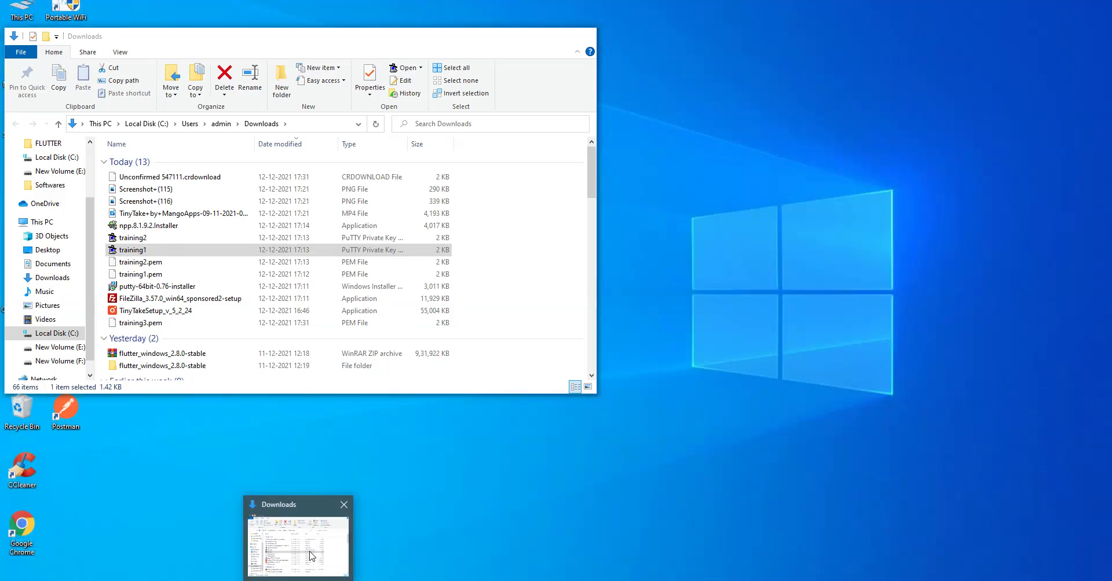
click(298, 544)
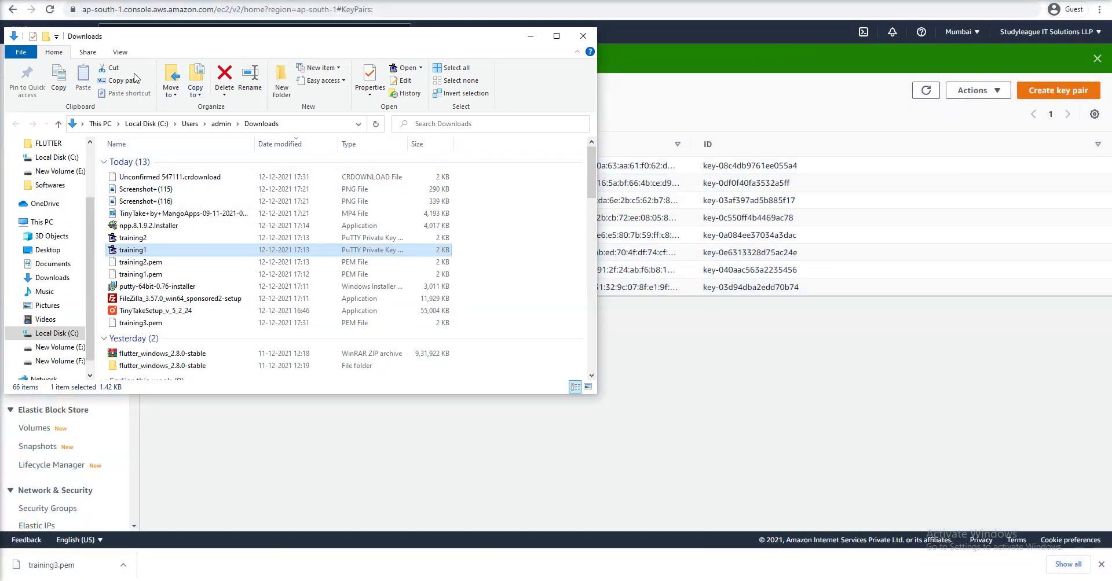
click(312, 124)
click(313, 127)
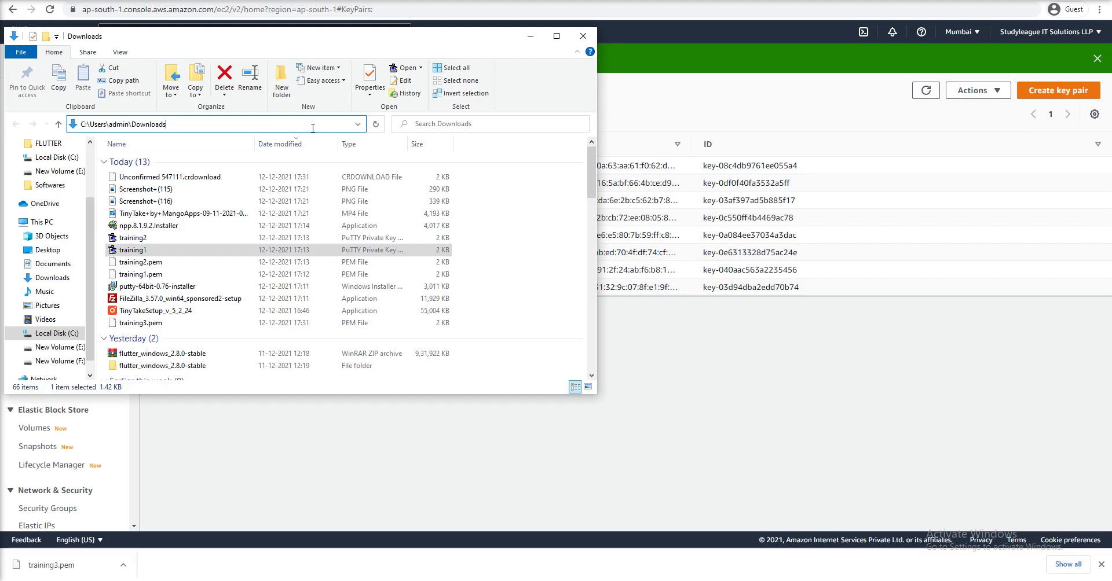
click(164, 180)
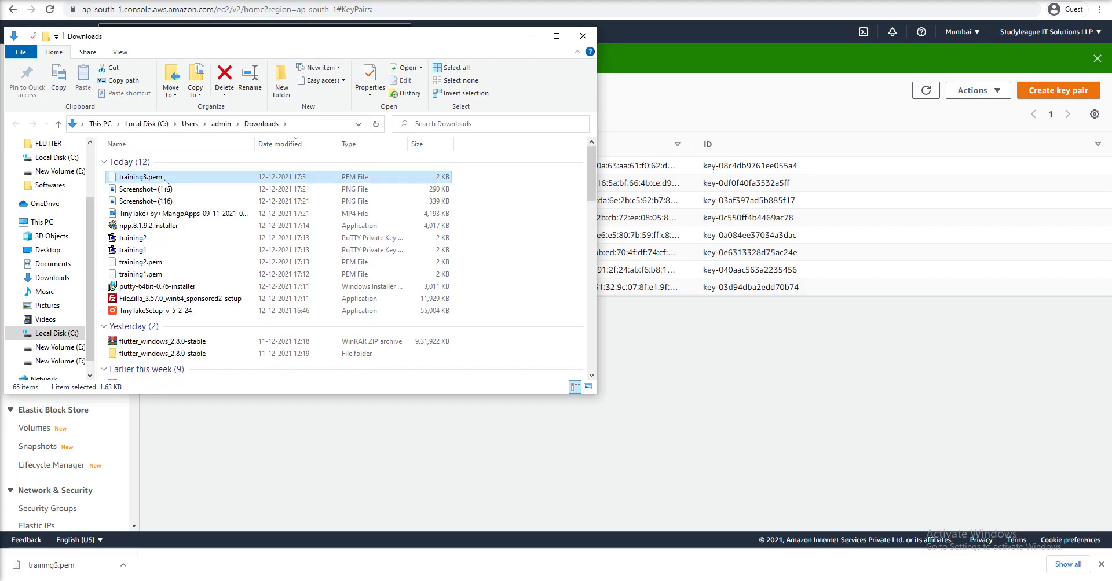
right_click(165, 181)
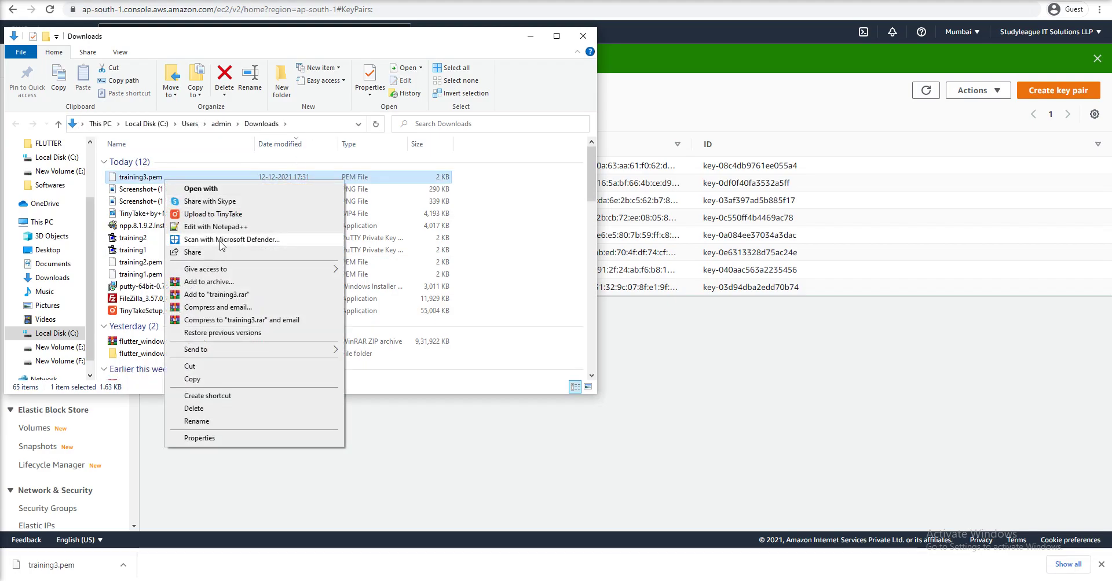
click(518, 188)
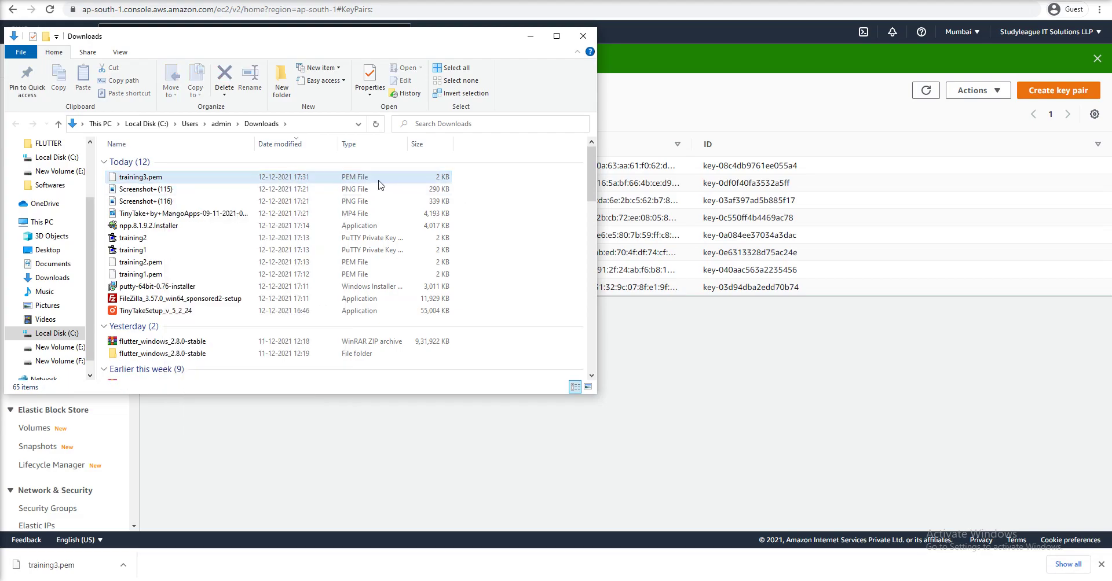
Launch the PuTTY Key Generator.
key(super)
text(putty)
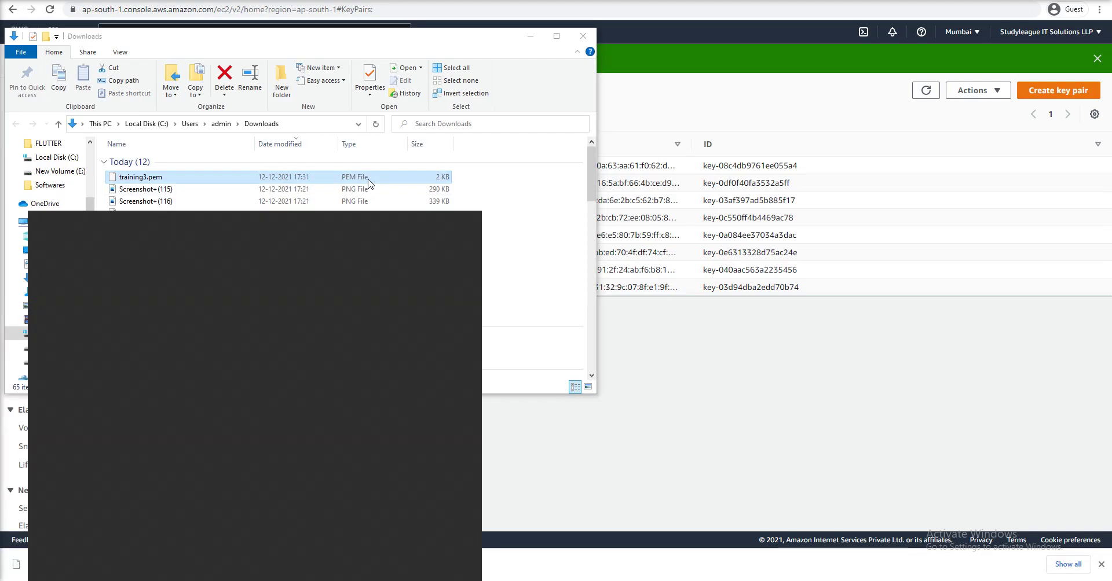
key(Down)
key(Return)
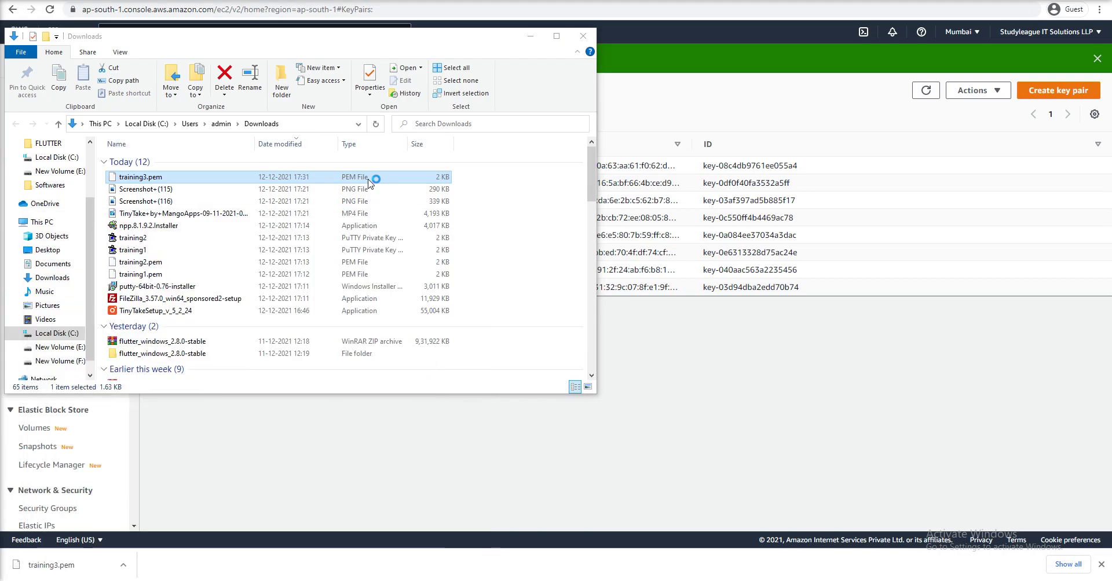
Load training3.pem from the Downloads folder as the existing private key, with all file types shown.
click(677, 346)
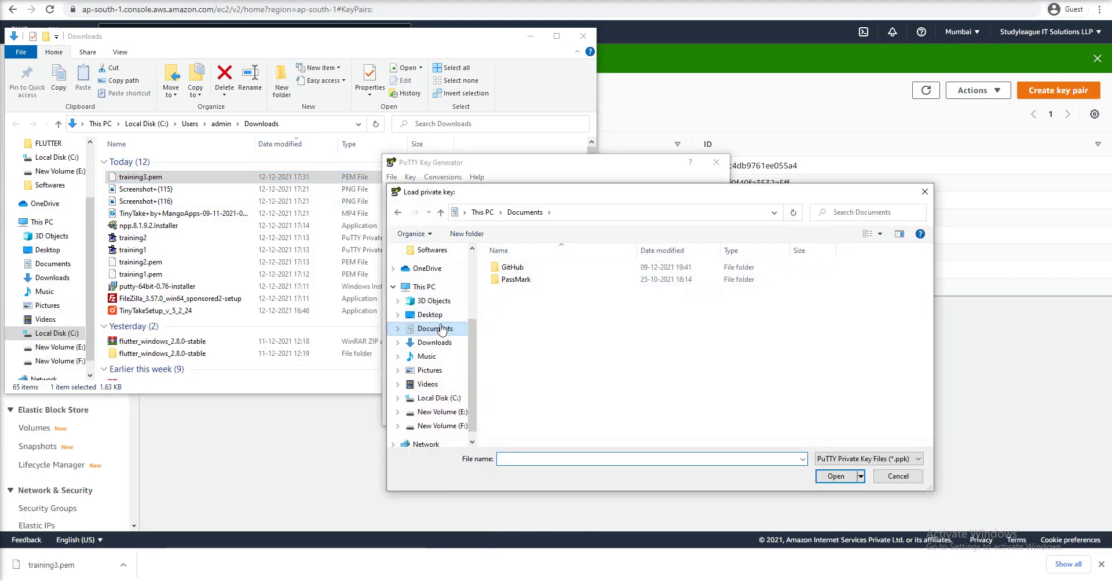
click(435, 343)
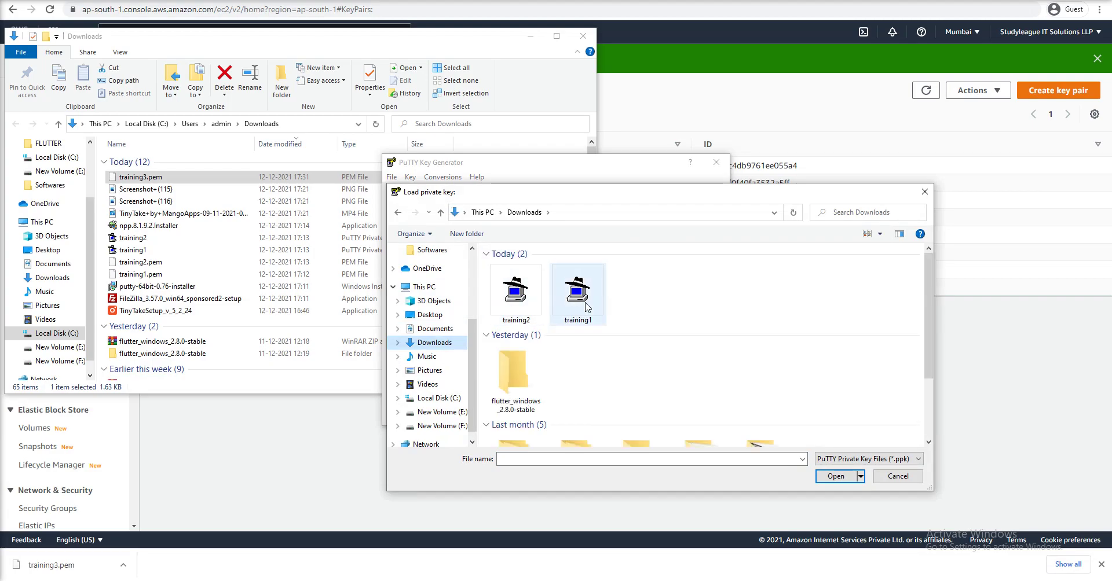
click(863, 459)
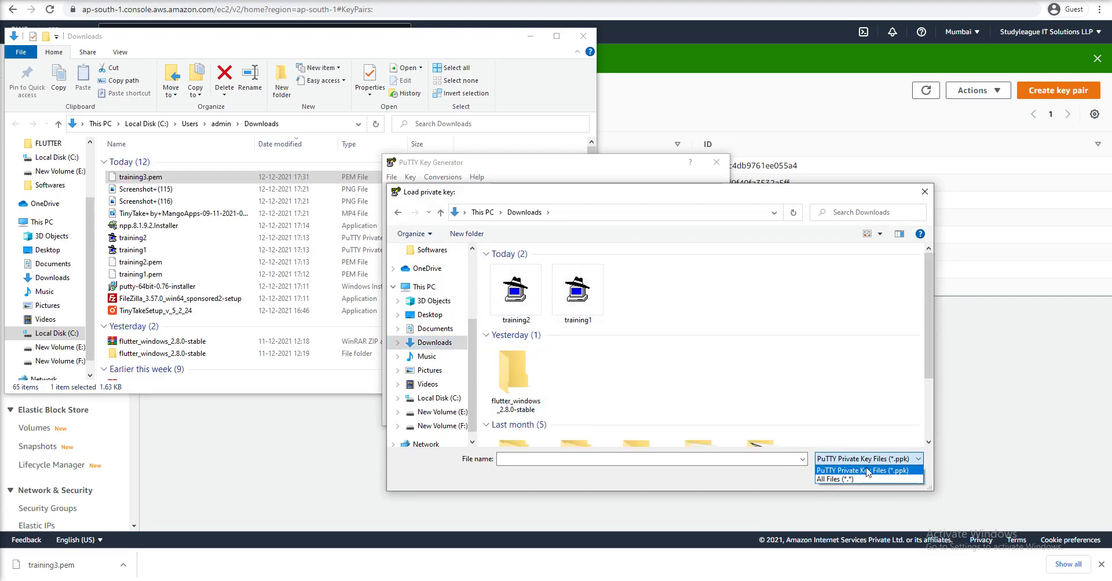
click(866, 480)
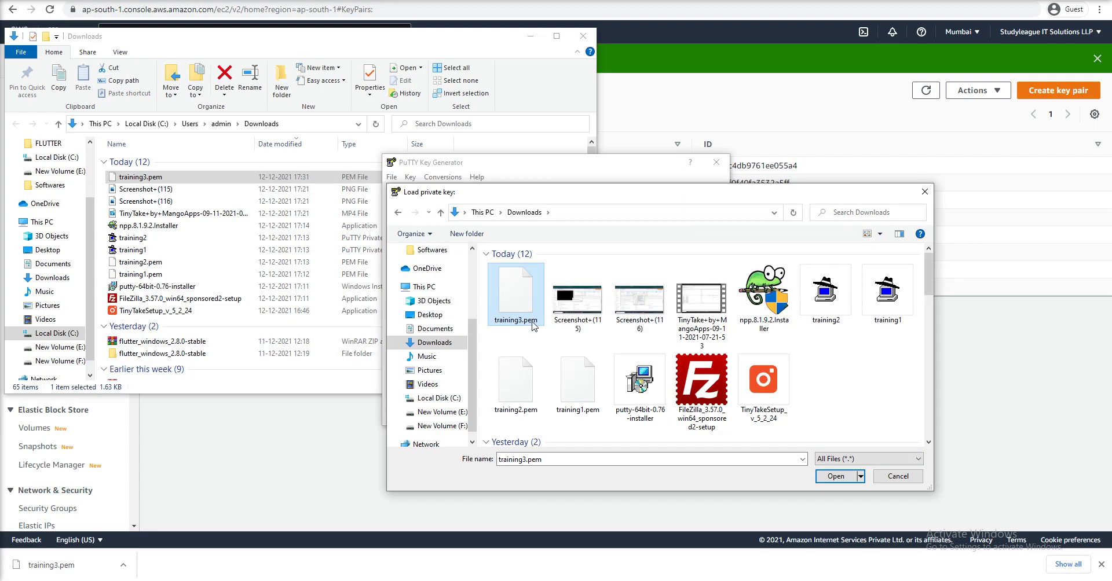
click(850, 479)
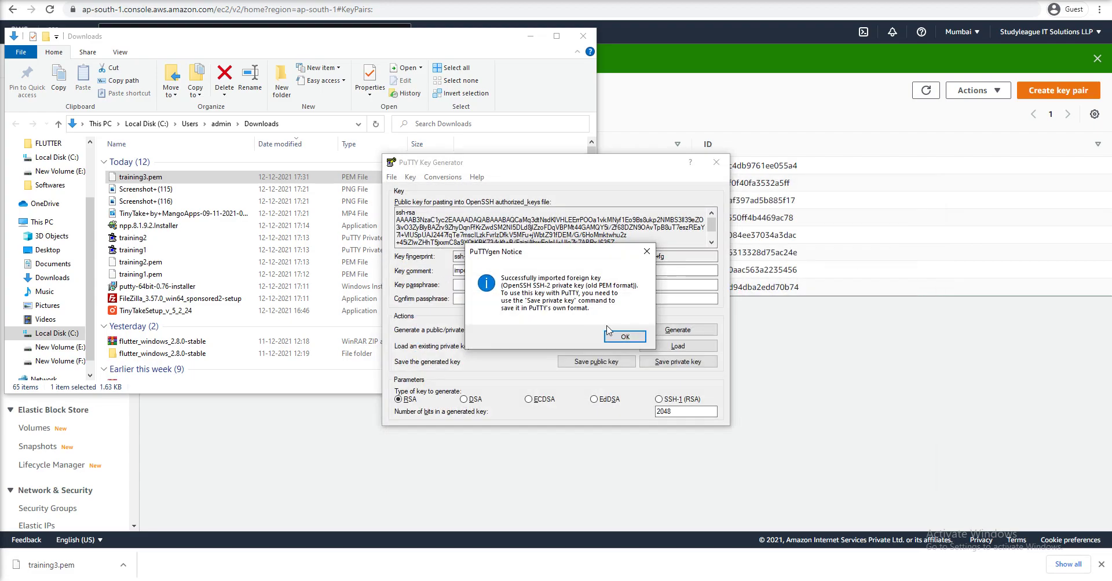
click(630, 339)
Save the private key without a passphrase as training3 in .ppk format in Downloads, and close the key generator.
click(692, 363)
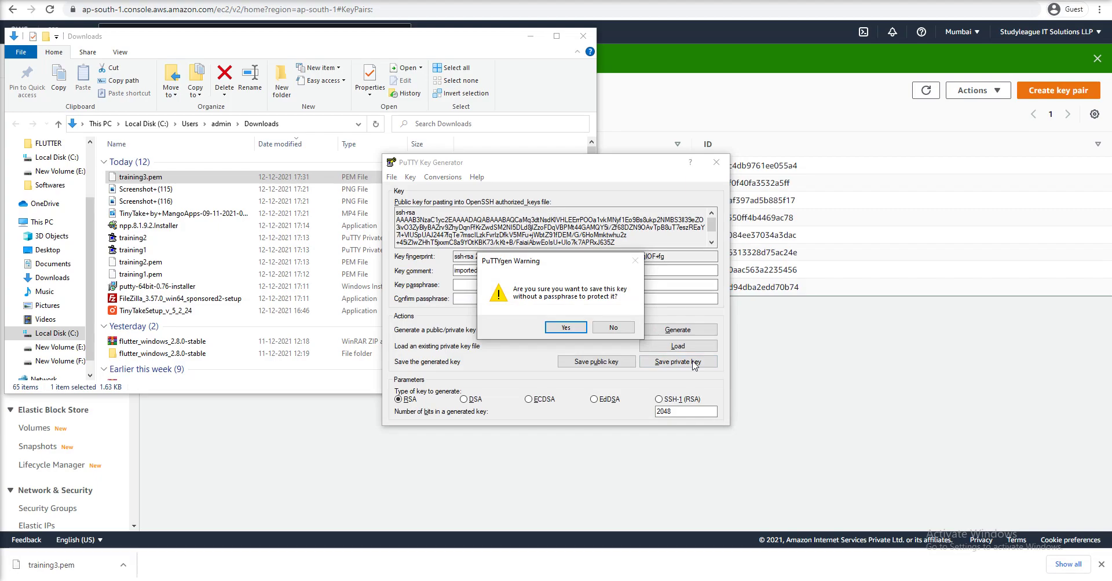
click(567, 329)
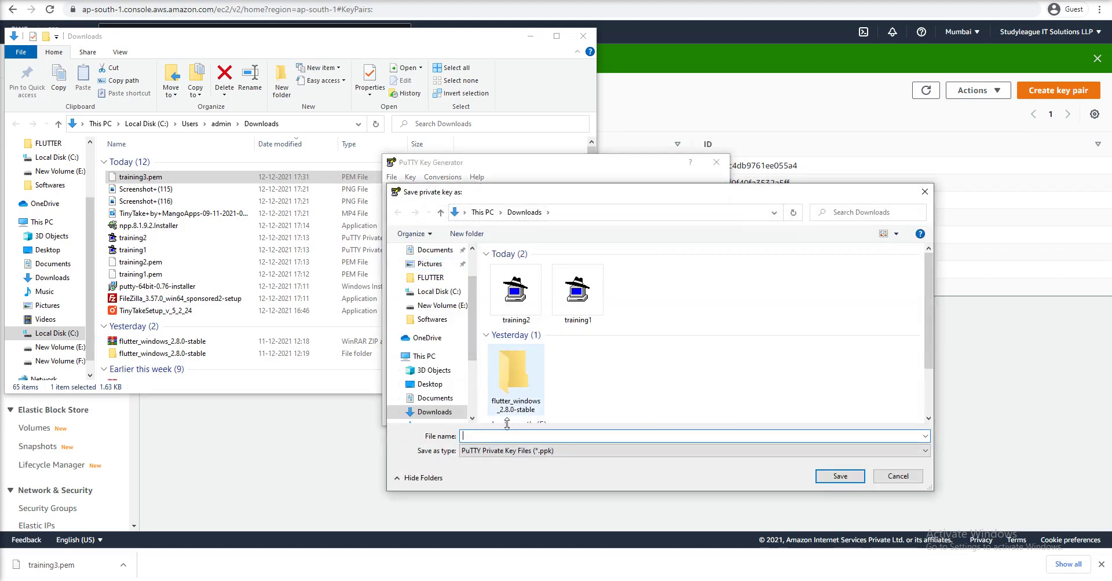
text(trs)
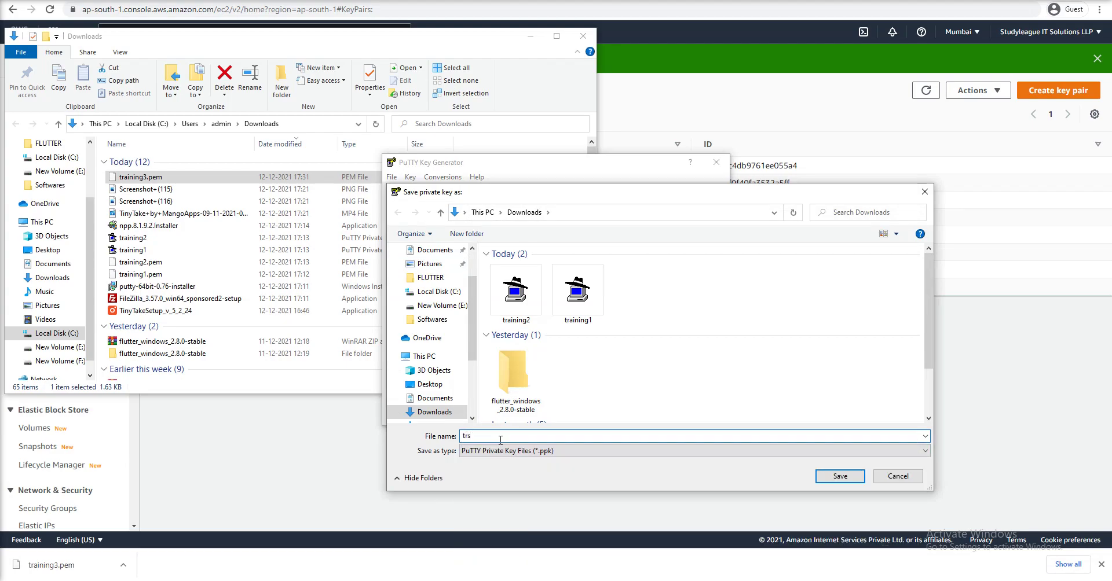
key(BackSpace)
text(aining)
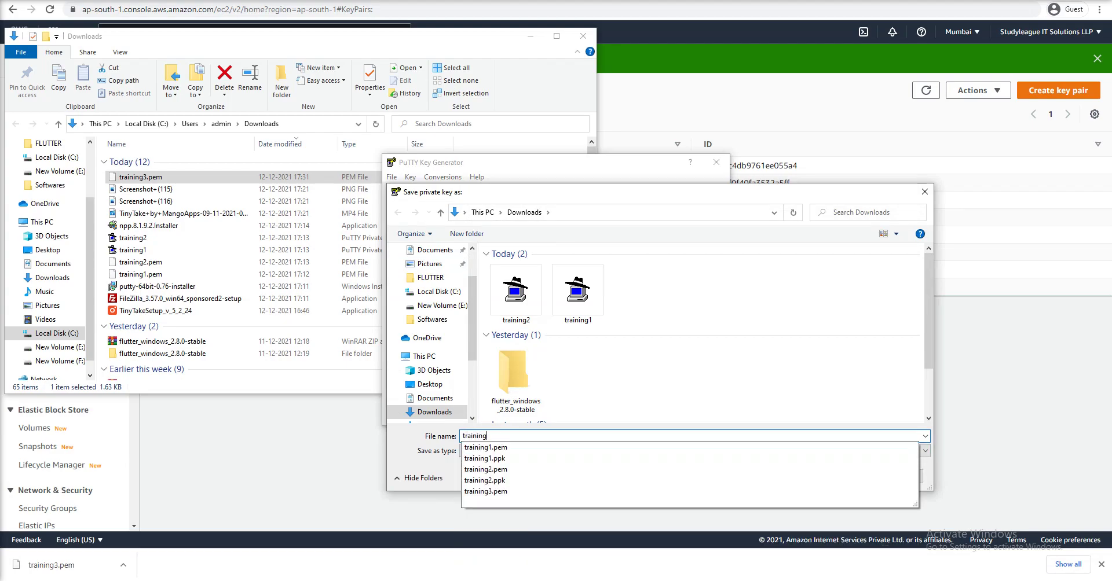
text(3)
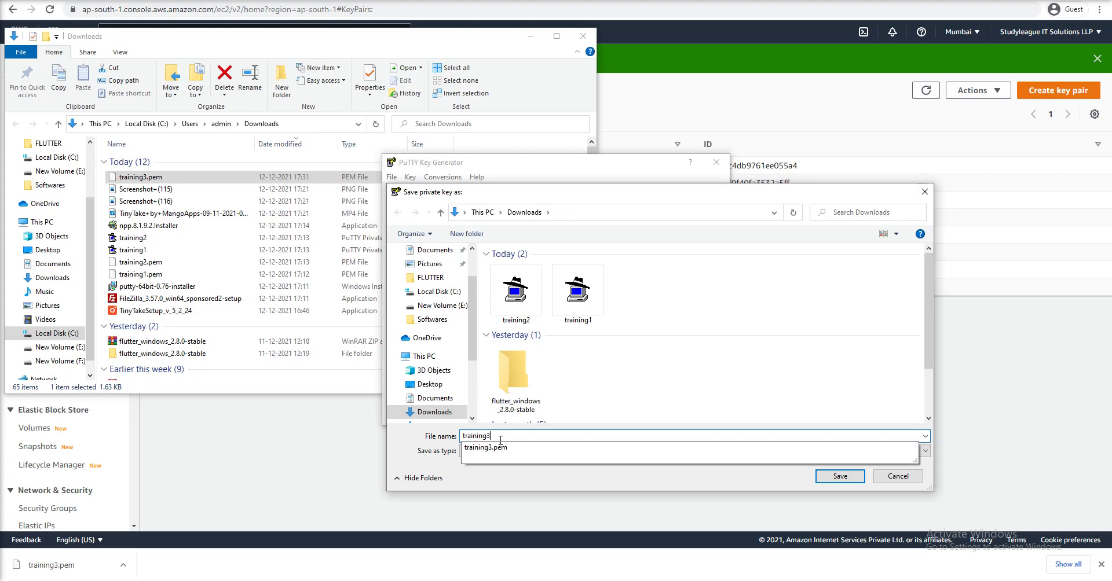
click(510, 436)
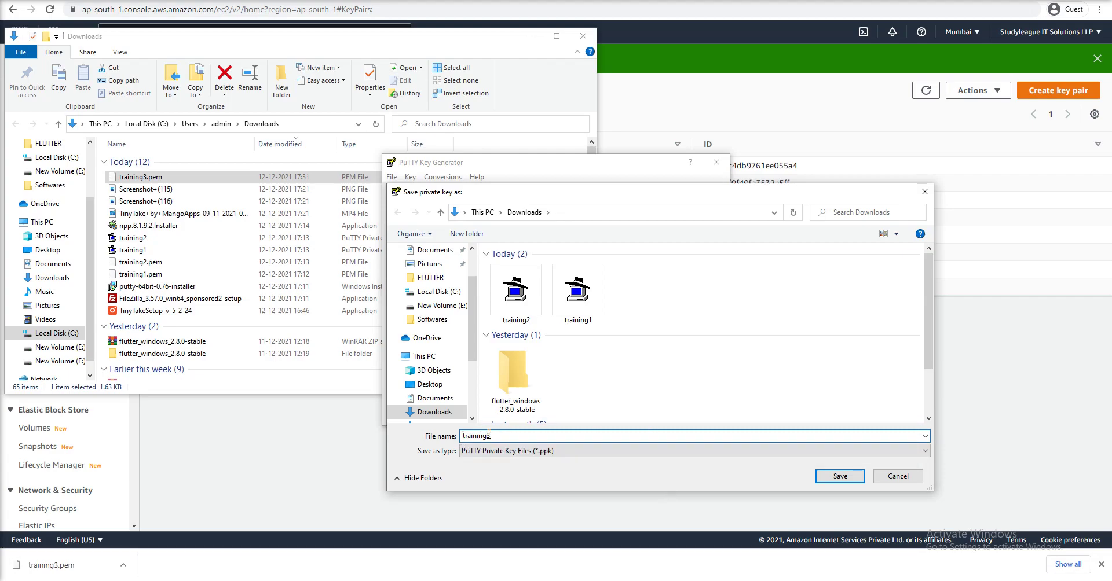
click(840, 476)
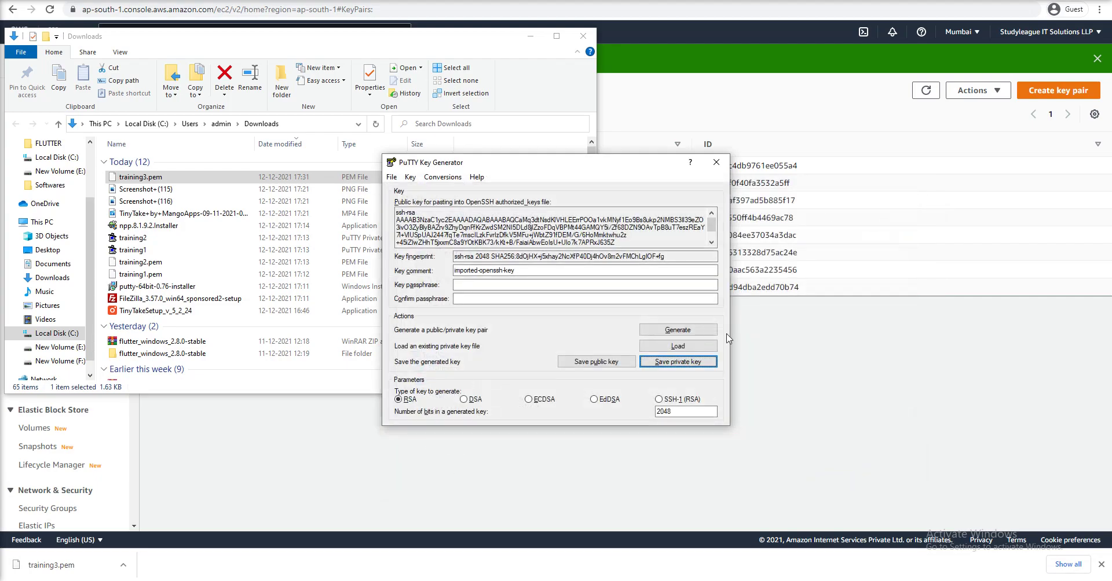
click(716, 163)
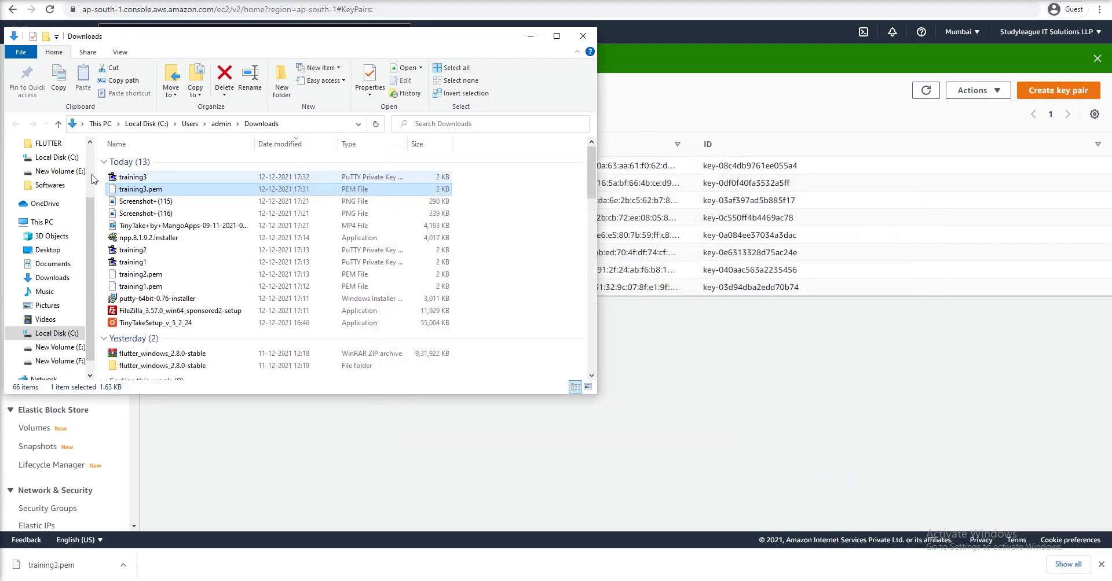
Compare the training3 PuTTY private key file with training3.pem in Downloads, and minimize the folder window.
click(166, 178)
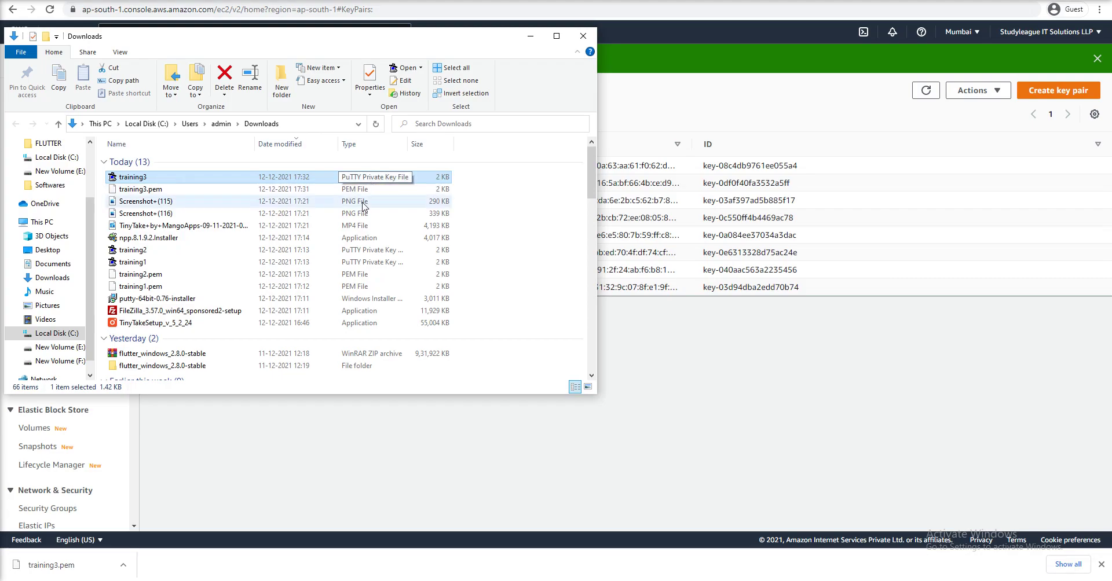
click(413, 191)
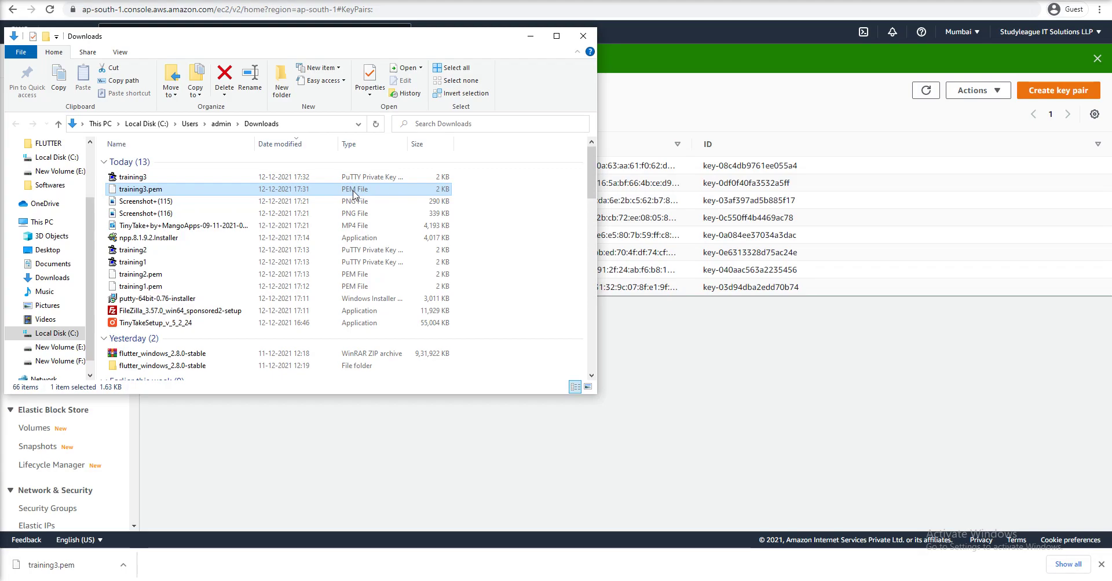
click(167, 180)
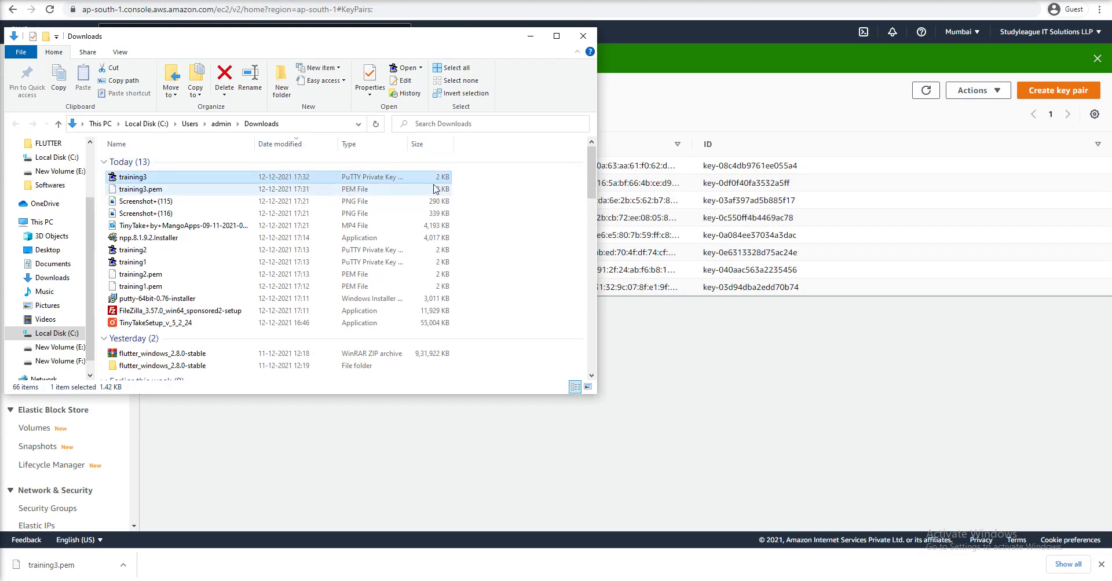
click(530, 36)
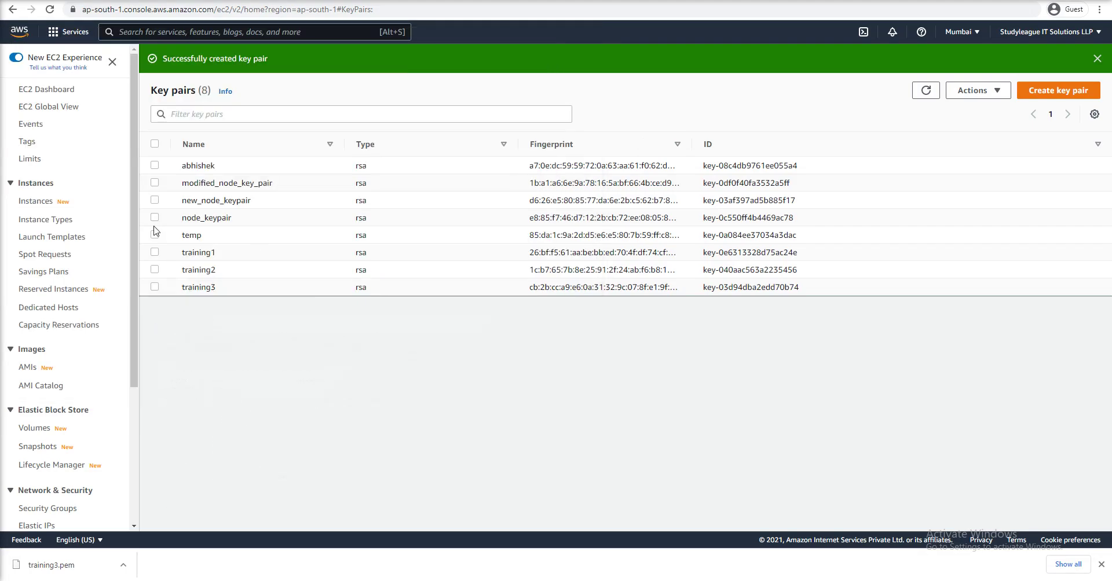
Select the training1 instance in the EC2 instances list to view its details, and switch to FileZilla.
click(35, 201)
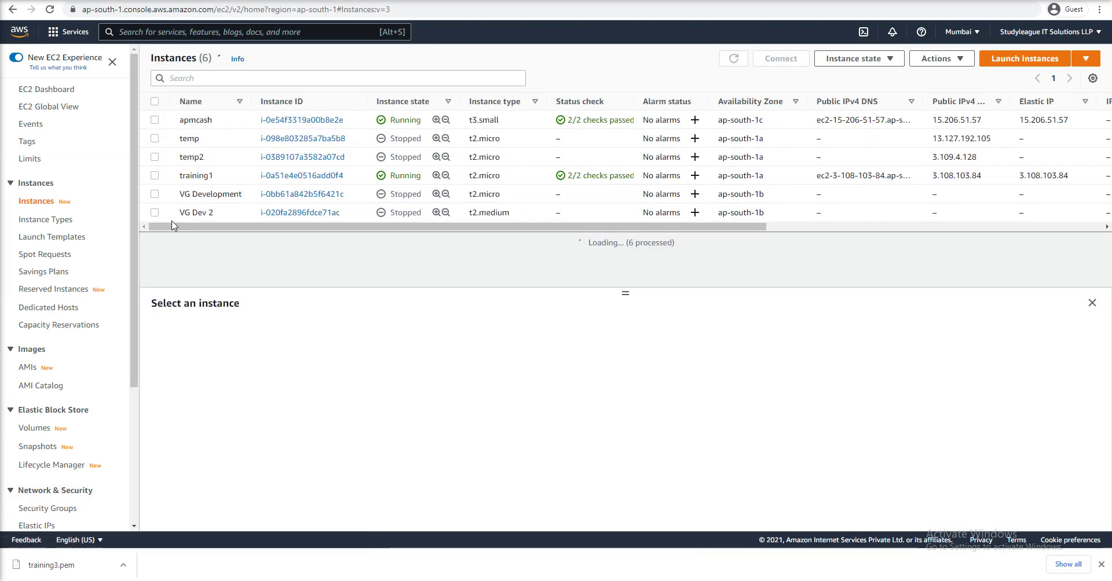
click(154, 177)
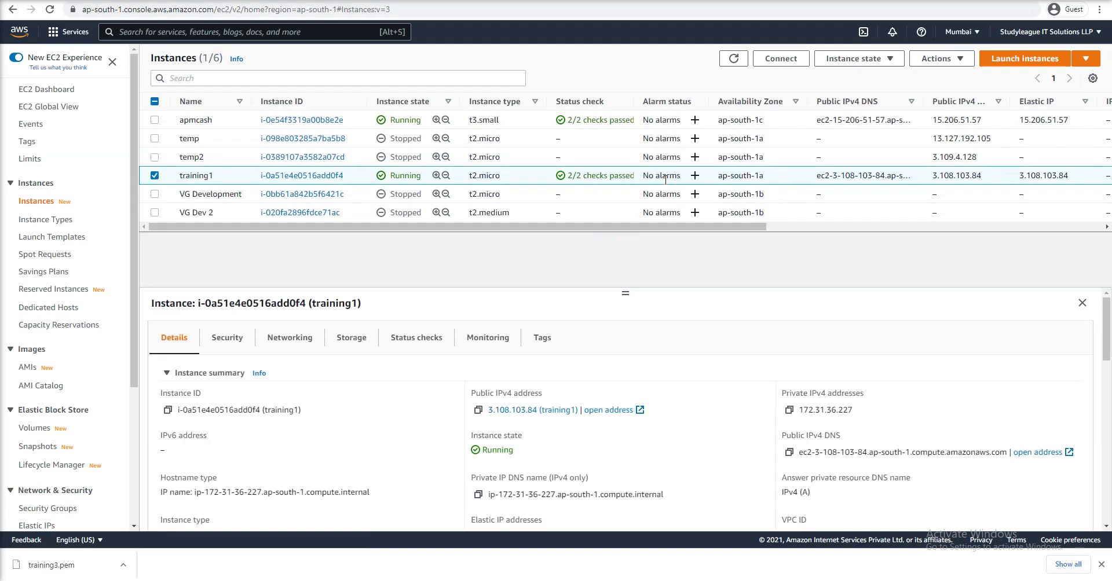
key(alt+Tab)
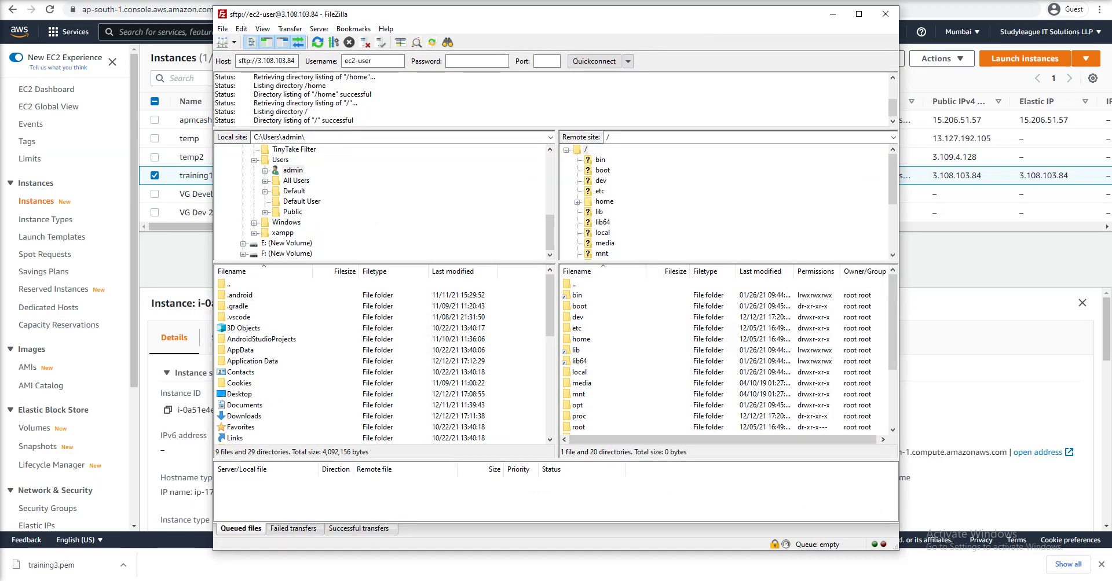
key(alt+Tab)
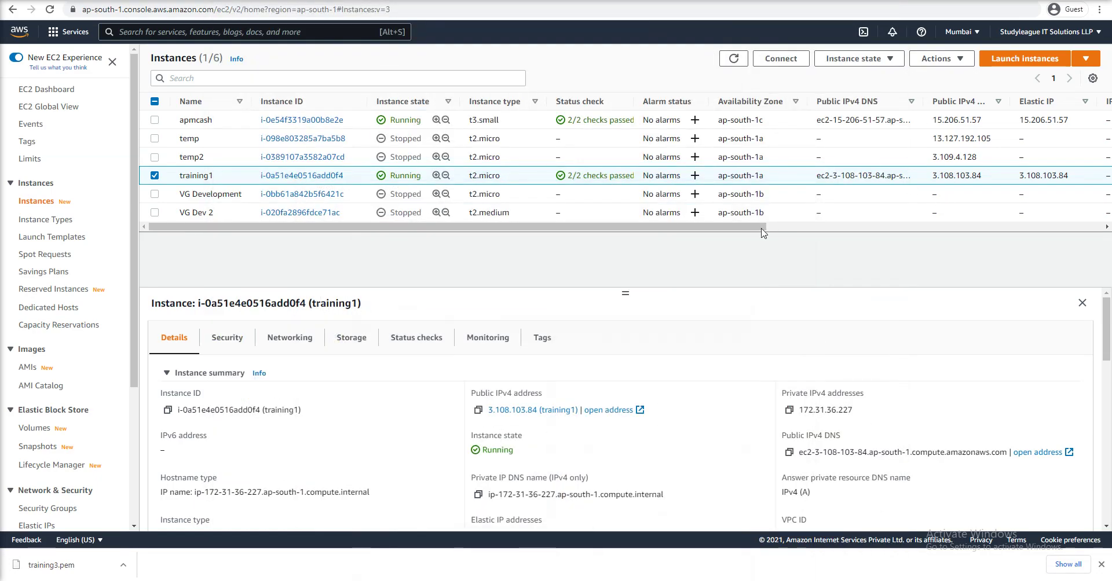
drag(751, 232, 700, 227)
key(alt+Tab)
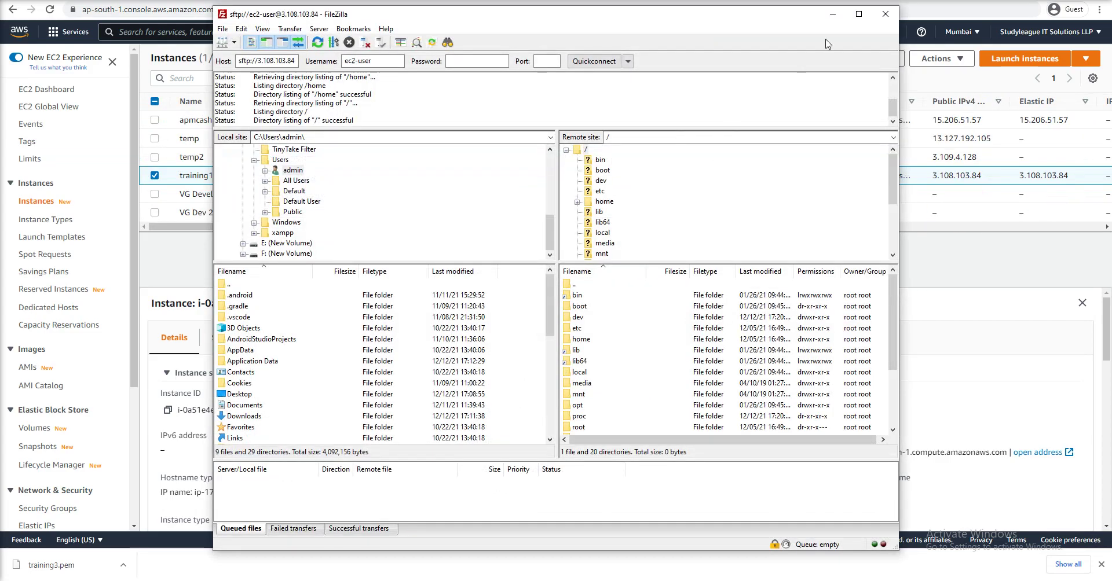
key(alt+Tab)
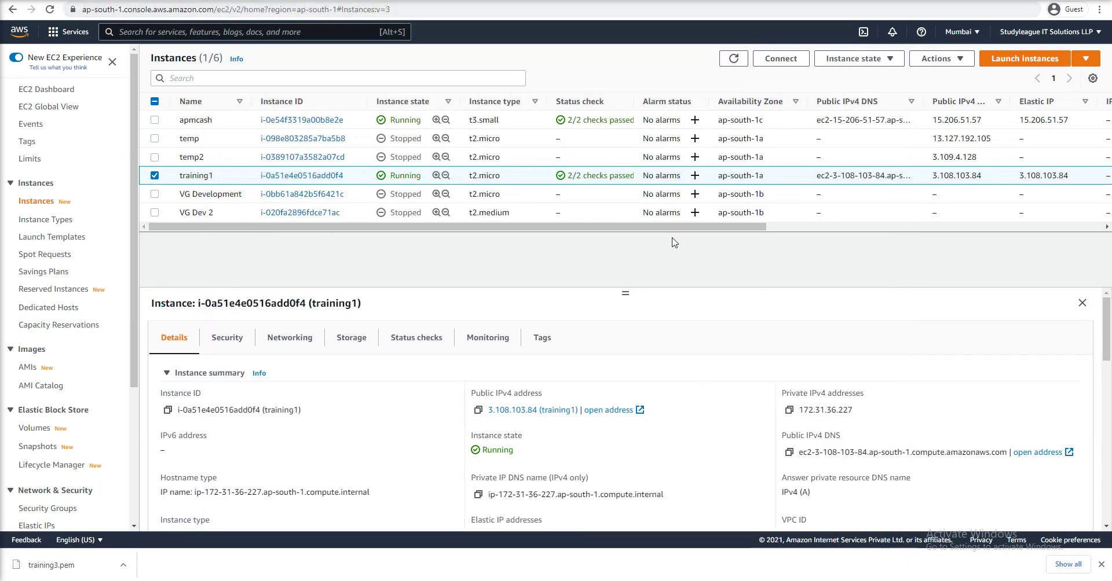
drag(760, 230, 610, 248)
key(super+d)
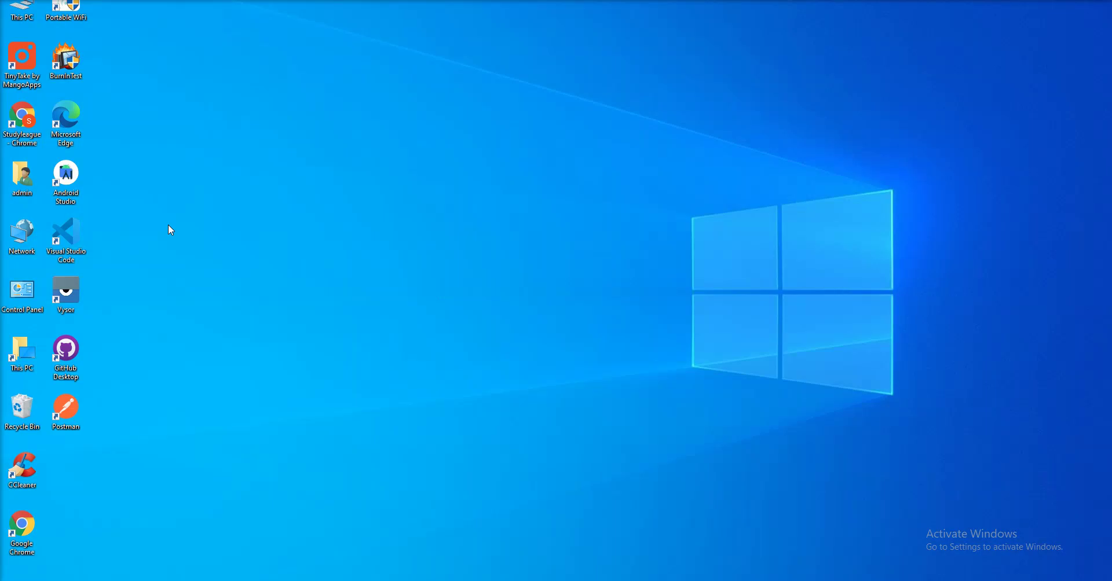
key(super+d)
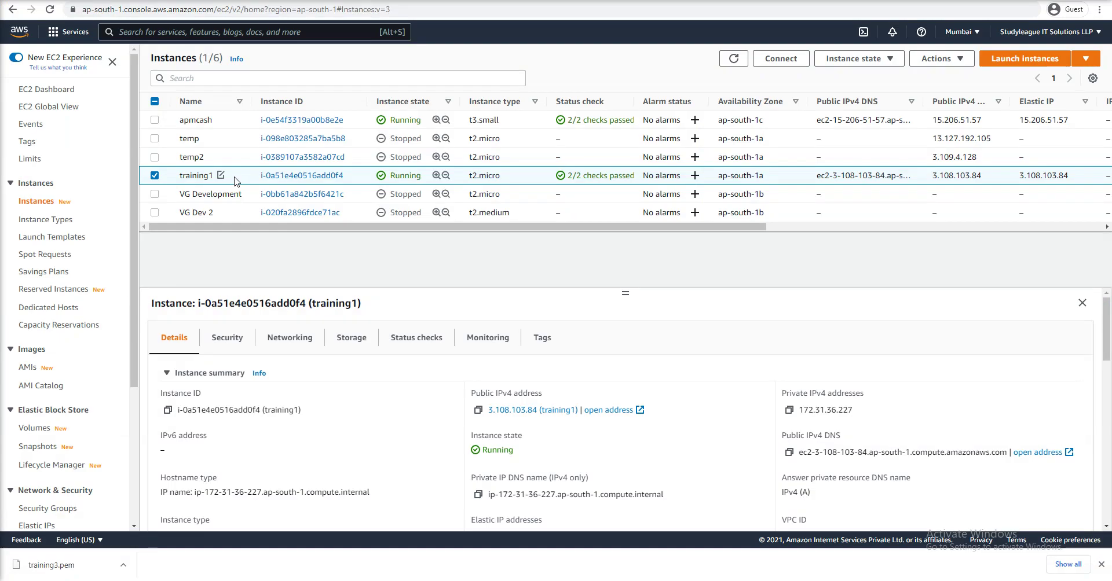
Connect to the training1 instance through EC2 Instance Connect as ec2-user, and list its home directory with ls.
click(786, 62)
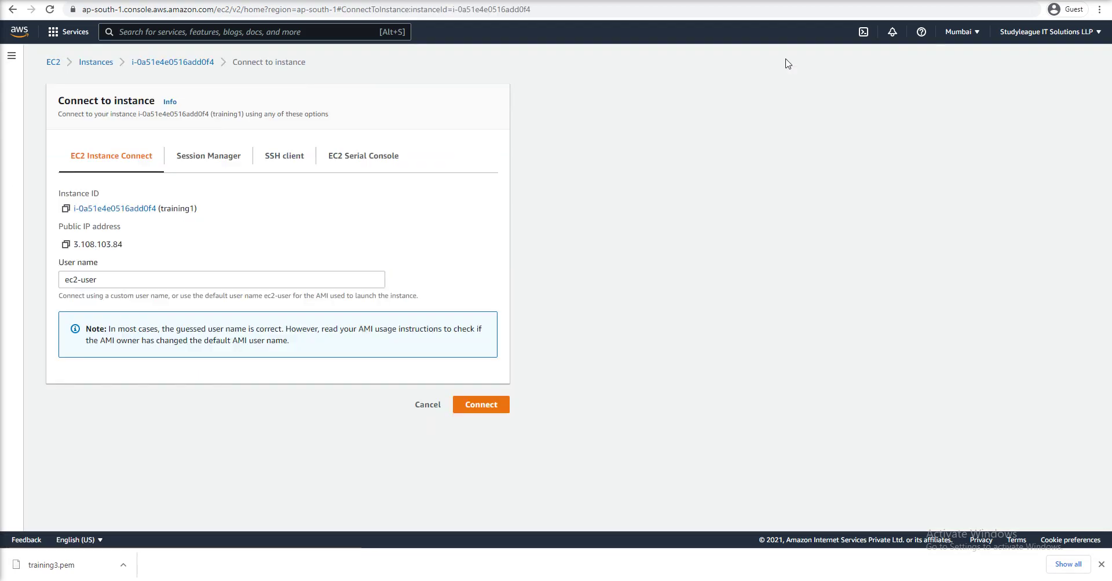
click(119, 280)
text(ec2-u)
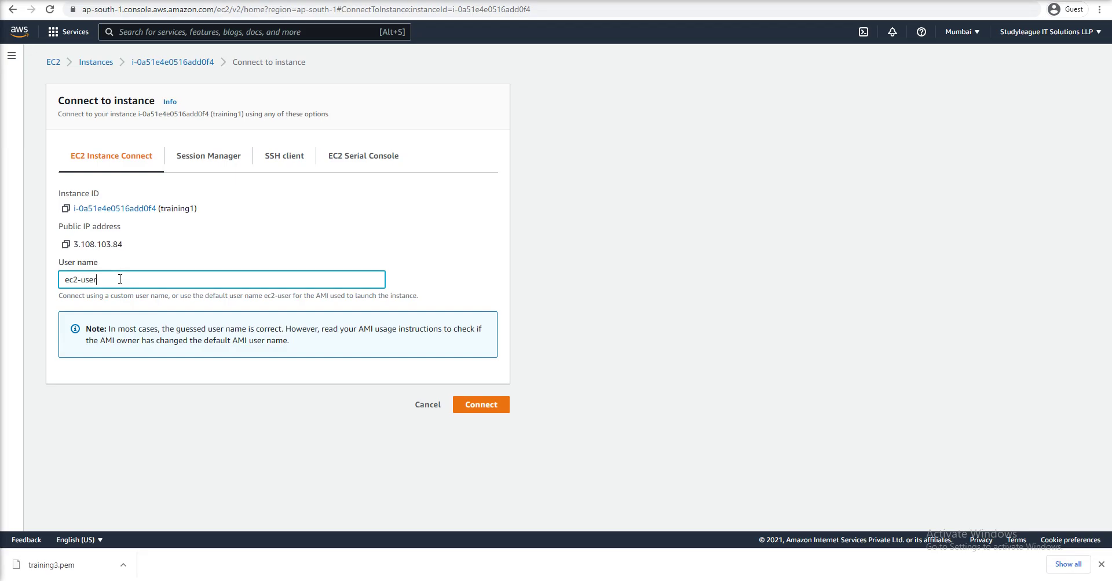
click(486, 406)
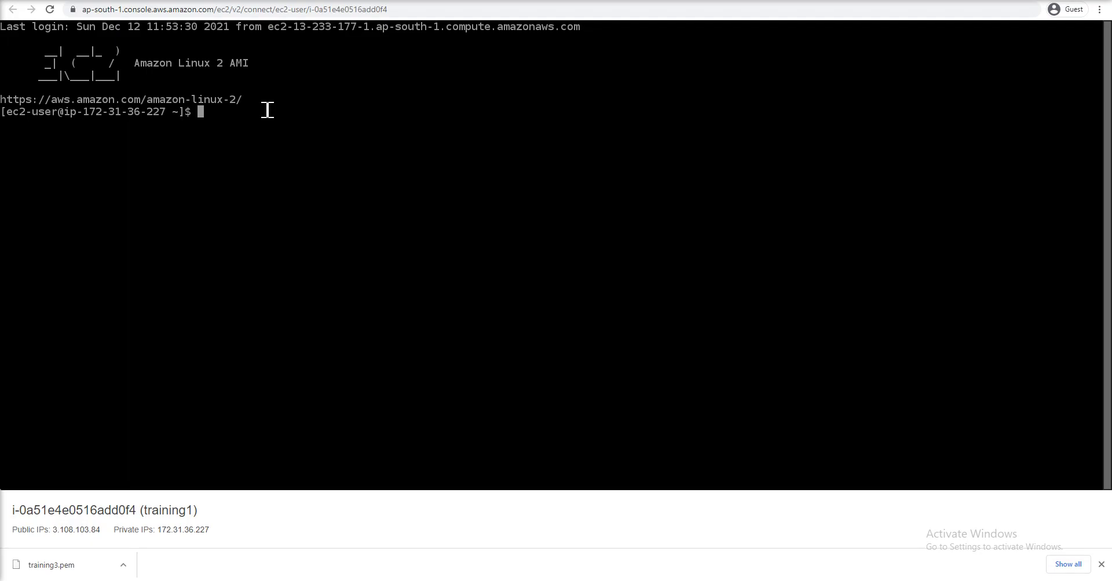
text(ls)
key(Return)
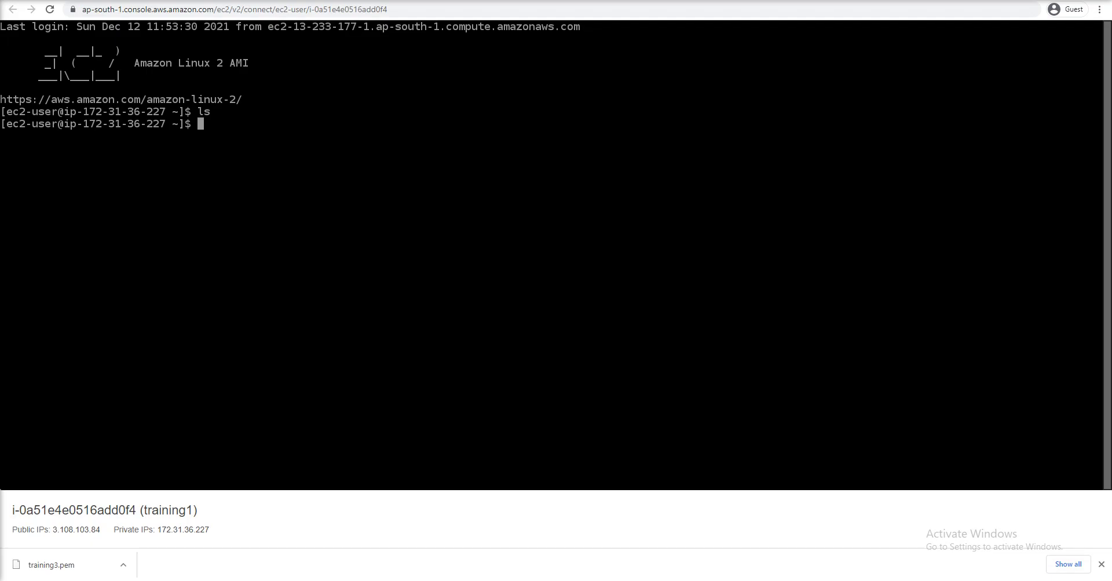
key(super)
text(file)
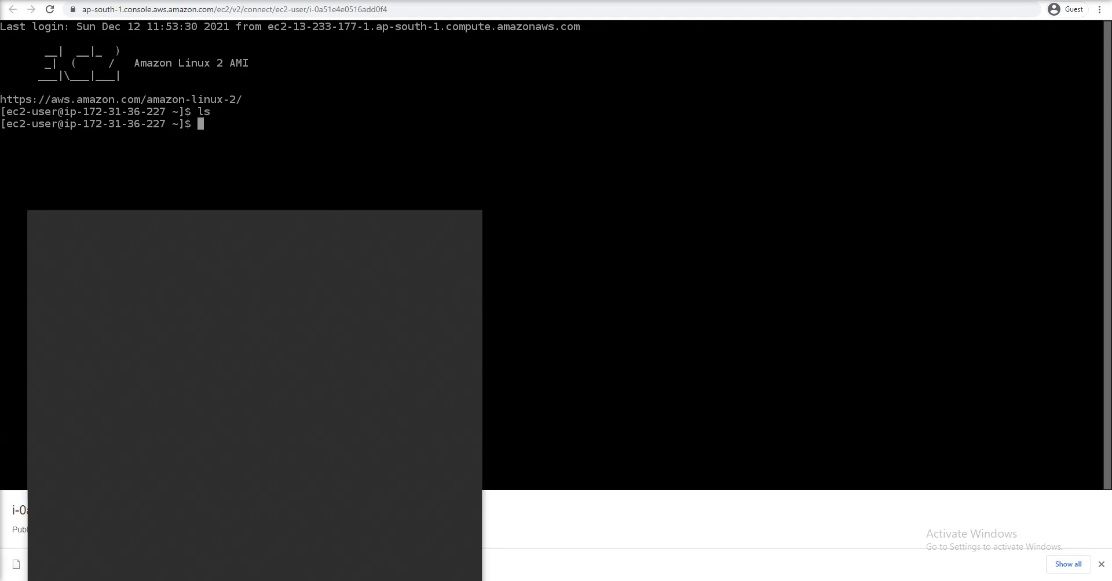
key(Return)
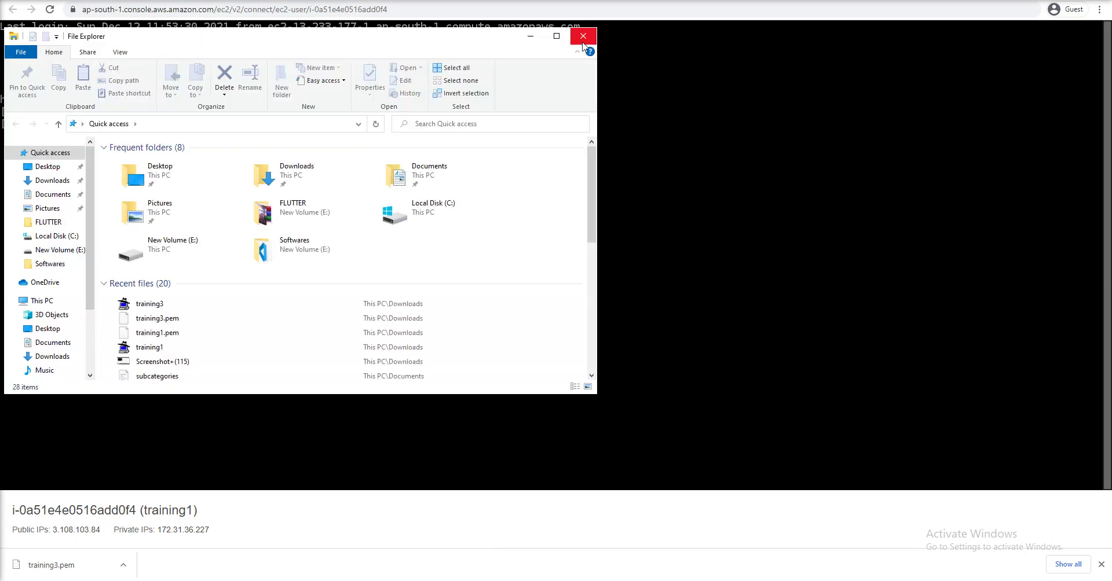
click(585, 34)
Launch FileZilla and connect to sftp://3.108.103.84 with the username ec2-user, accepting the unknown host key.
key(super)
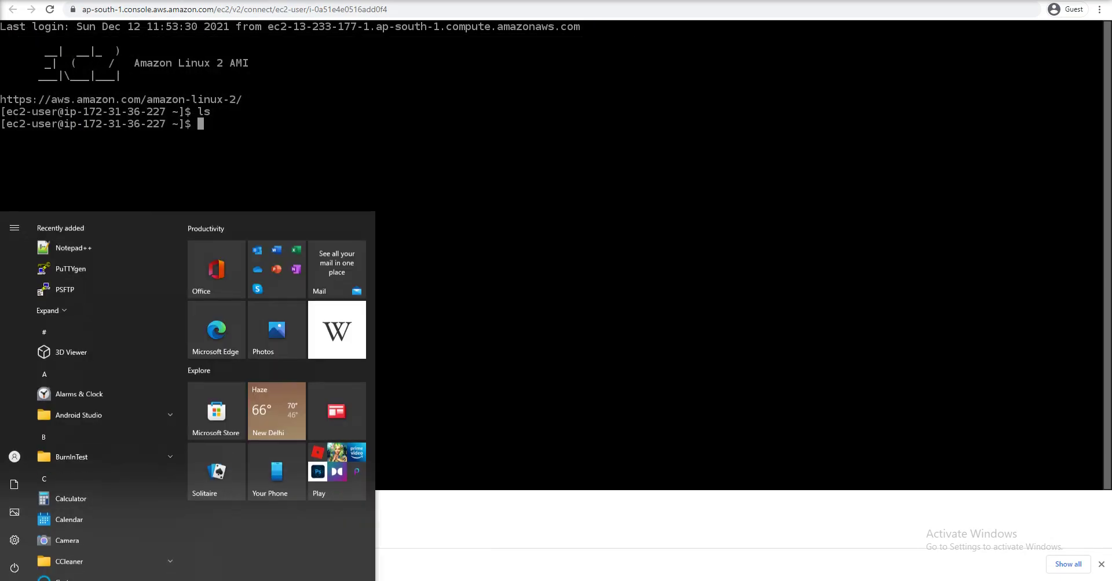
text(file)
key(Down)
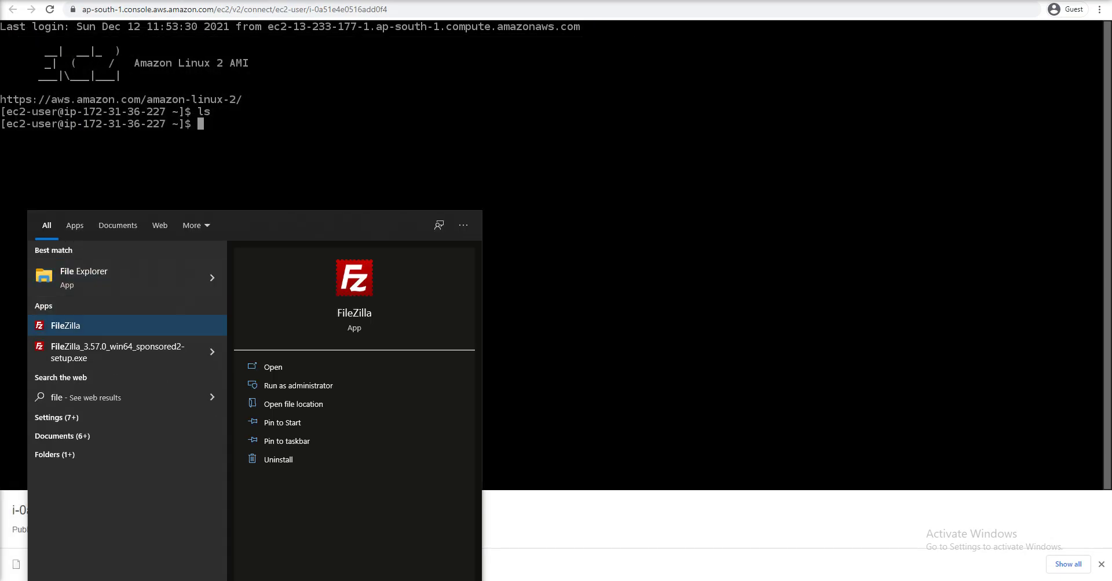
key(Return)
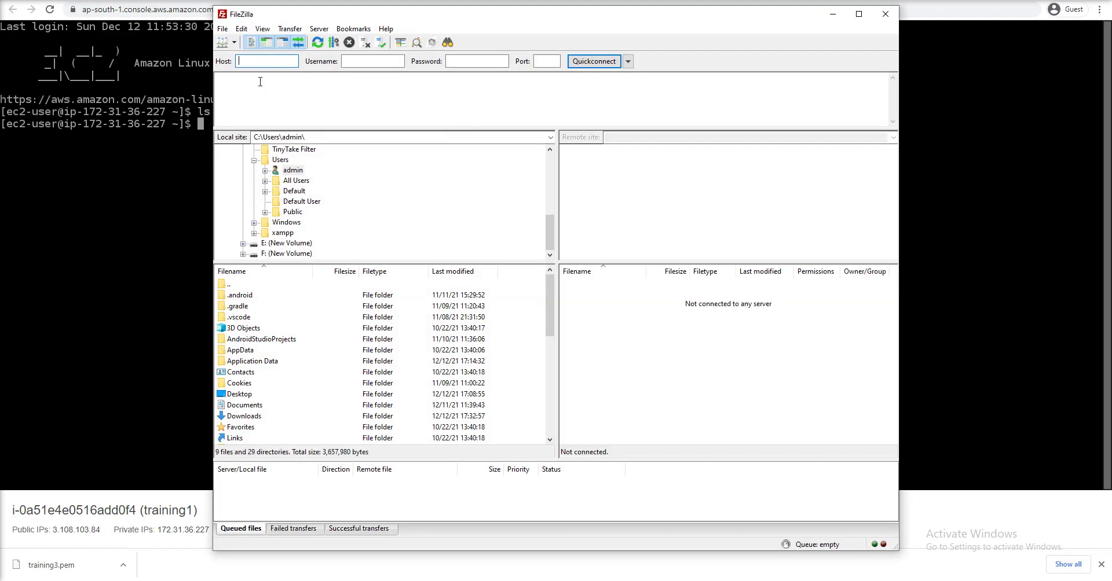
text(3.108.103.84)
click(354, 61)
text(ec2-user)
key(Tab)
key(Tab)
key(Return)
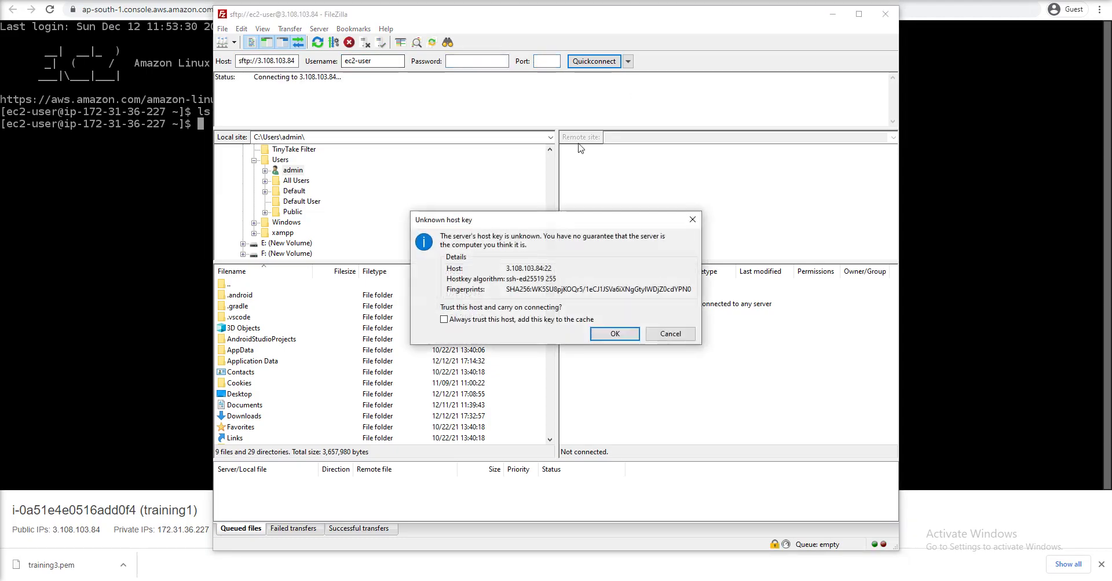
click(634, 335)
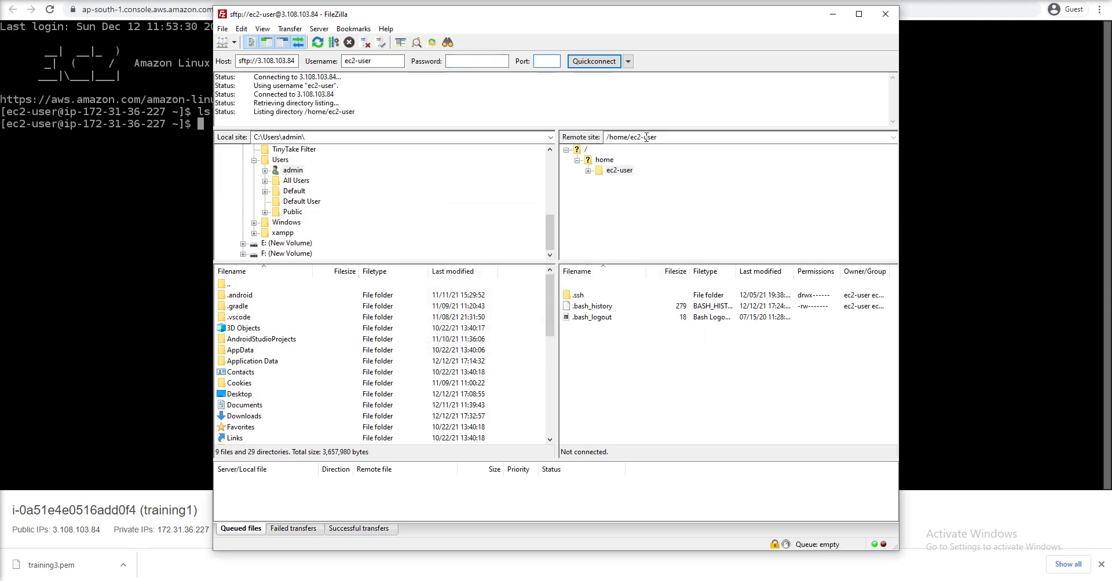
Look over the .ssh folder and the .bash_history file in the remote /home/ec2-user directory.
click(586, 296)
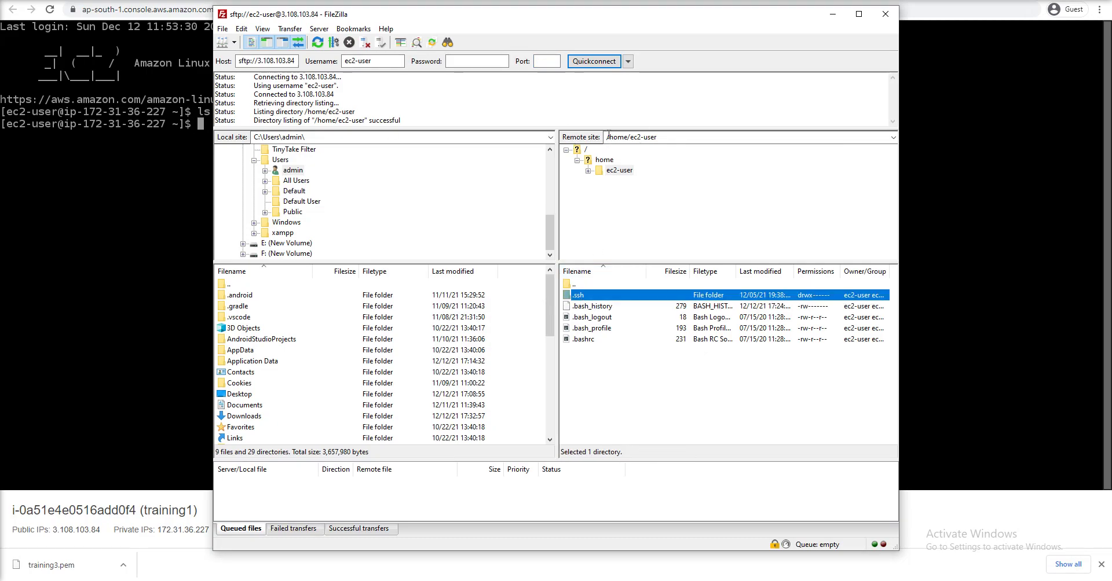
click(209, 123)
click(580, 309)
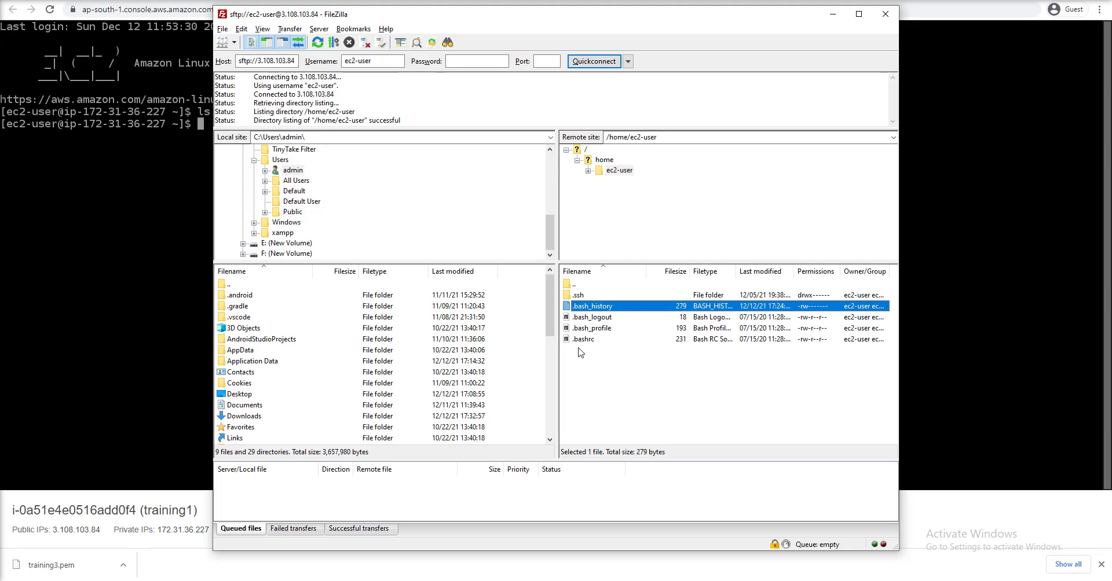
Switch to the instance's browser terminal and list all home directory files, including hidden ones, with ls -a.
click(139, 126)
text(ls )
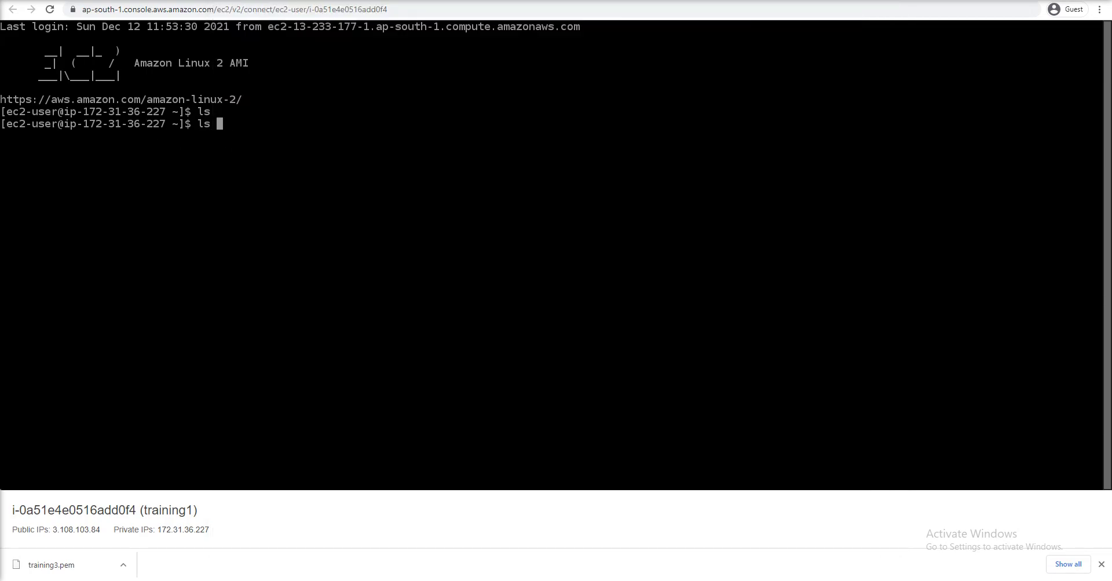
text(-a)
key(Return)
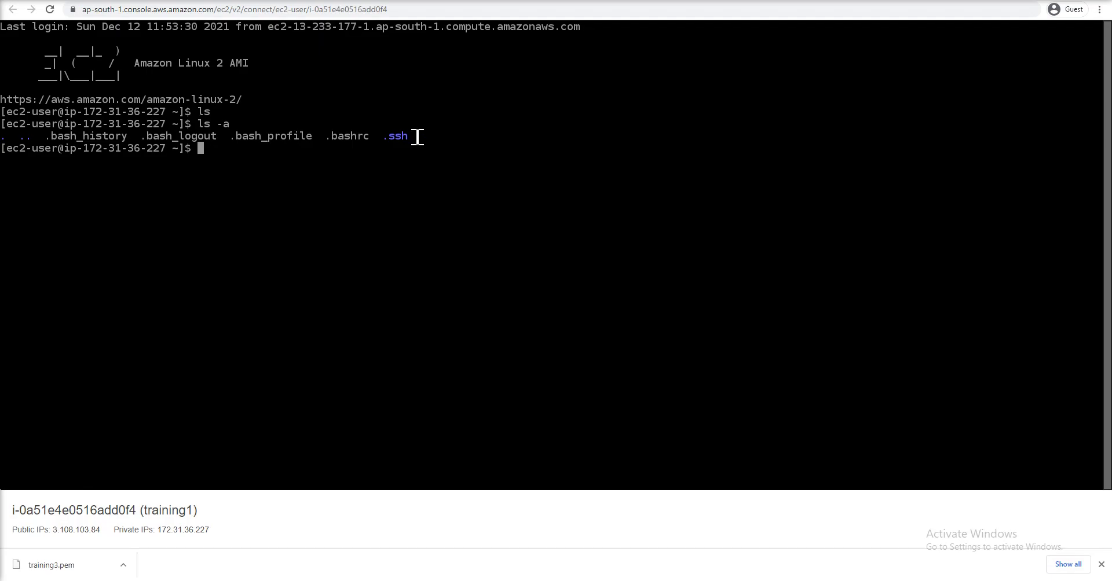
Change into the .ssh directory in the terminal and list its files with ls.
text(cd .ssh)
key(Return)
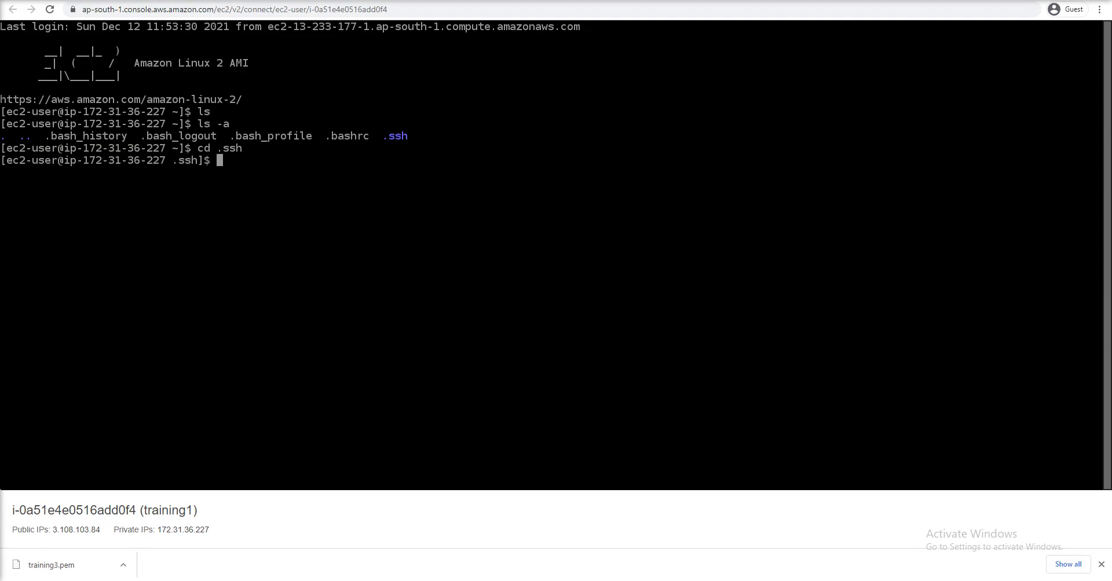
text(ls)
key(Return)
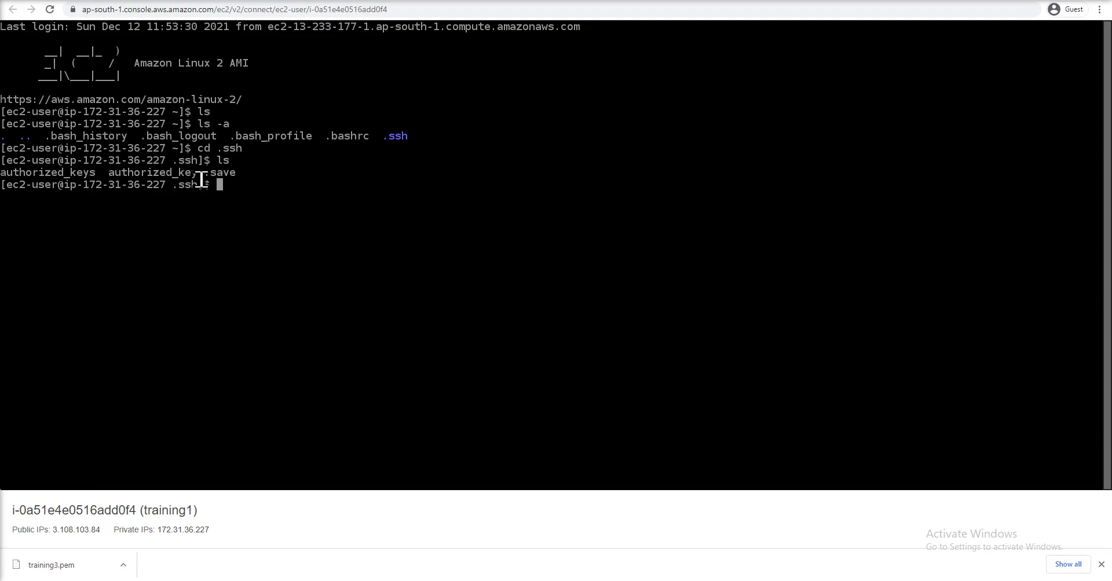
Open the remote .ssh folder in FileZilla and compare authorized_keys and authorized_keys.save with the terminal listing.
key(alt+Tab)
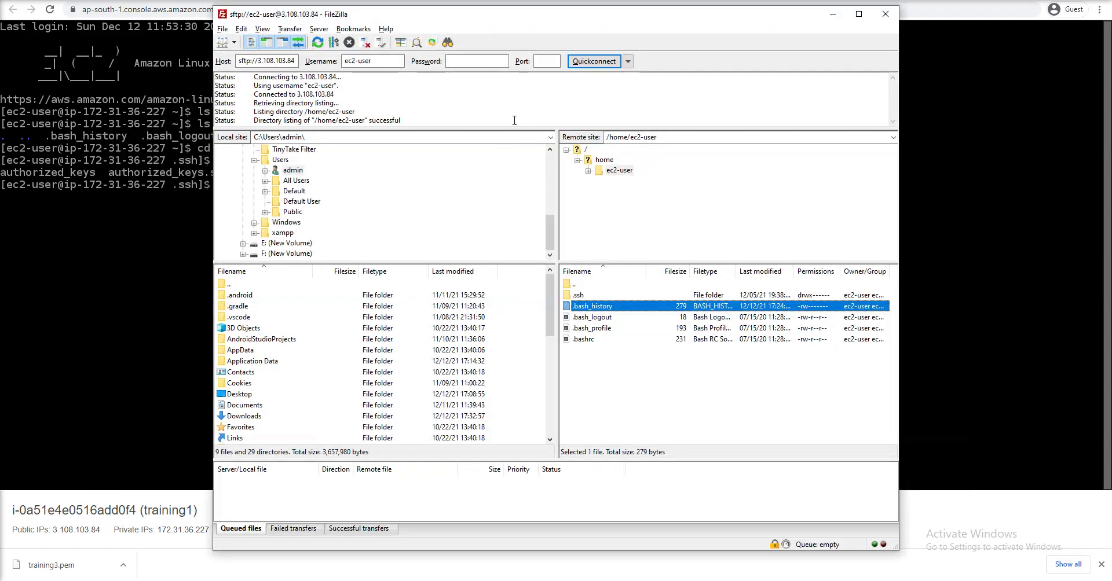
double_click(579, 295)
click(635, 305)
click(635, 295)
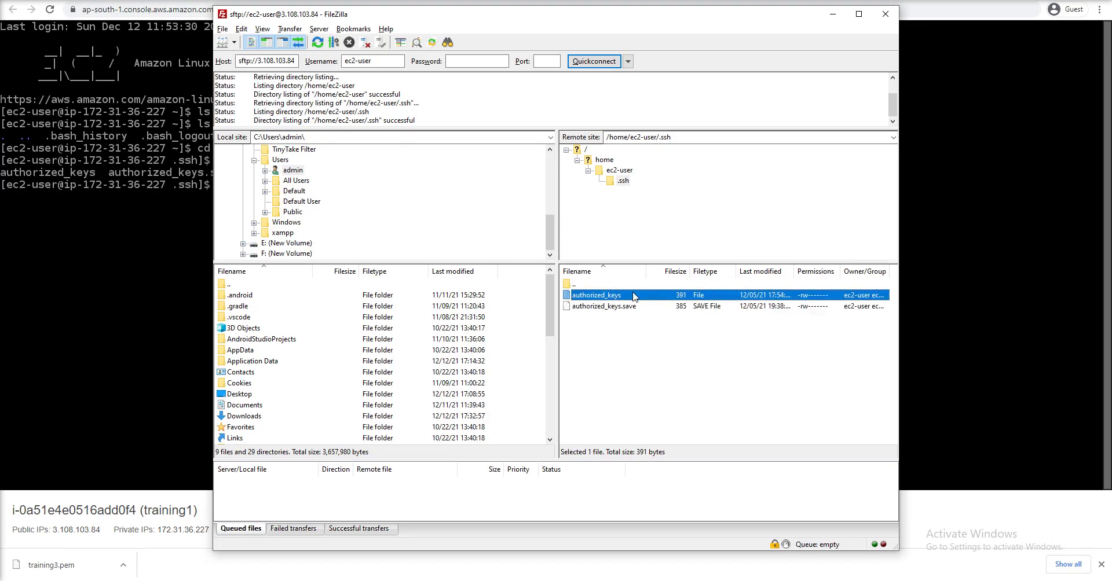
click(635, 306)
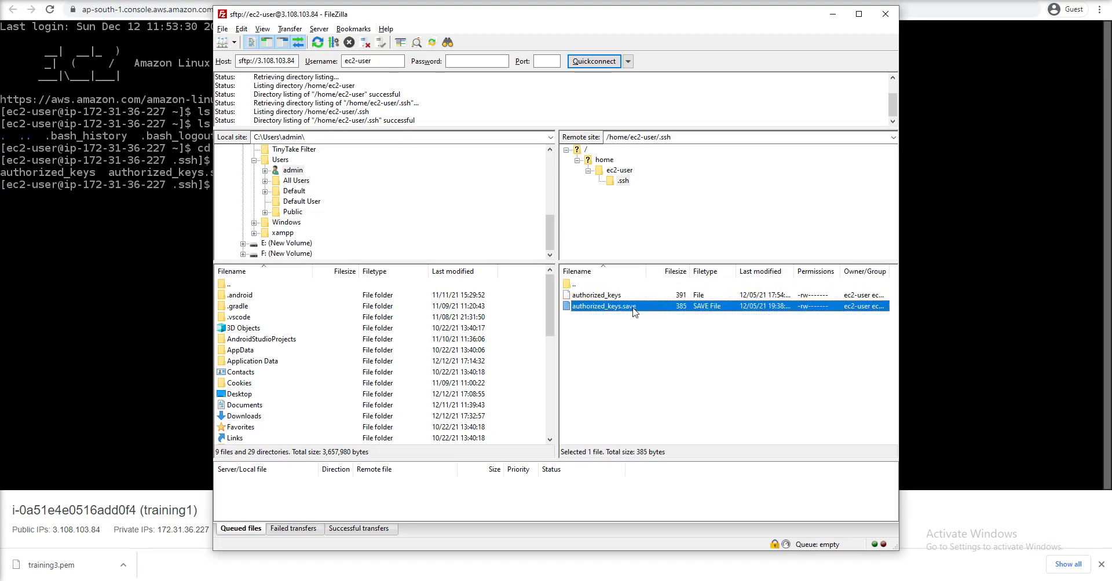
key(alt+Tab)
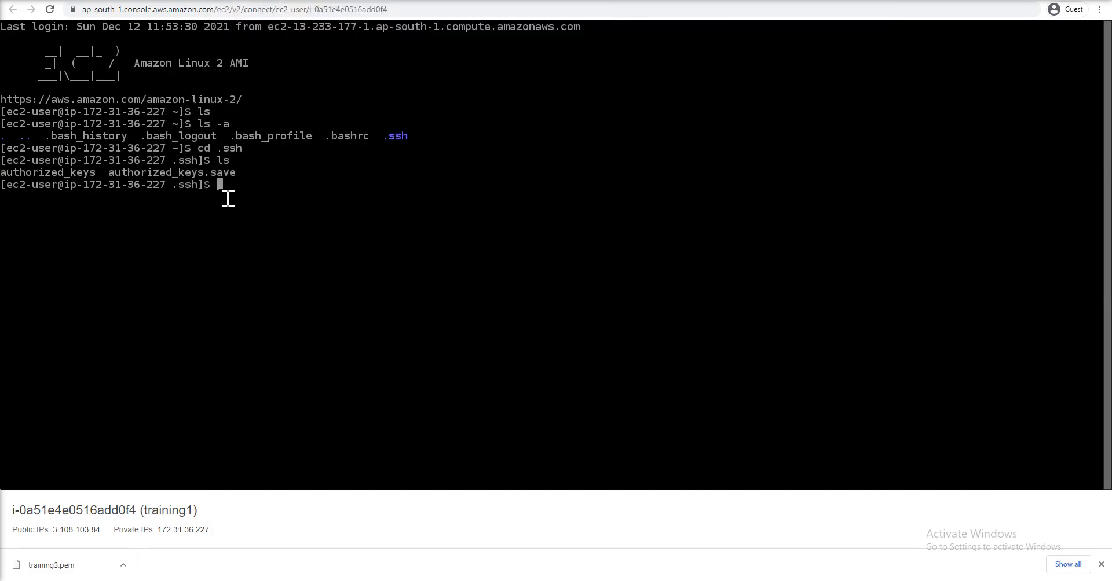
key(alt+Tab)
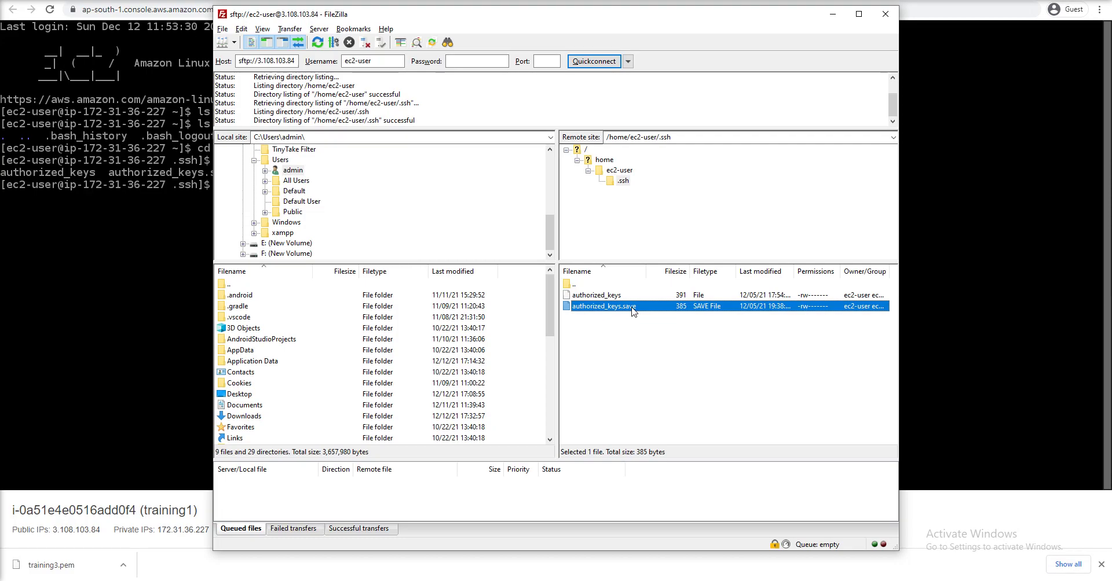
click(631, 297)
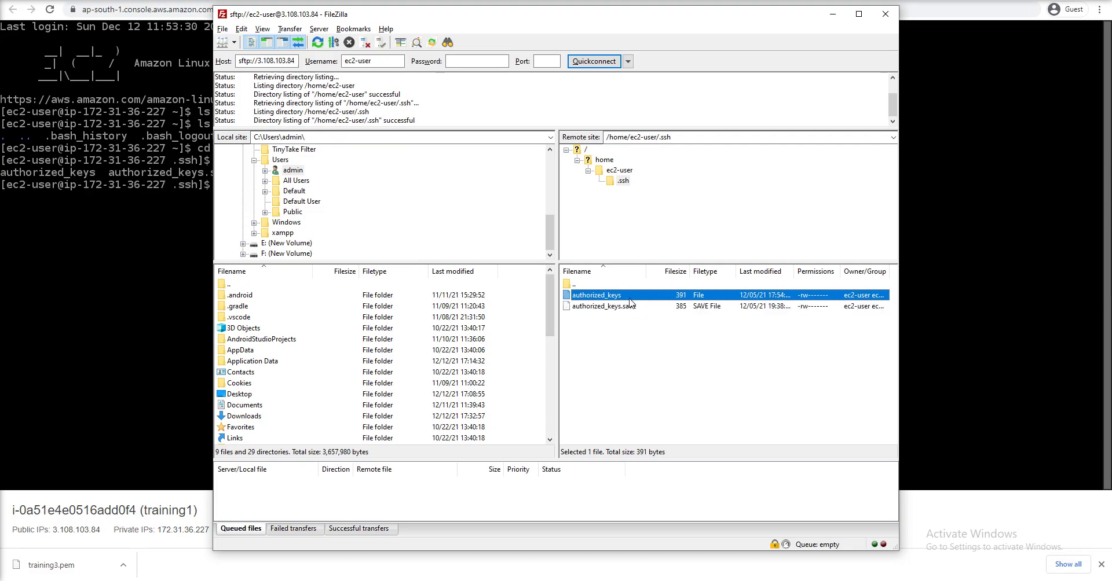
Return to the browser terminal and open the authorized_keys file in the nano editor.
key(alt+Tab)
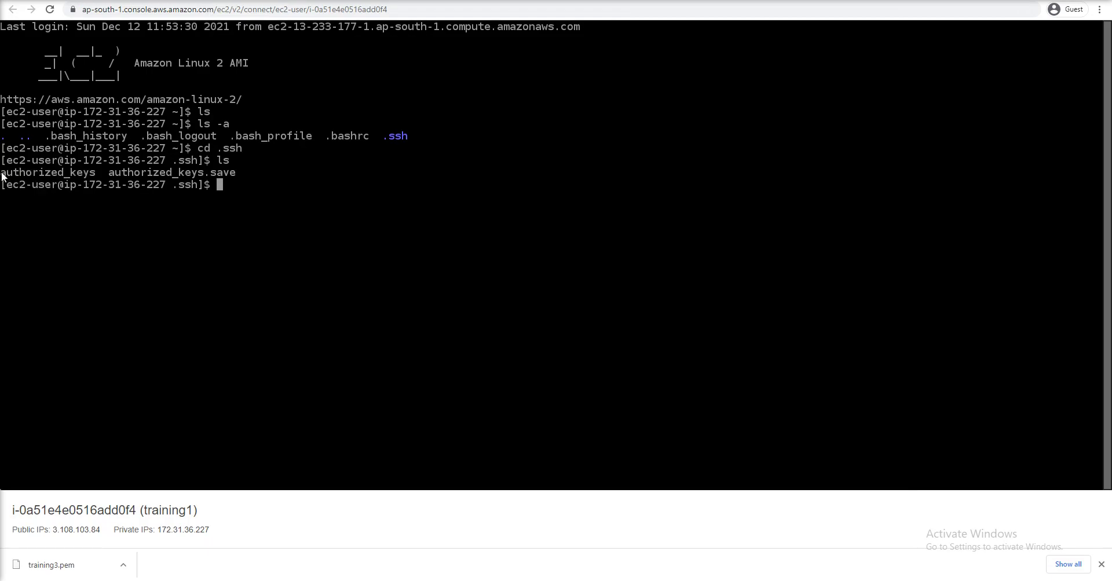
drag(33, 172, 90, 174)
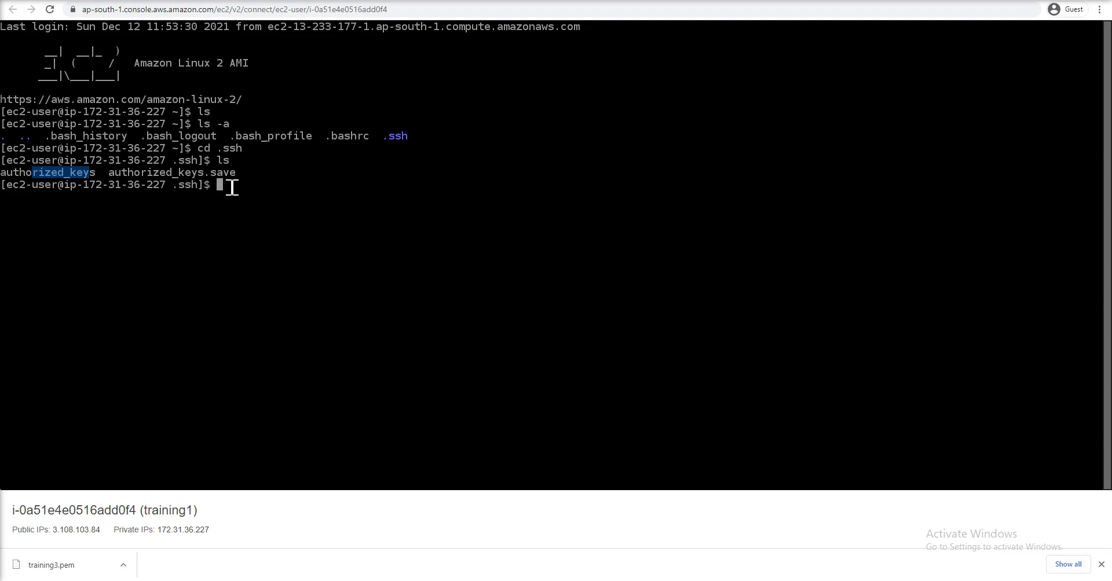
text(nano)
double_click(83, 179)
text(authorized_keys)
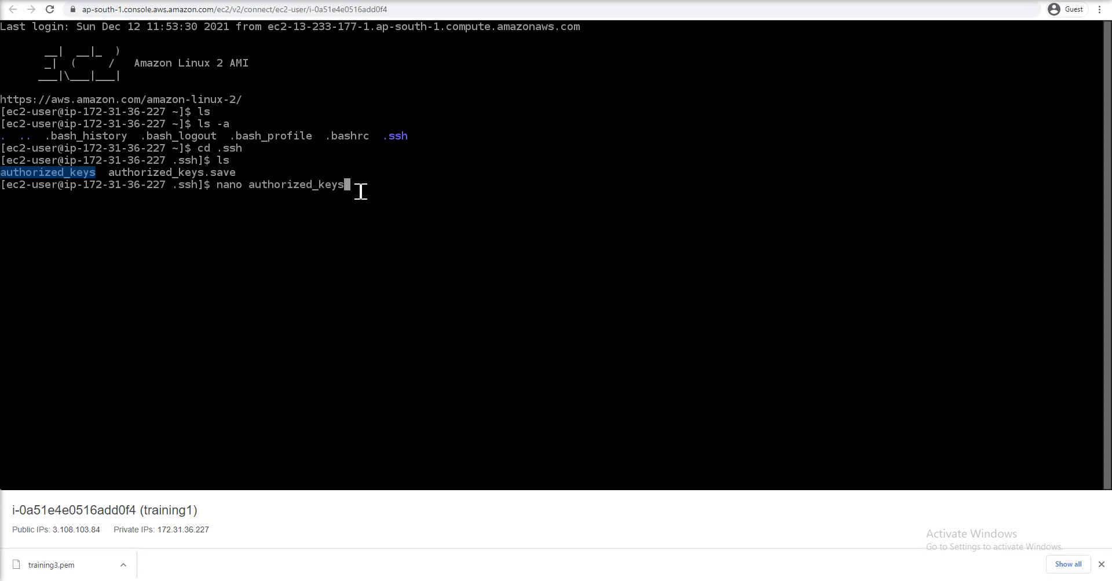
key(Return)
Examine the ssh-rsa public key entry in authorized_keys by moving the cursor along its long line.
key(Down)
key(Left)
key(Right)
key(Up)
key(Right)
key(Right)
key(Right)
key(Right)
key(Right)
key(Right)
key(Right)
key(Right)
key(Right)
key(Right)
key(Right)
key(Right)
key(Right)
key(Right)
key(Right)
key(Right)
key(Left)
key(Left)
key(Left)
key(Left)
key(Left)
key(Left)
key(Left)
key(Left)
key(Left)
key(Left)
key(Left)
key(Left)
key(Right)
key(Right)
key(Right)
key(Right)
key(Right)
key(Right)
key(Right)
key(Right)
key(Right)
key(Right)
key(Right)
key(Right)
key(Right)
key(Right)
key(Right)
key(Right)
key(Right)
key(Right)
key(Right)
key(Right)
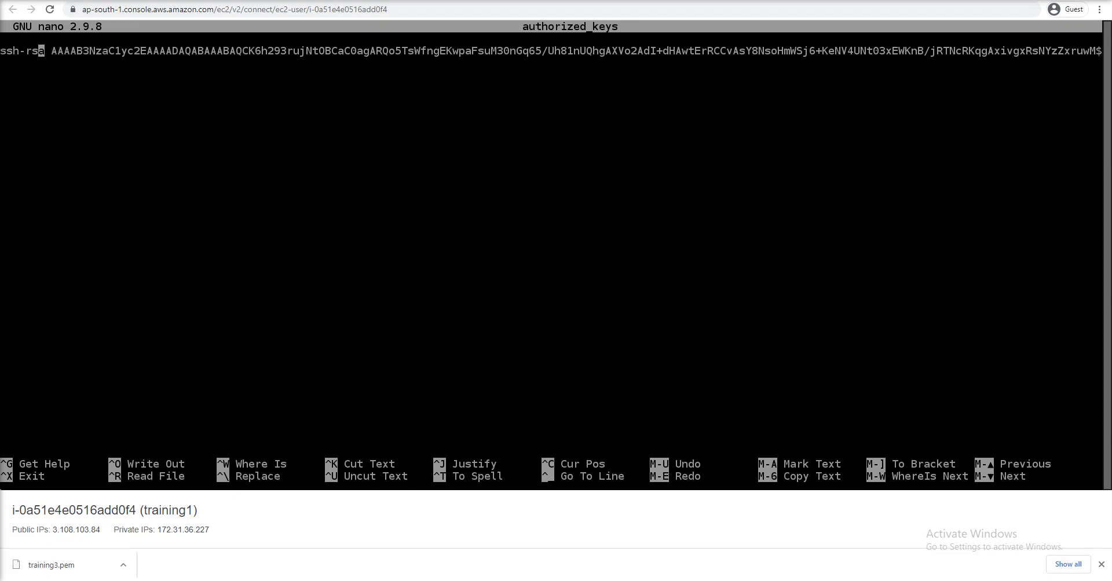
Read through the key string that follows the ssh-rsa prefix in authorized_keys, continuing into the part of the line beyond the first screen width.
key(Right)
key(Right)
key(Right)
key(Left)
key(Left)
key(Left)
key(Left)
key(Left)
key(Left)
key(Left)
key(Left)
key(Left)
key(Left)
key(Left)
key(Left)
key(Left)
key(Left)
key(Left)
key(Left)
key(Left)
key(Left)
key(Left)
key(Left)
key(Left)
key(Left)
key(Right)
key(Right)
key(Right)
key(Right)
key(Right)
key(Right)
key(Right)
key(Right)
key(Right)
key(Right)
key(Right)
key(Right)
key(Right)
key(Right)
key(Right)
key(Right)
key(Right)
key(Right)
key(Right)
key(Right)
key(Right)
key(Right)
key(Right)
key(Right)
key(Right)
key(Right)
key(Right)
key(Right)
key(Right)
key(Right)
key(Right)
key(Right)
key(Right)
key(Right)
key(Right)
key(Right)
key(Right)
key(Right)
key(Right)
key(Right)
key(Right)
key(Right)
key(Right)
key(Right)
key(Right)
key(Right)
key(Right)
key(Right)
key(Right)
key(Right)
key(Right)
key(Right)
key(Right)
key(Right)
key(Right)
key(Right)
key(Right)
key(Right)
key(Right)
key(Right)
key(Right)
key(Right)
key(Right)
key(Right)
key(Right)
key(Right)
key(Right)
key(Right)
key(Right)
key(Right)
key(Right)
key(Right)
key(Right)
key(Right)
key(Right)
key(Right)
key(Right)
key(Right)
key(Right)
key(Right)
key(Right)
key(Right)
key(Right)
key(Right)
key(Right)
key(Right)
key(Right)
key(Right)
key(Right)
key(Right)
key(Right)
key(Right)
key(Right)
key(Right)
key(Right)
key(Right)
key(Right)
key(Right)
key(Right)
key(Right)
key(Right)
key(Right)
key(Right)
key(Right)
key(Right)
key(Right)
key(Right)
key(Right)
key(Right)
key(Right)
key(Right)
key(Right)
key(Right)
key(Right)
key(Right)
key(Right)
key(Right)
key(Right)
key(Right)
key(Right)
key(Right)
key(Right)
key(Right)
key(Right)
key(Right)
key(Right)
key(Right)
key(Right)
key(Right)
key(Right)
key(Right)
key(Right)
key(Right)
key(Right)
key(Right)
key(Right)
key(Right)
key(Right)
key(Right)
key(Right)
key(Right)
key(Right)
key(Right)
key(Right)
key(Right)
key(Right)
key(Right)
key(Right)
key(Right)
key(Right)
key(Right)
key(Right)
key(Right)
key(Right)
key(Right)
key(Right)
key(Right)
key(Right)
key(Right)
key(Right)
key(Right)
key(Right)
key(Right)
key(Right)
key(Right)
key(Right)
key(Right)
key(Right)
key(Right)
key(Right)
key(Right)
key(Right)
key(Right)
key(Right)
key(Right)
key(Right)
key(Right)
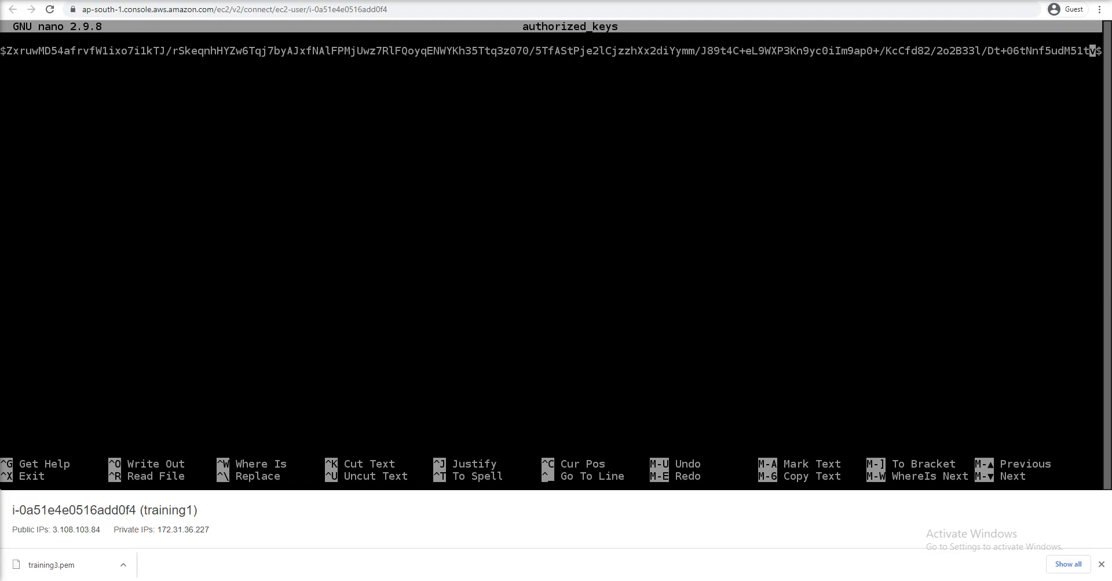
Read the remaining part of the public key line in authorized_keys through to the training1 key name at its end.
key(Right)
key(Right)
key(Right)
key(Right)
key(Right)
key(Right)
key(Right)
key(Right)
key(Right)
key(Right)
key(Right)
key(Right)
key(Right)
key(Right)
key(Right)
key(Right)
key(Right)
key(Right)
key(Right)
key(Right)
key(Right)
key(Right)
key(Right)
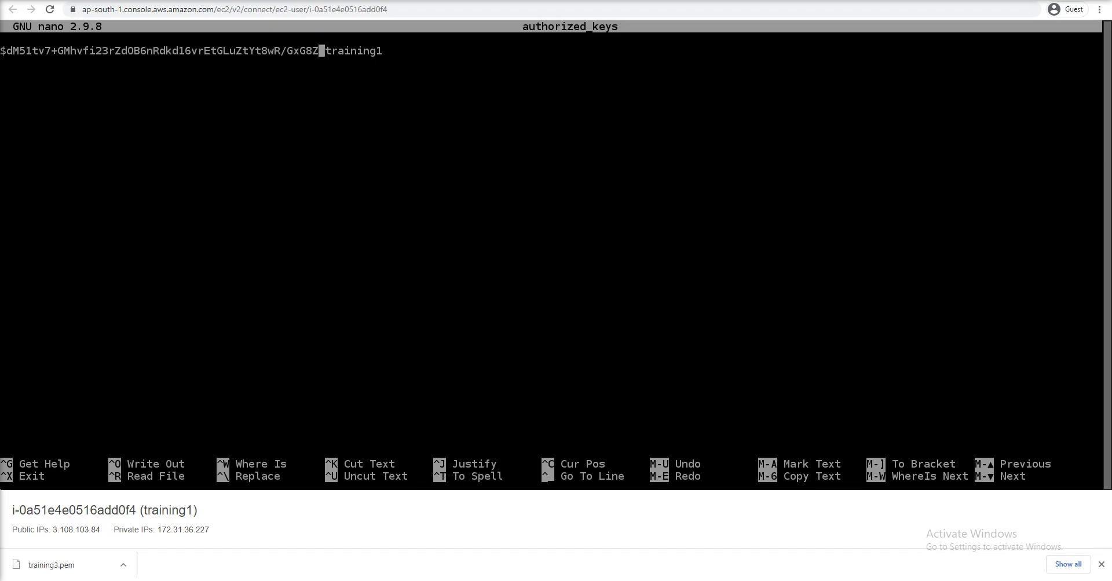
key(Right)
key(Right)
key(Right)
key(Right)
key(Right)
key(Right)
key(Right)
key(Right)
key(Right)
key(Right)
Add two new lines below the training1 key entry in authorized_keys and place the cursor on the last one.
key(Return)
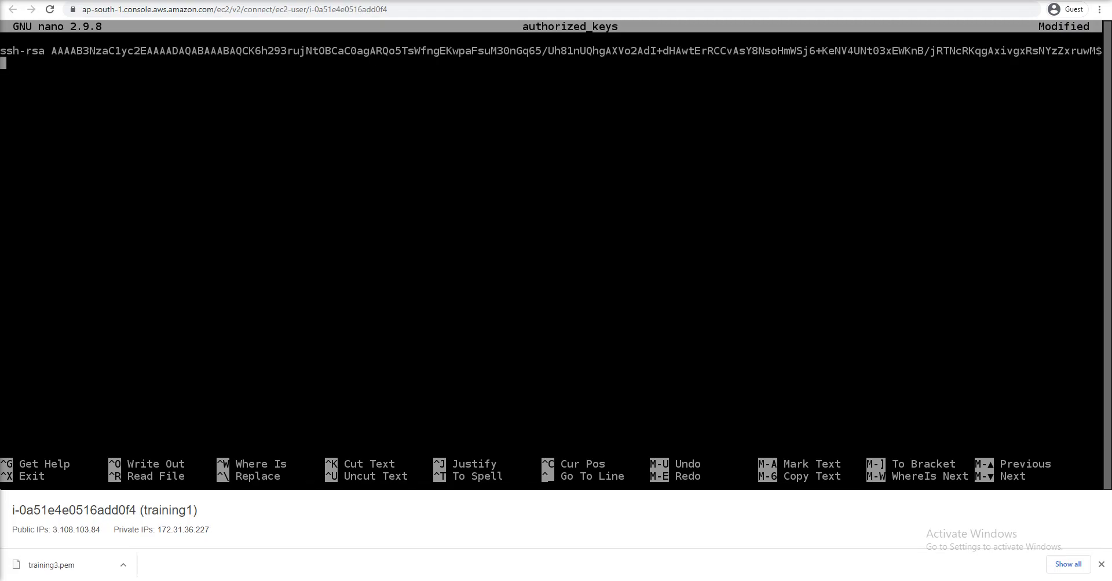
key(Return)
key(Up)
key(Right)
key(Right)
key(Right)
key(Right)
key(Right)
key(Right)
key(Down)
key(Down)
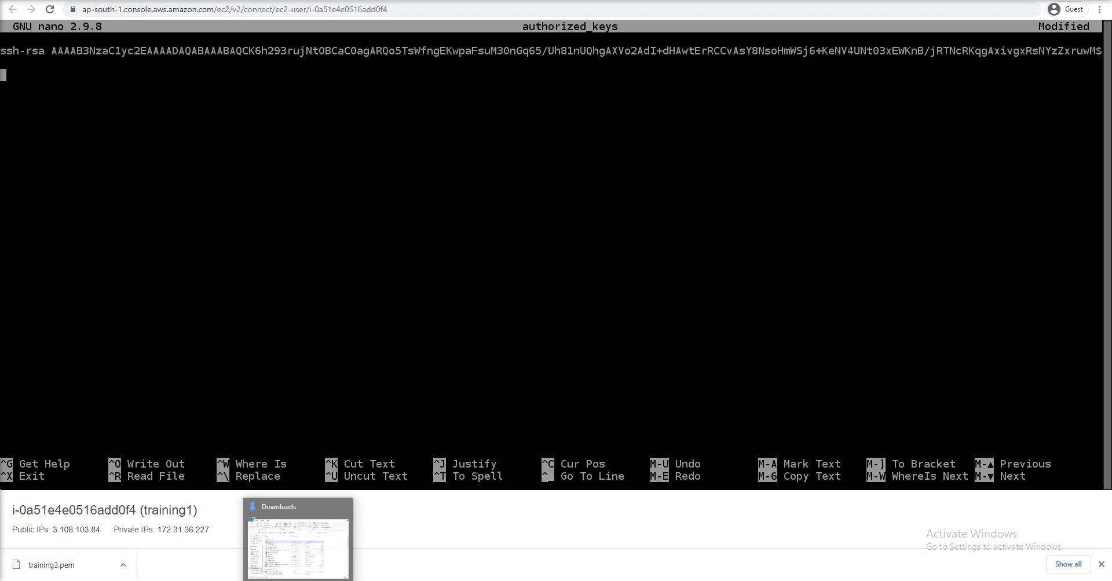
Switch to the Downloads folder and open the training1 PuTTY private key file in Notepad++.
click(309, 553)
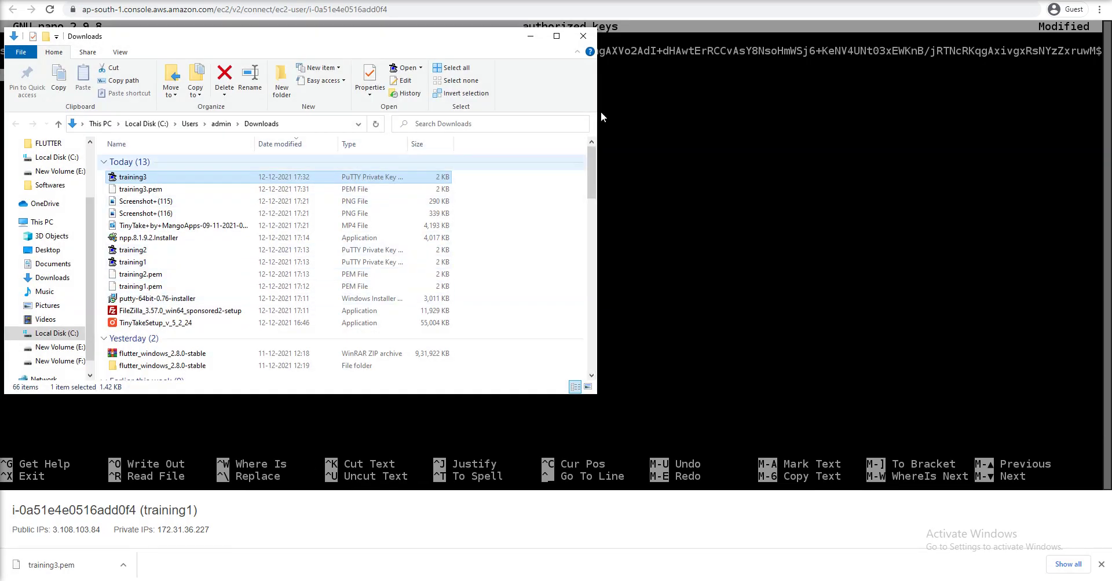
drag(689, 51, 780, 54)
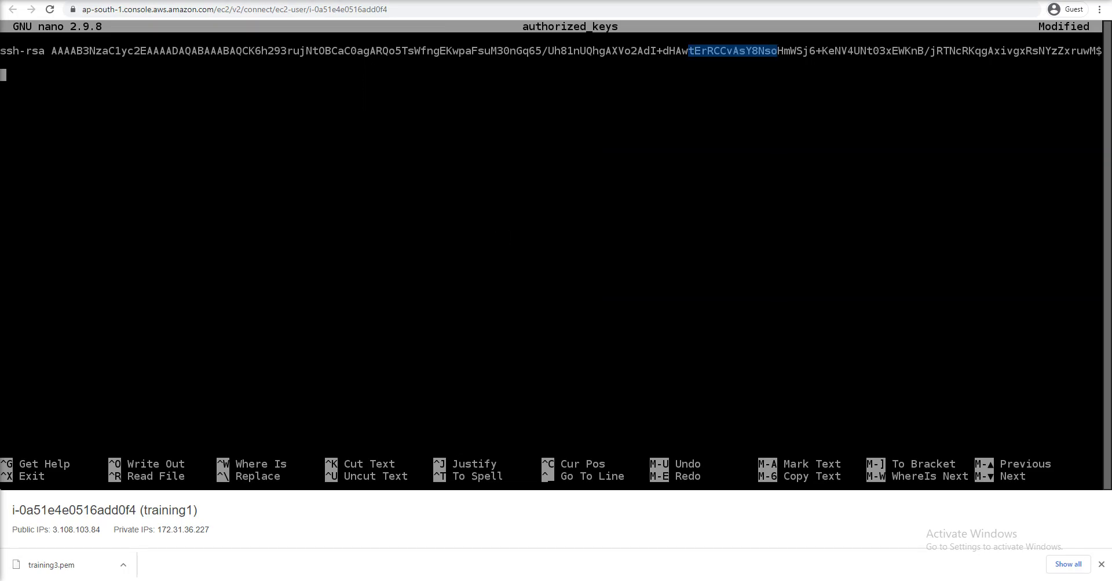
click(309, 579)
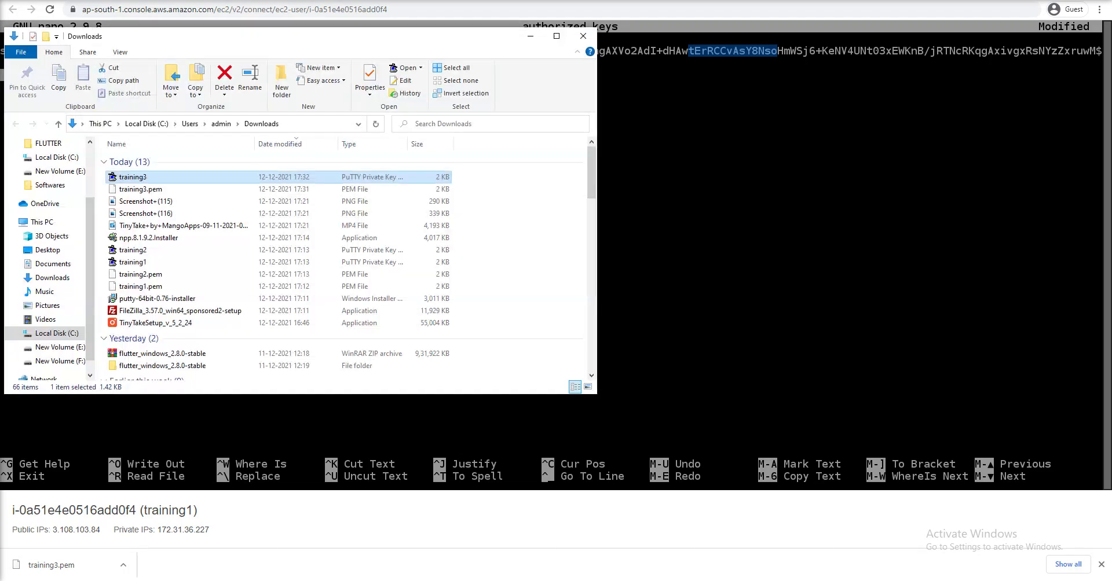
click(148, 264)
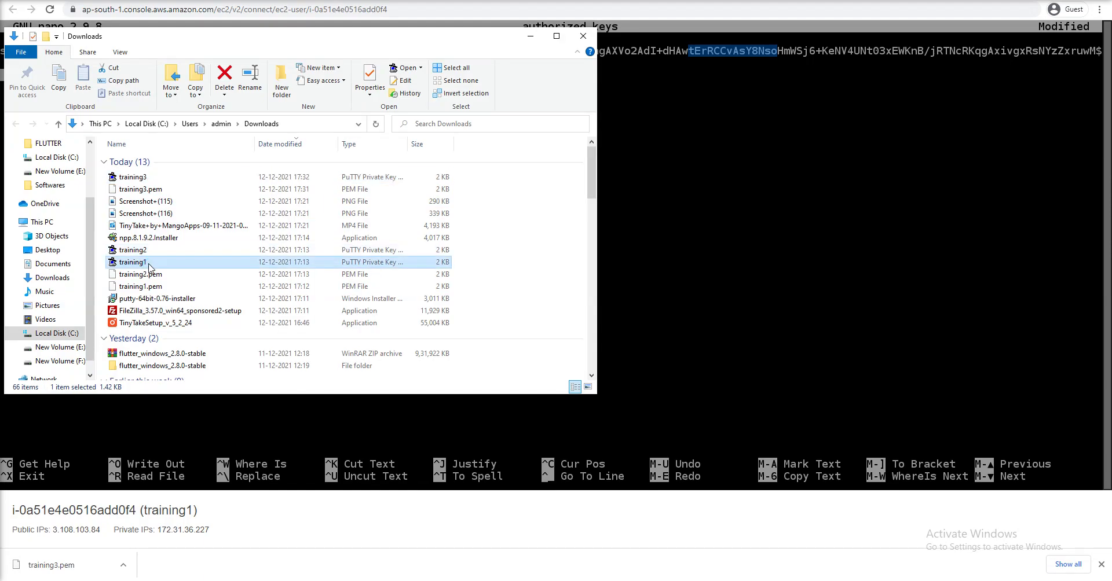
right_click(148, 264)
click(196, 329)
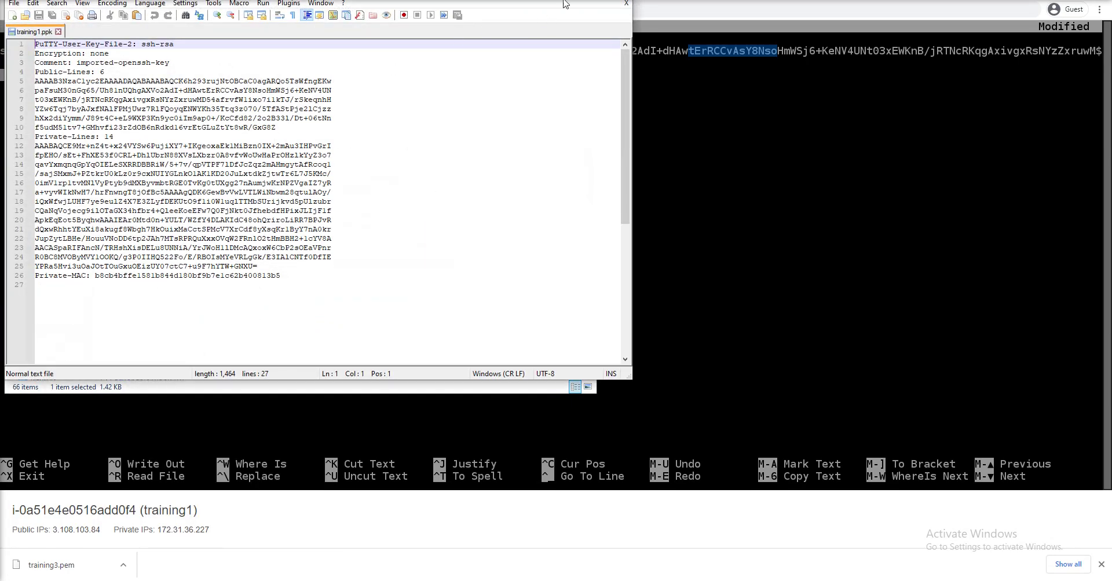
Examine the Public-Lines and Private-Lines blocks of training1.ppk.
drag(45, 73, 99, 73)
click(53, 137)
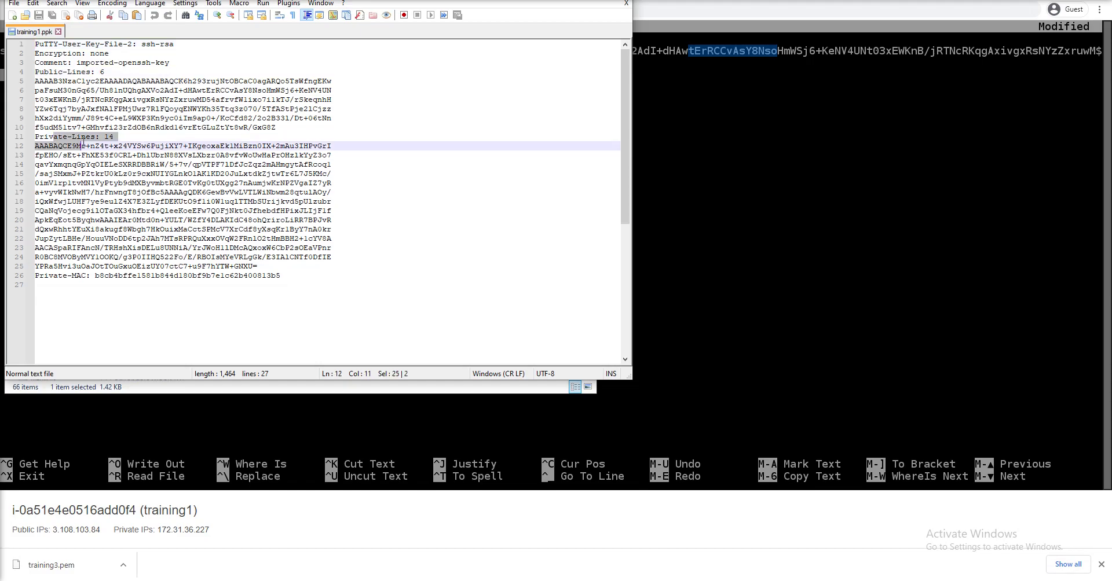
double_click(84, 137)
click(128, 81)
click(132, 91)
click(140, 99)
click(143, 109)
click(145, 118)
click(146, 127)
drag(90, 62, 106, 71)
click(62, 90)
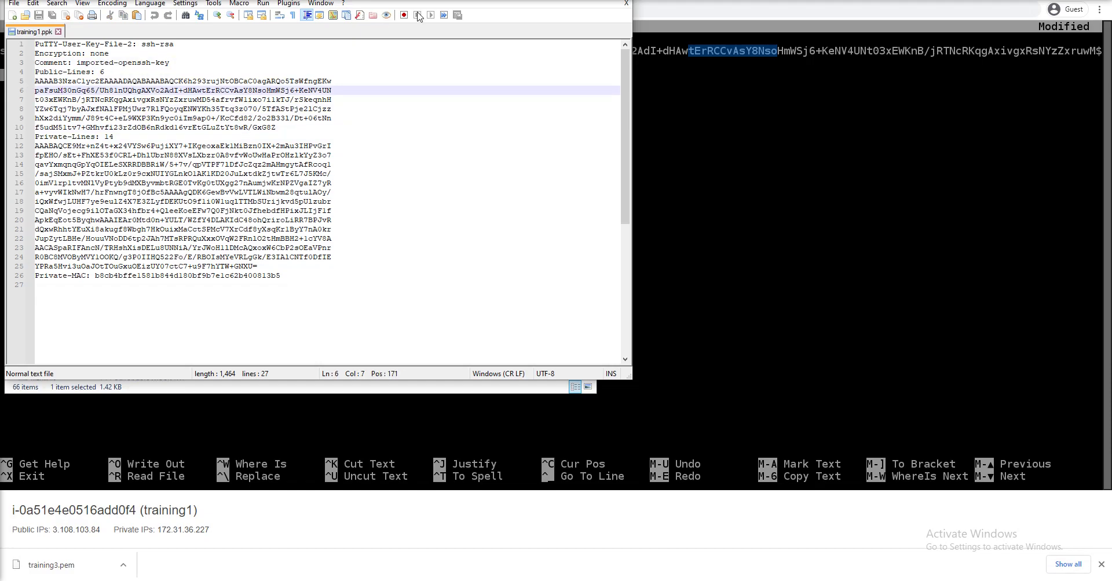
Return to authorized_keys in the browser terminal and inspect the start and end of the ssh-rsa key against training1.ppk.
click(566, 0)
click(536, 40)
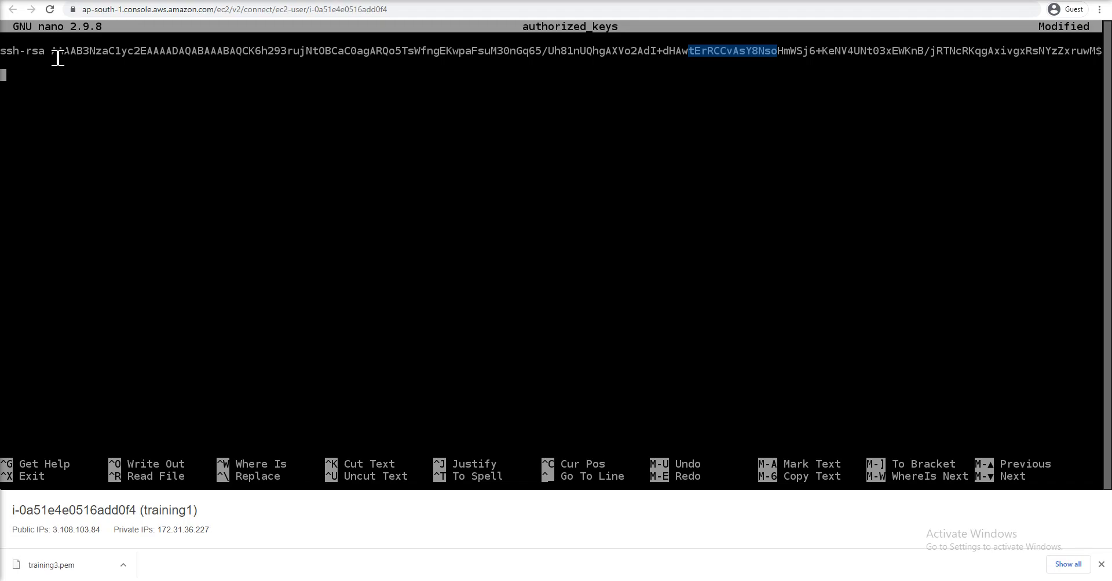
drag(51, 55, 107, 56)
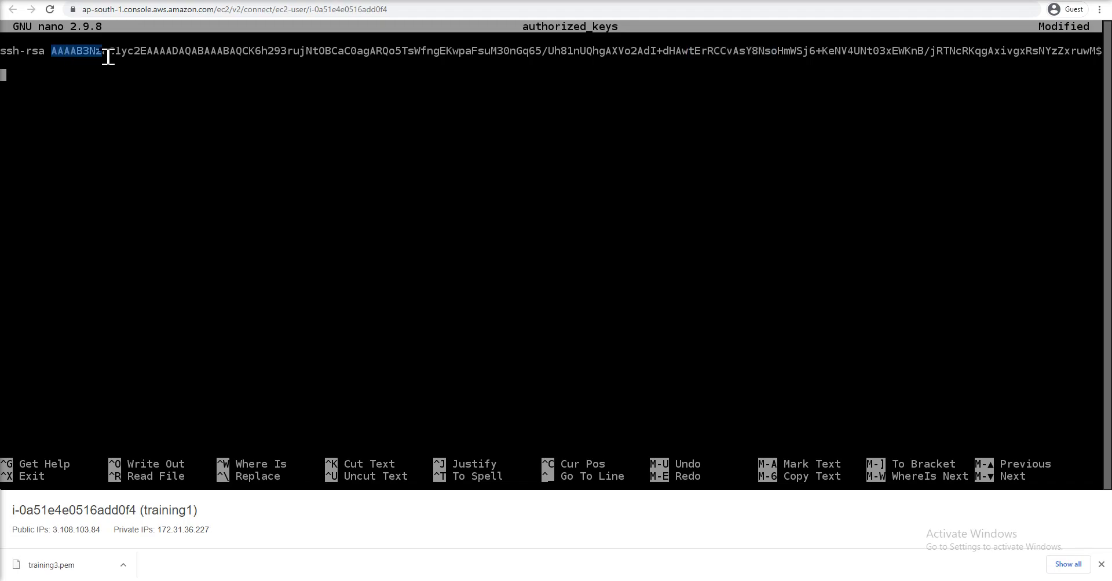
key(Up)
key(End)
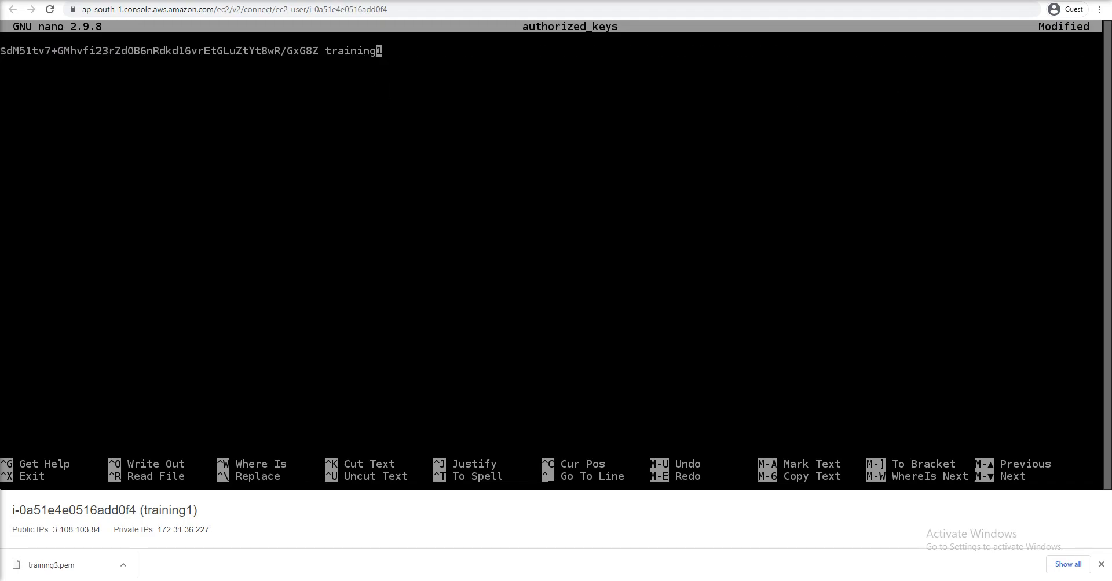
key(Left)
key(Left)
key(Left)
key(Left)
key(Left)
key(Left)
key(Left)
key(Left)
key(Left)
key(Left)
key(Left)
key(Left)
Switch back to training1.ppk in Notepad++ and examine its public key block from line 5 to line 10 in an enlarged window.
key(alt+Tab)
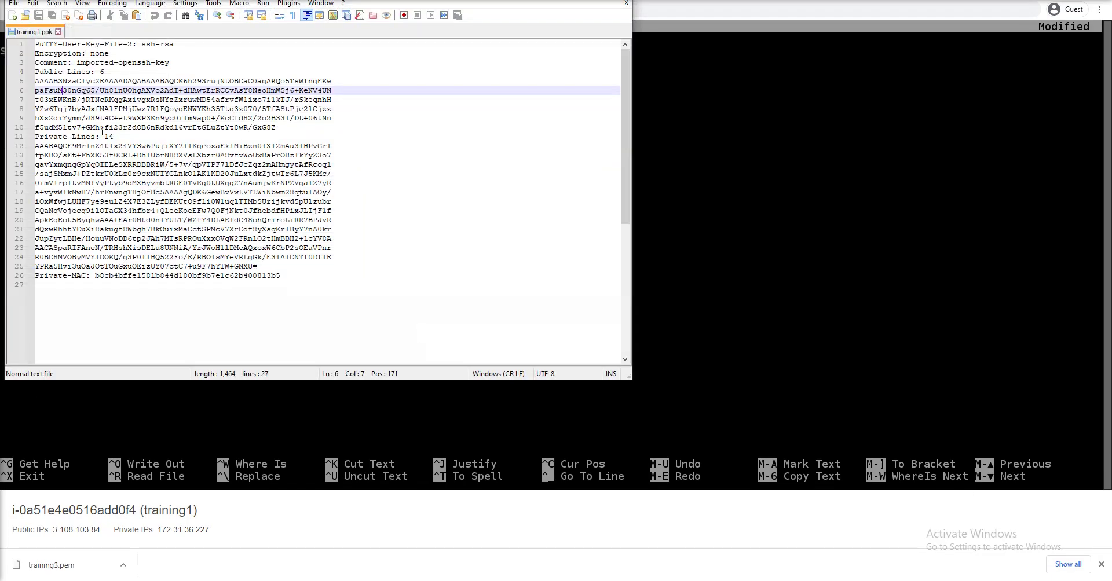
double_click(52, 82)
triple_click(52, 82)
click(334, 81)
key(shift+Home)
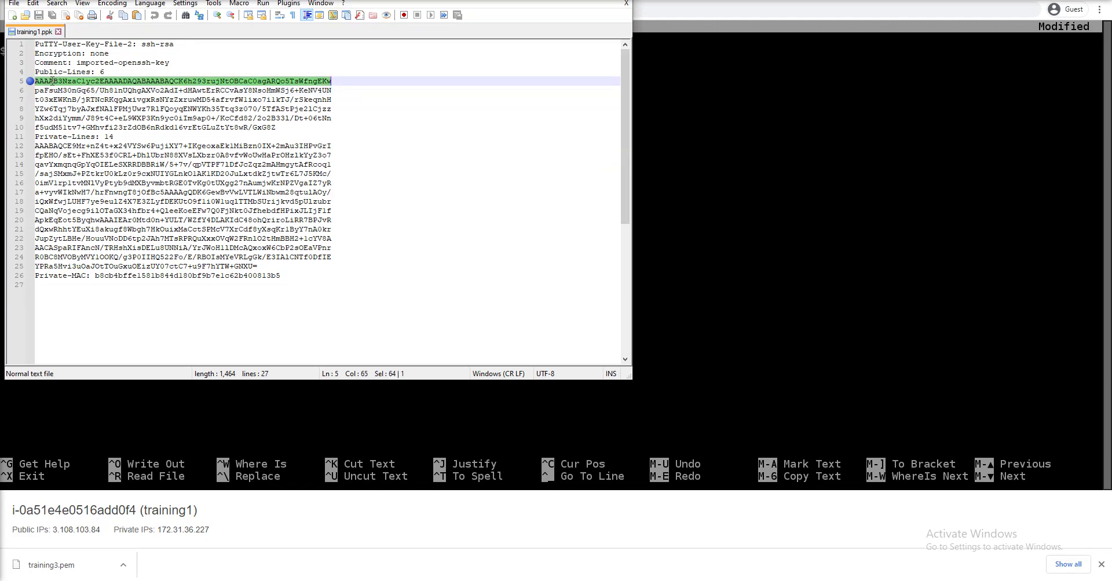
click(592, 0)
click(283, 126)
scroll(270, 172, up, 5)
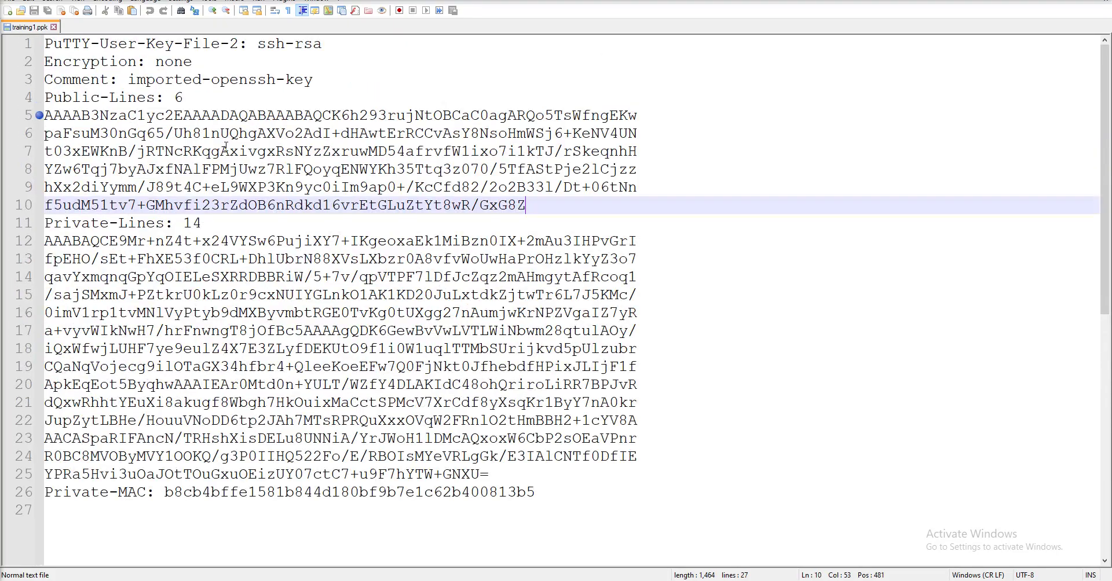
click(145, 97)
drag(81, 116, 44, 116)
drag(482, 209, 44, 116)
click(528, 206)
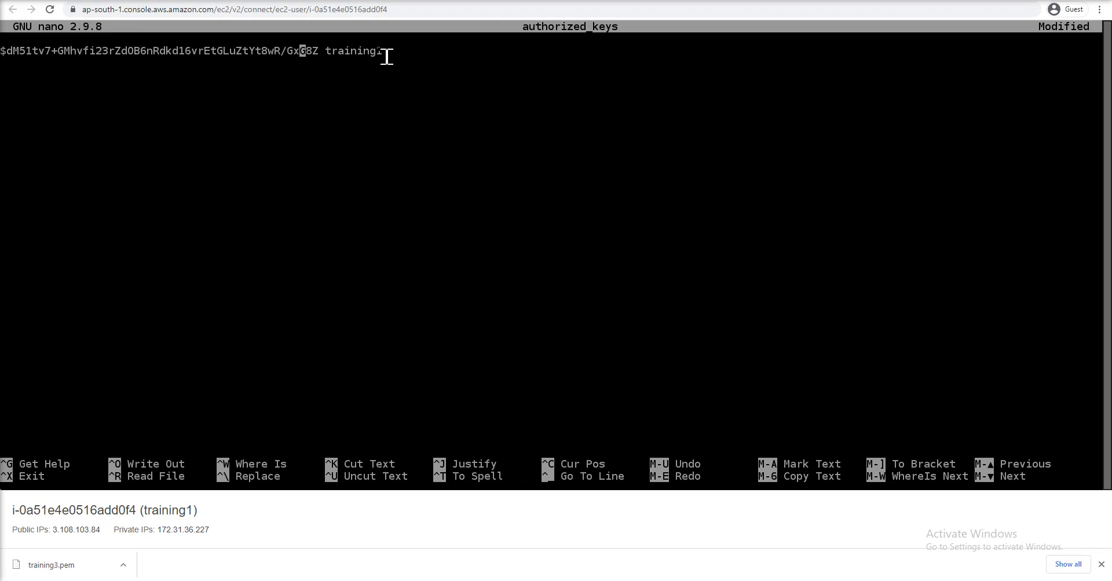
In the terminal, leave a blank line below the training1 key in authorized_keys and start a new entry with the prefix ssh-rsa.
key(Right)
key(Right)
key(Right)
key(Right)
key(Right)
key(Right)
key(Right)
key(Right)
key(Right)
key(Right)
key(Right)
key(Right)
key(Return)
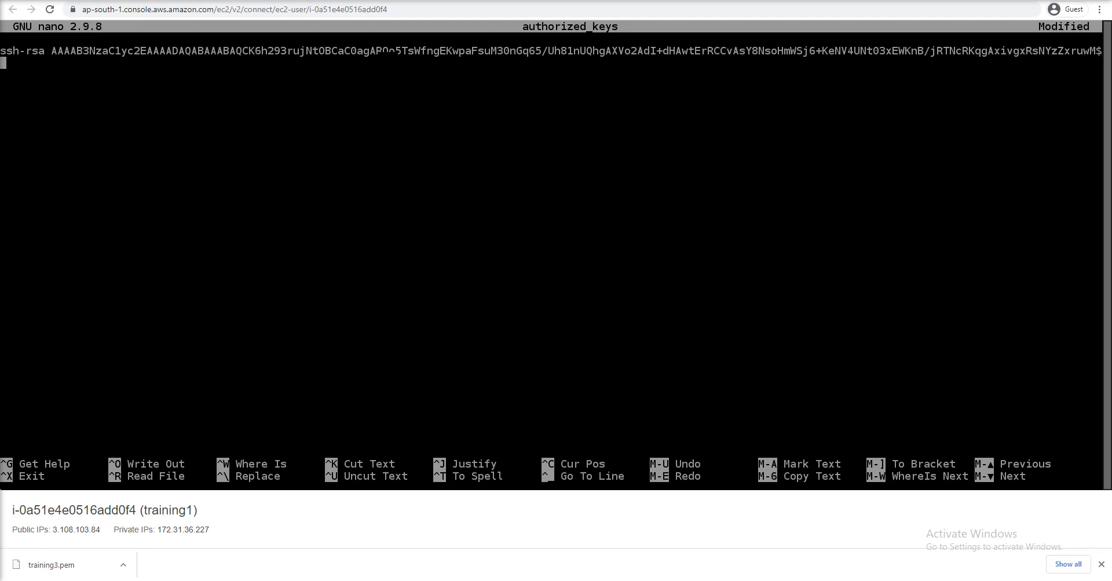
key(Return)
text(ssh)
key(BackSpace)
text(-rsa)
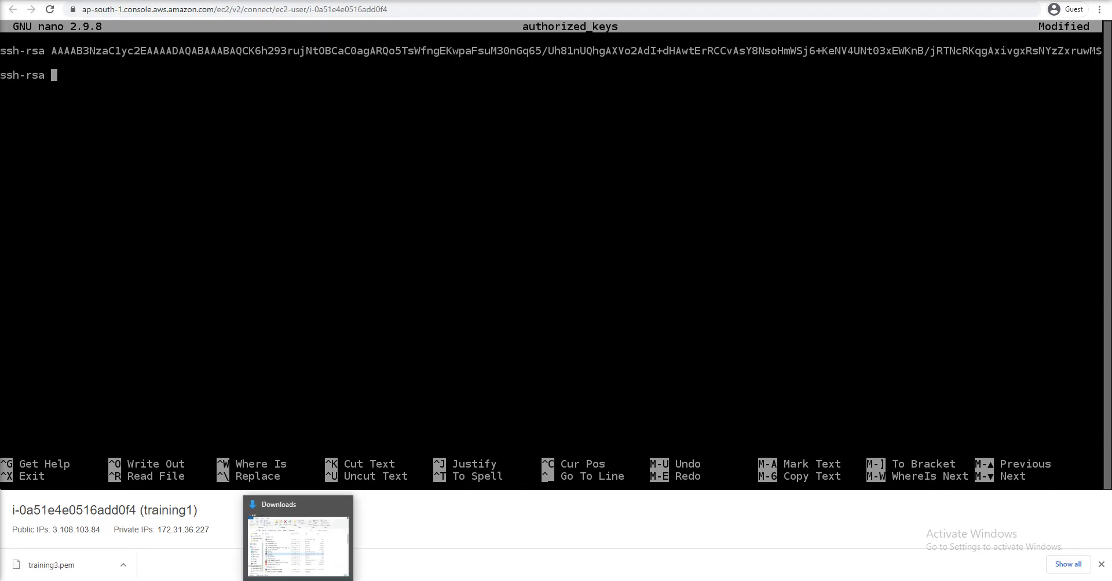
Open the training3 PuTTY private key file from Downloads in Notepad++ and copy its public key block, lines 5 to 10.
click(306, 563)
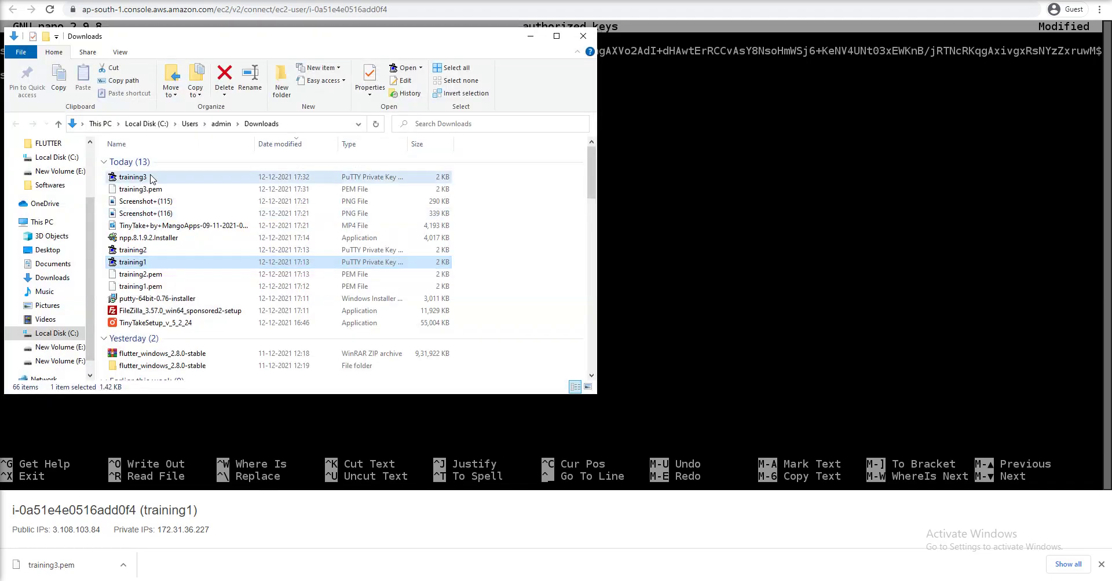
click(150, 178)
right_click(151, 178)
click(196, 236)
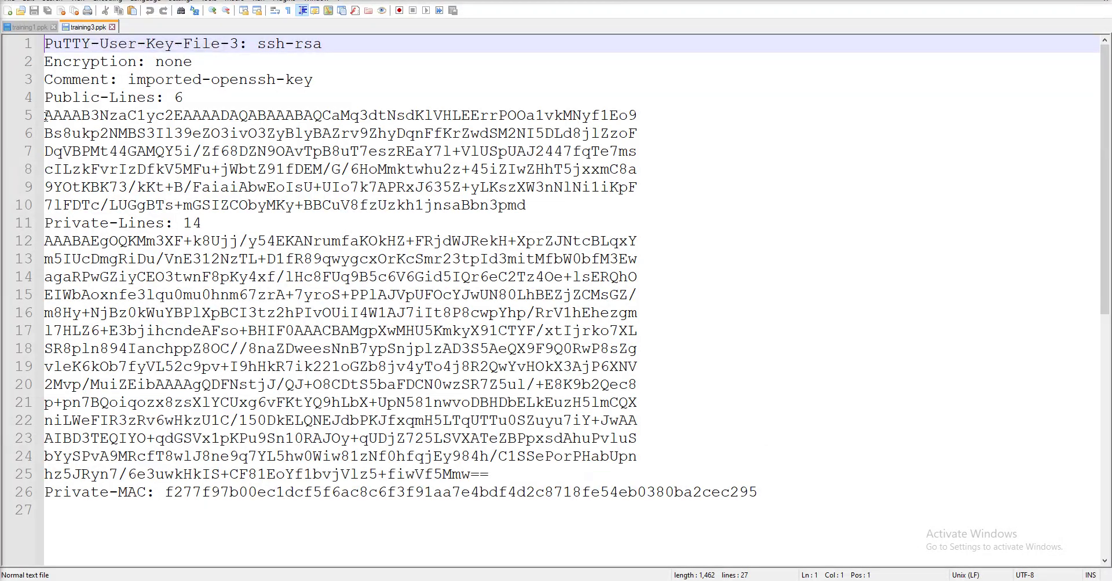
drag(44, 115, 533, 203)
key(ctrl+c)
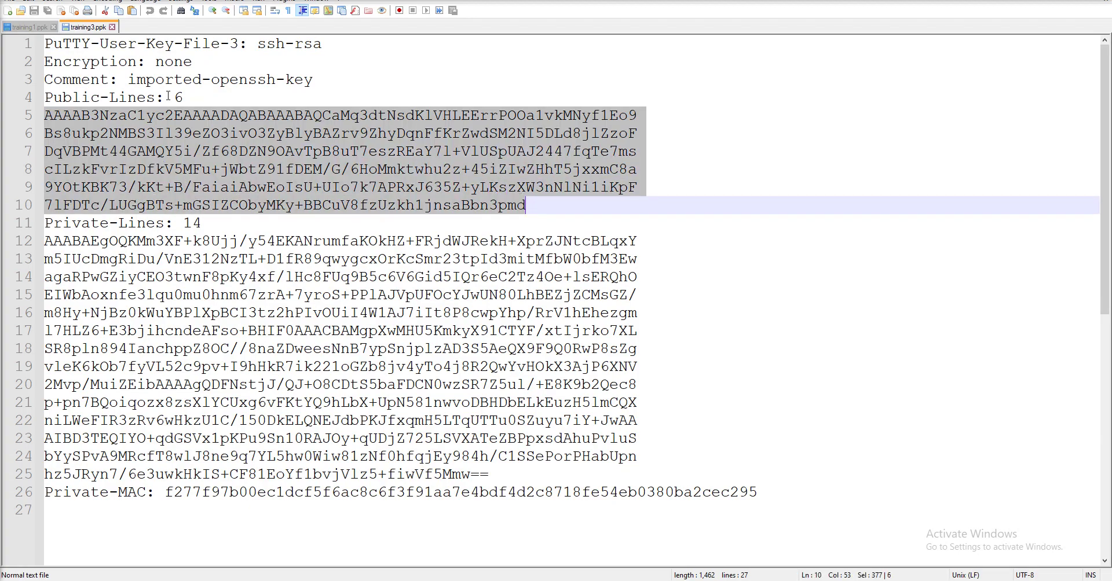
Create a new blank Notepad++ document and paste the copied training3 public key into it.
key(alt+Tab)
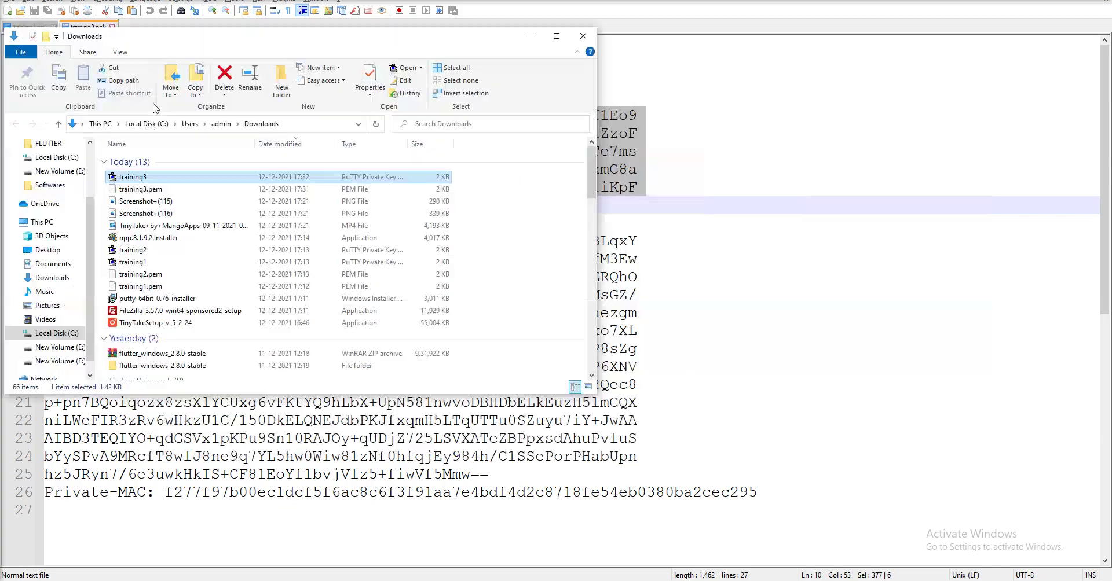
key(alt+Tab)
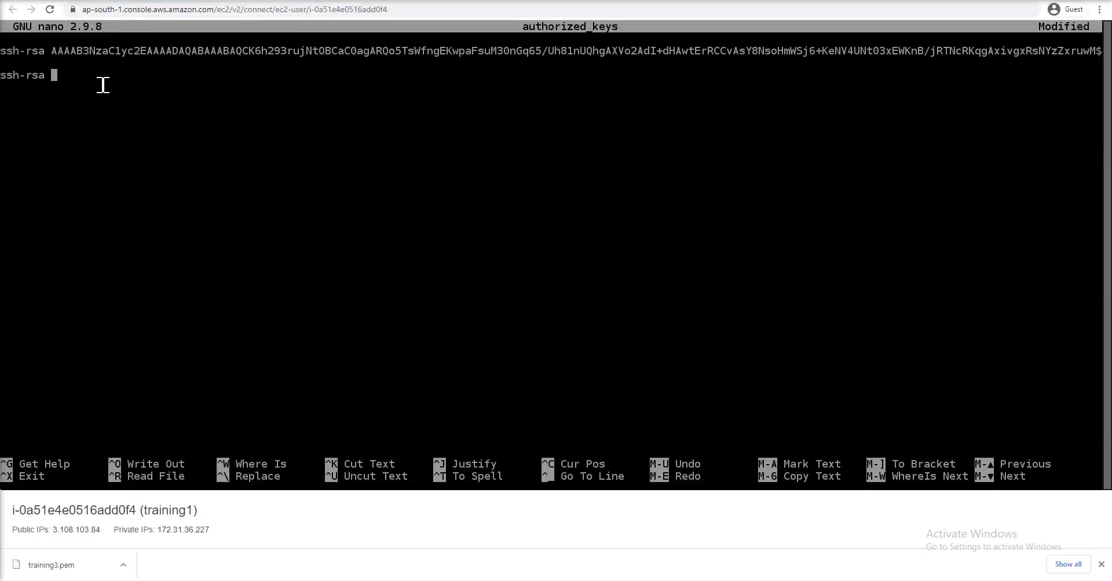
key(alt+Tab)
key(Tab)
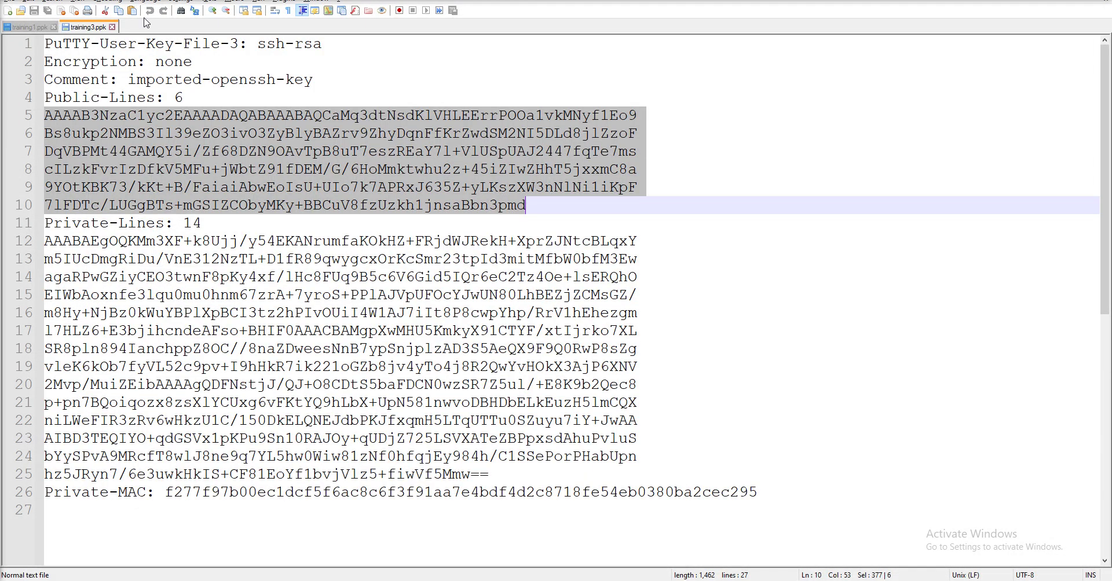
double_click(139, 27)
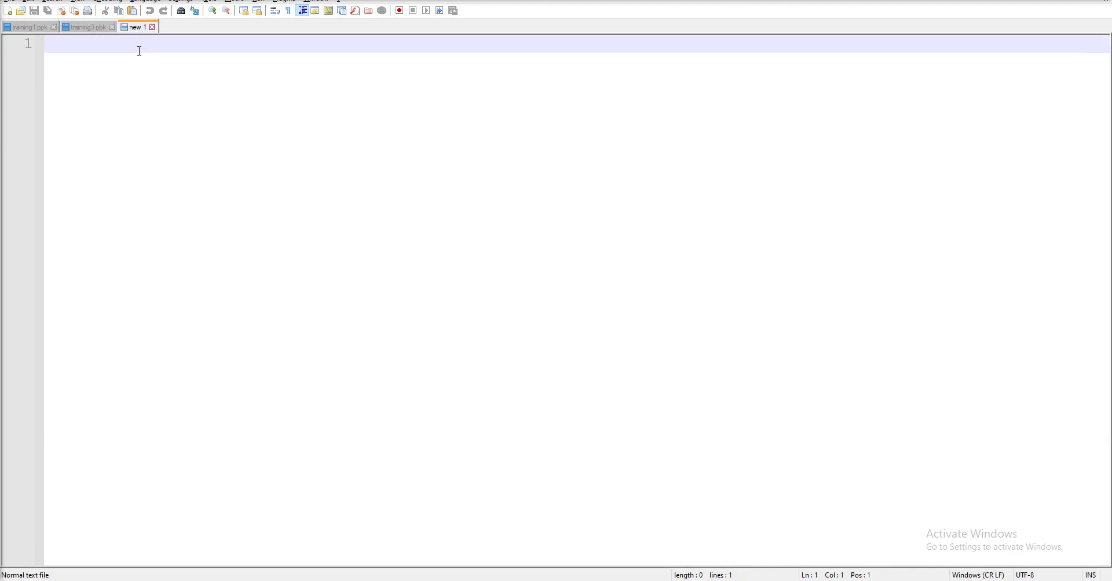
key(ctrl+v)
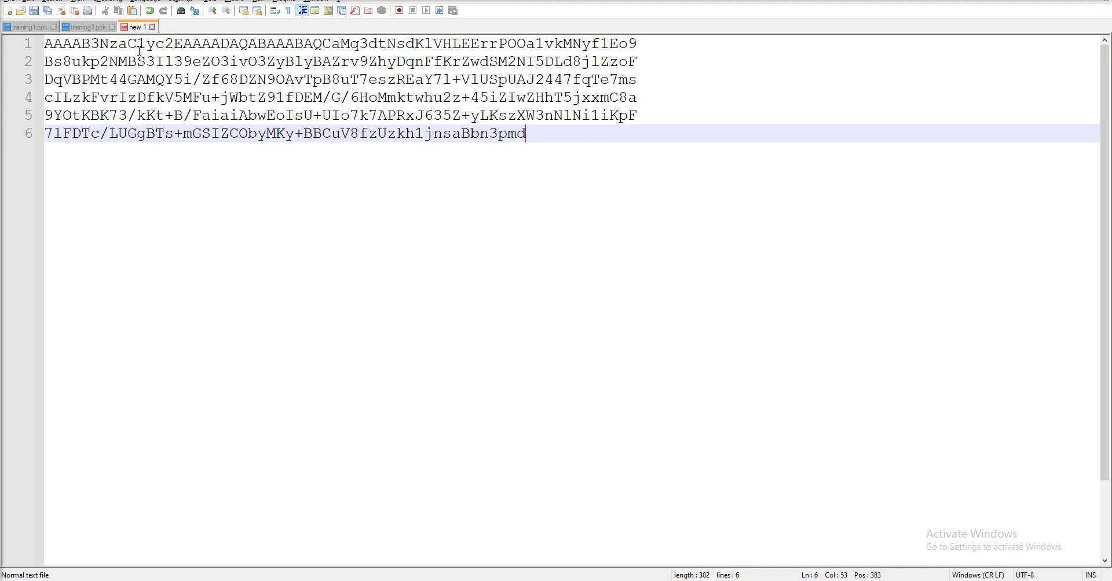
Compare the pasted key with the single-line format in authorized_keys, and join its second line directly onto the first without a space.
click(47, 61)
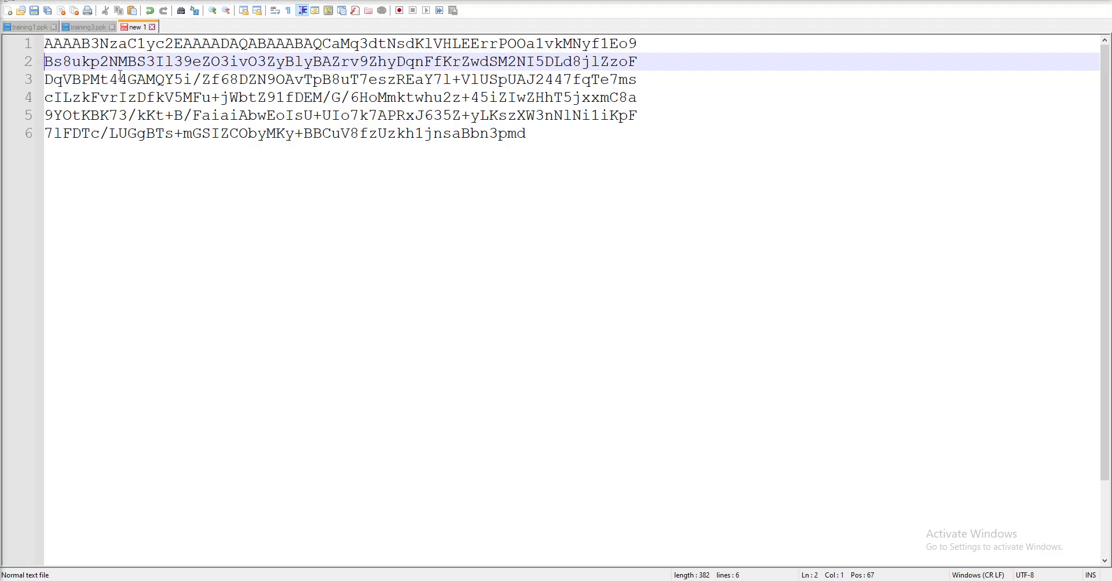
key(alt+Tab)
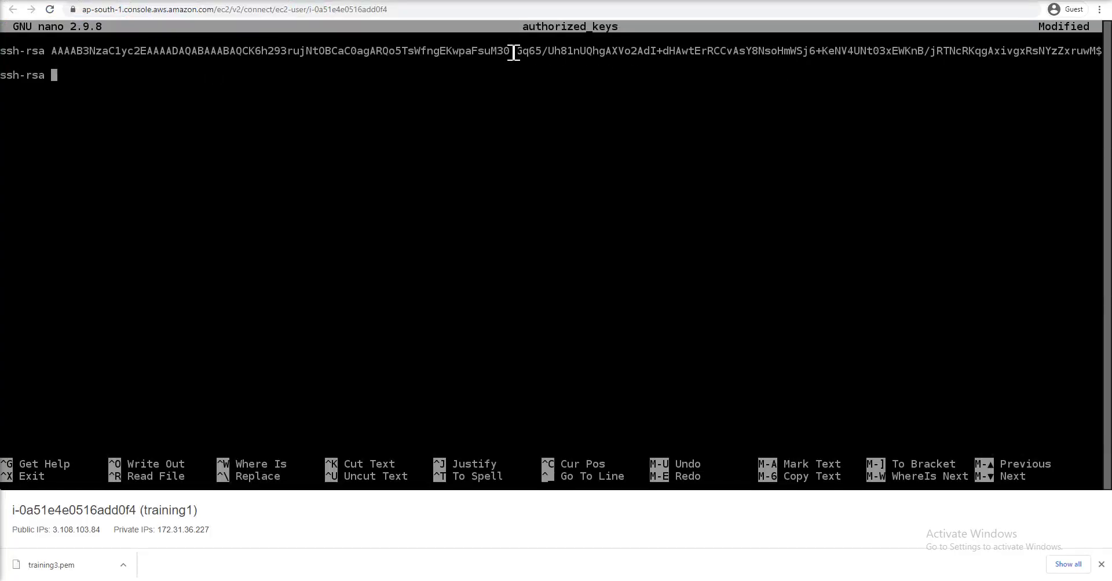
key(alt+Tab)
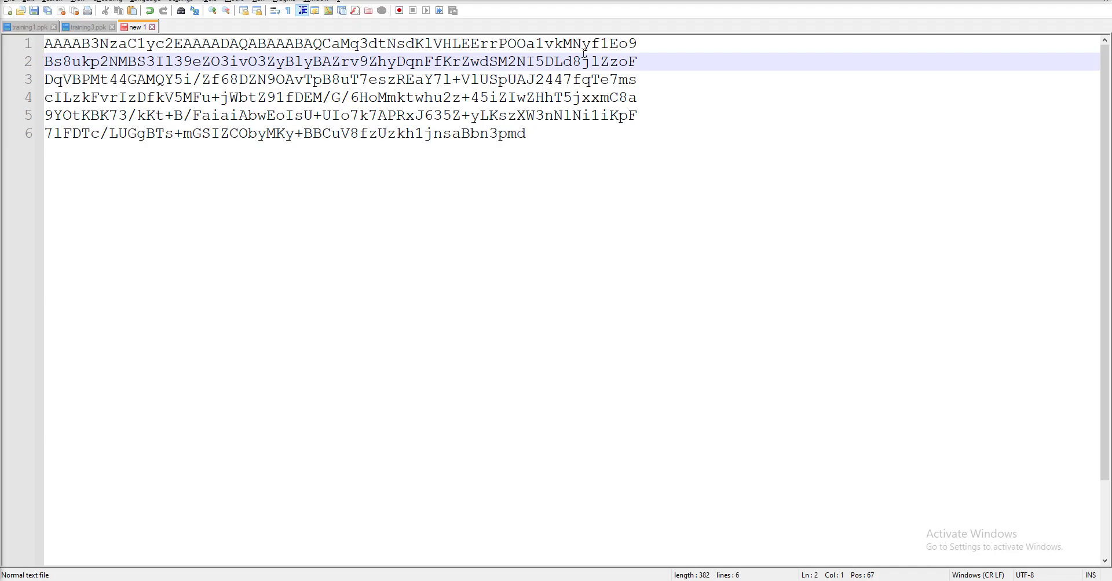
drag(619, 43, 635, 43)
click(636, 43)
click(49, 62)
key(BackSpace)
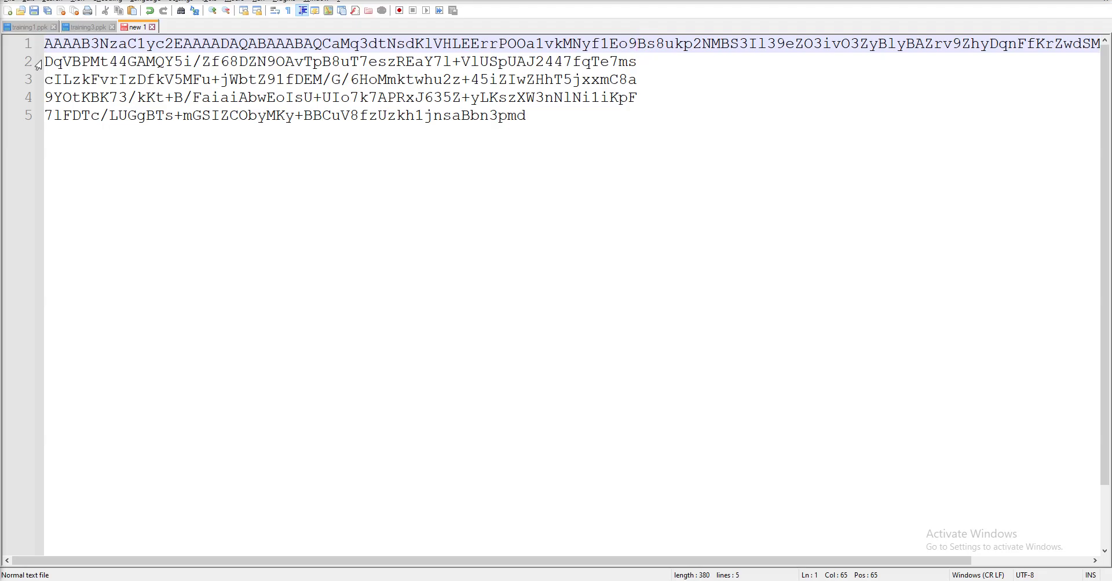
drag(504, 561, 622, 562)
scroll(725, 228, right, 4)
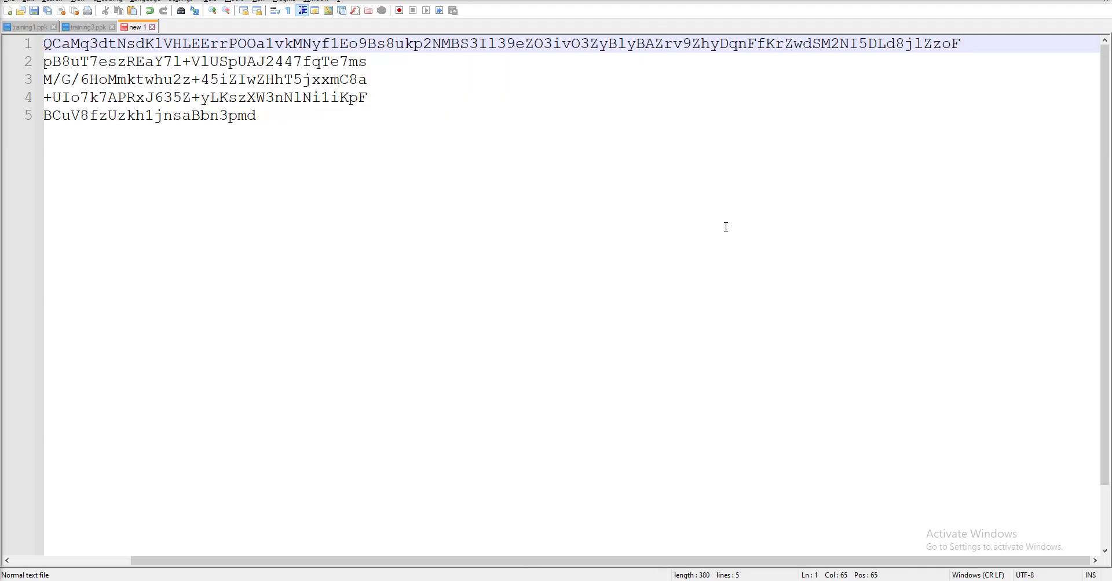
drag(764, 45, 788, 45)
scroll(417, 216, left, 4)
scroll(6, 95, left, 1)
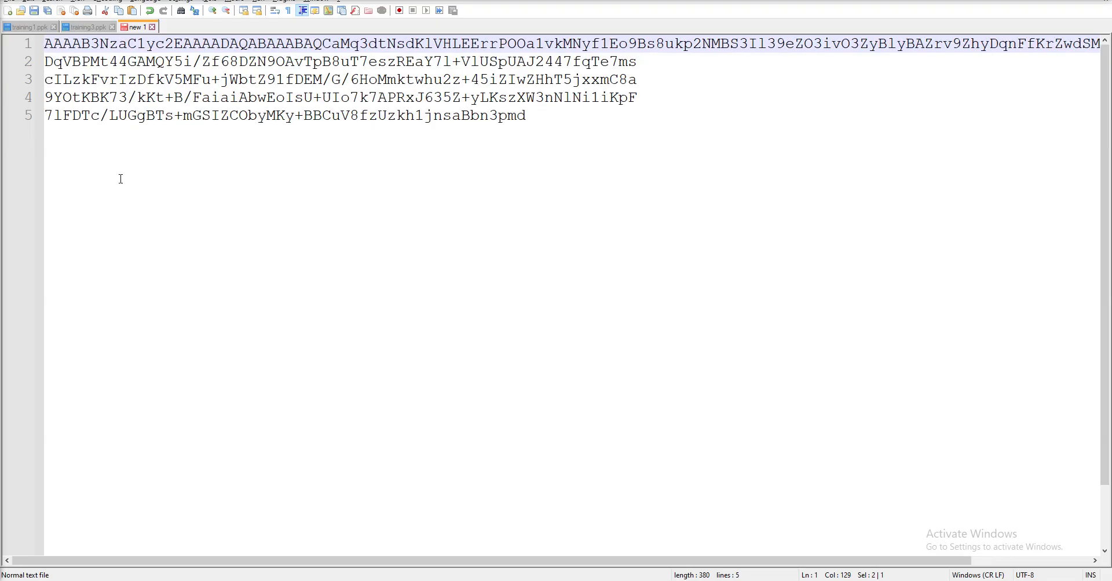
click(55, 66)
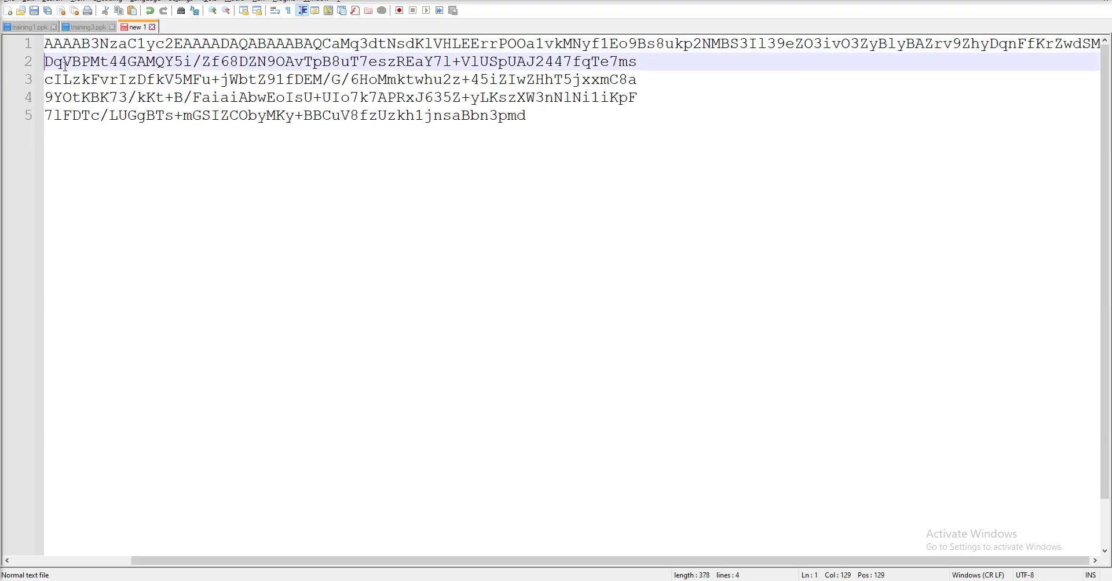
key(BackSpace)
scroll(797, 97, right, 10)
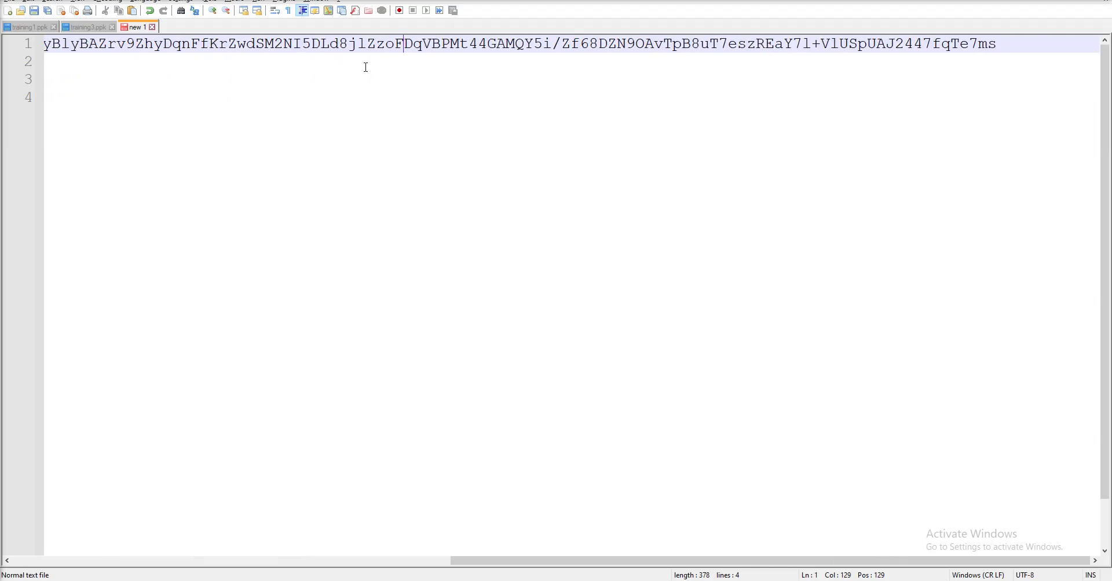
Join the key line beginning with cILzk onto the end of the first line and check the join.
scroll(340, 106, left, 2)
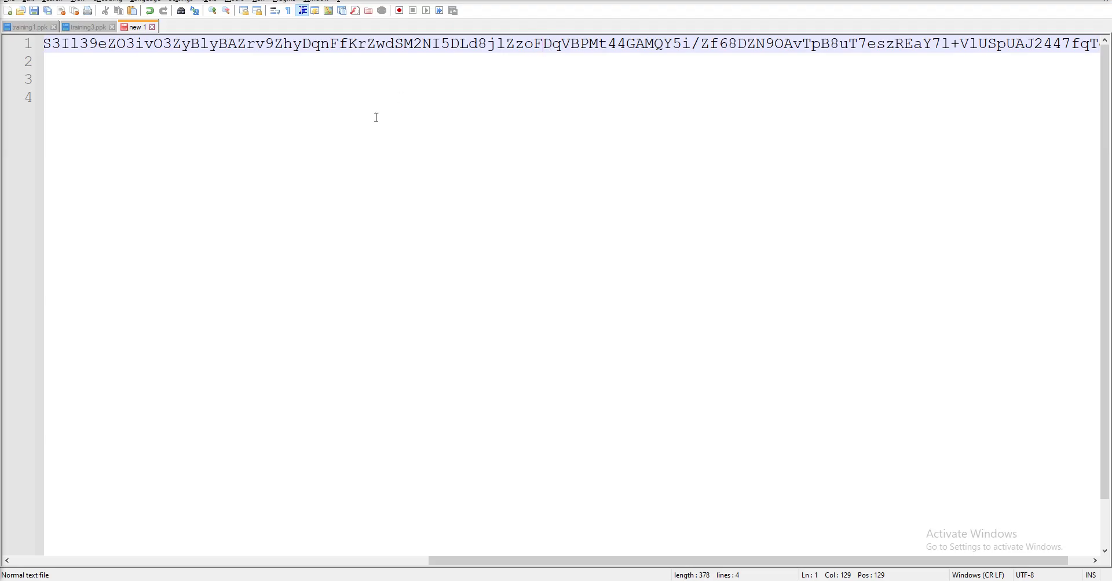
scroll(643, 66, down, 1)
scroll(245, 61, up, 1)
scroll(666, 69, down, 1)
scroll(189, 61, left, 6)
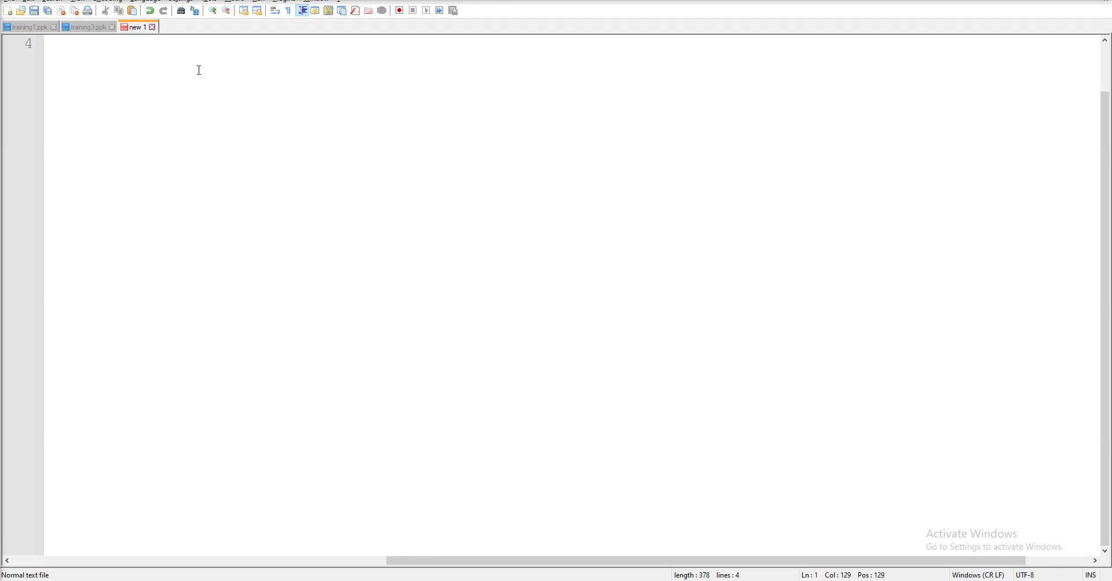
scroll(225, 104, left, 2)
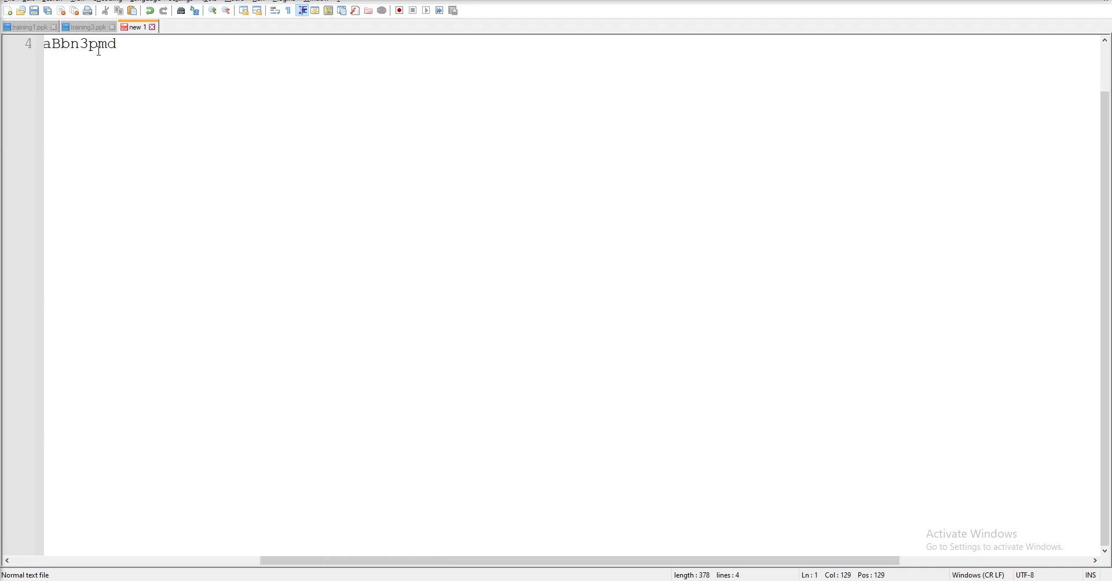
click(119, 44)
drag(494, 560, 110, 563)
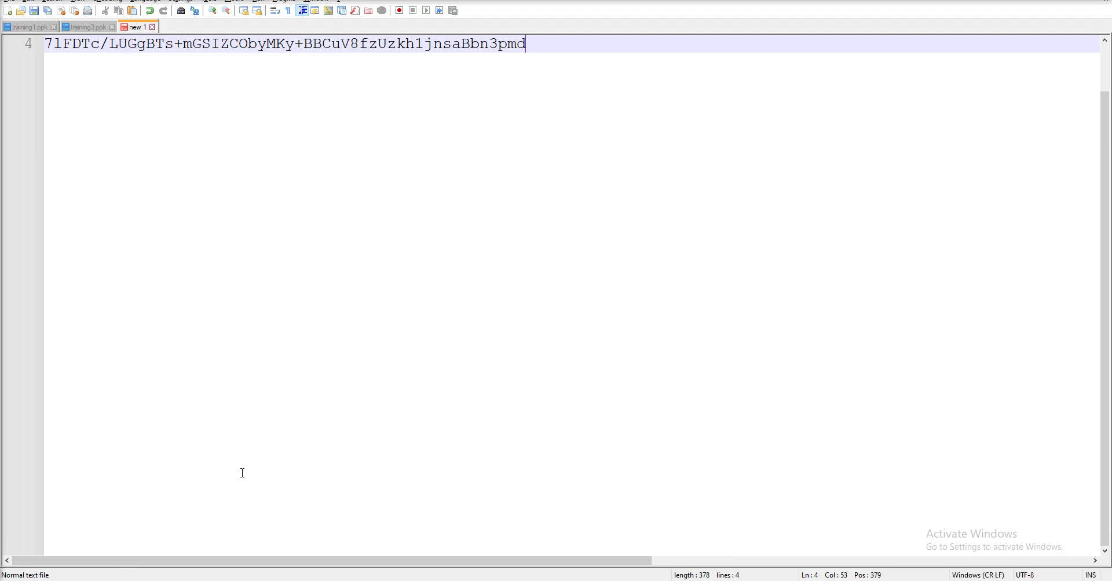
scroll(249, 463, up, 1)
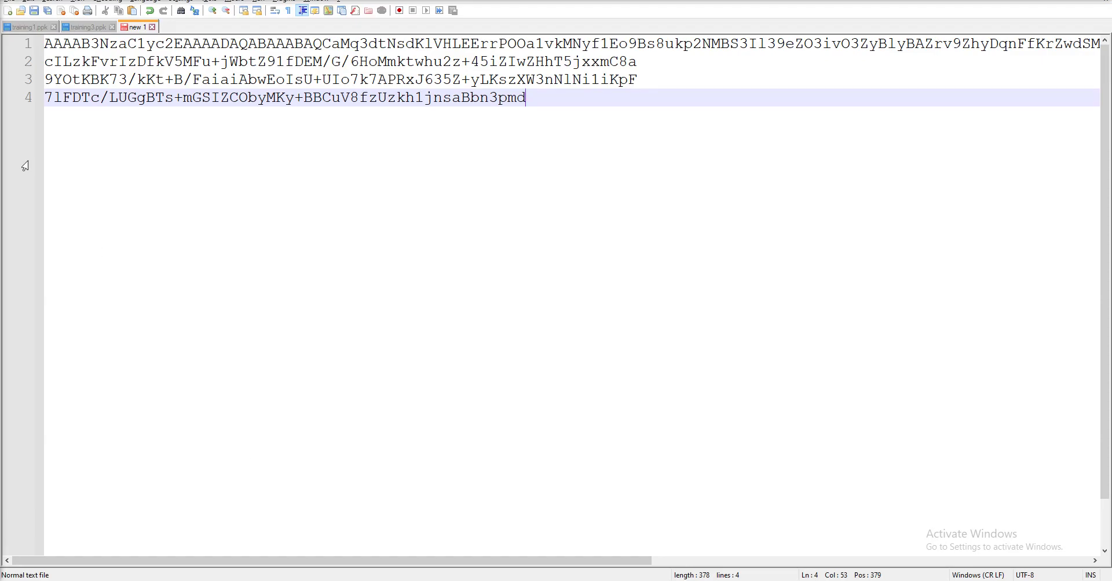
click(47, 63)
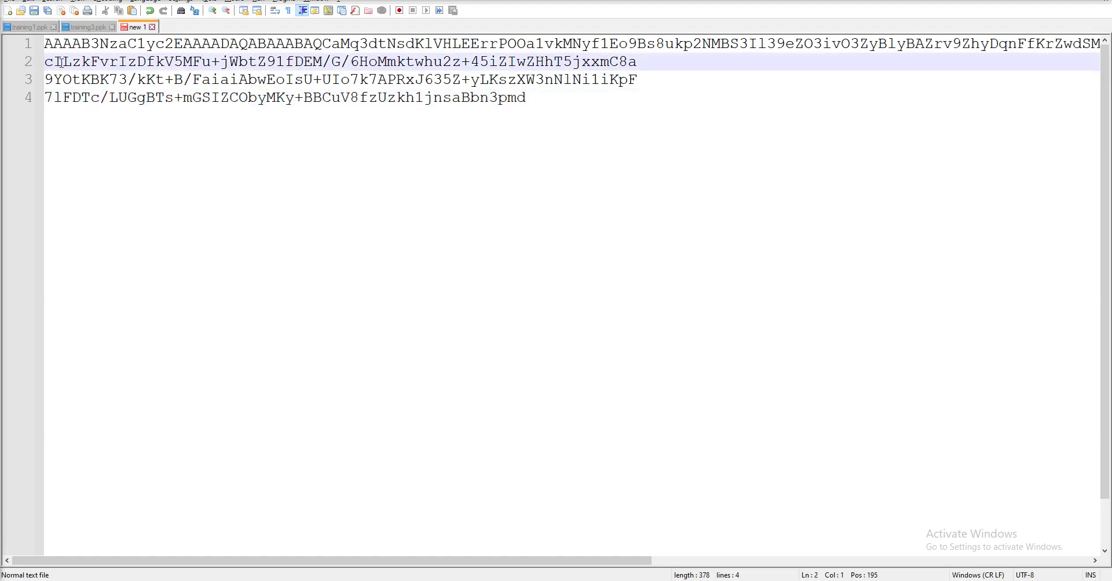
key(BackSpace)
scroll(124, 186, right, 10)
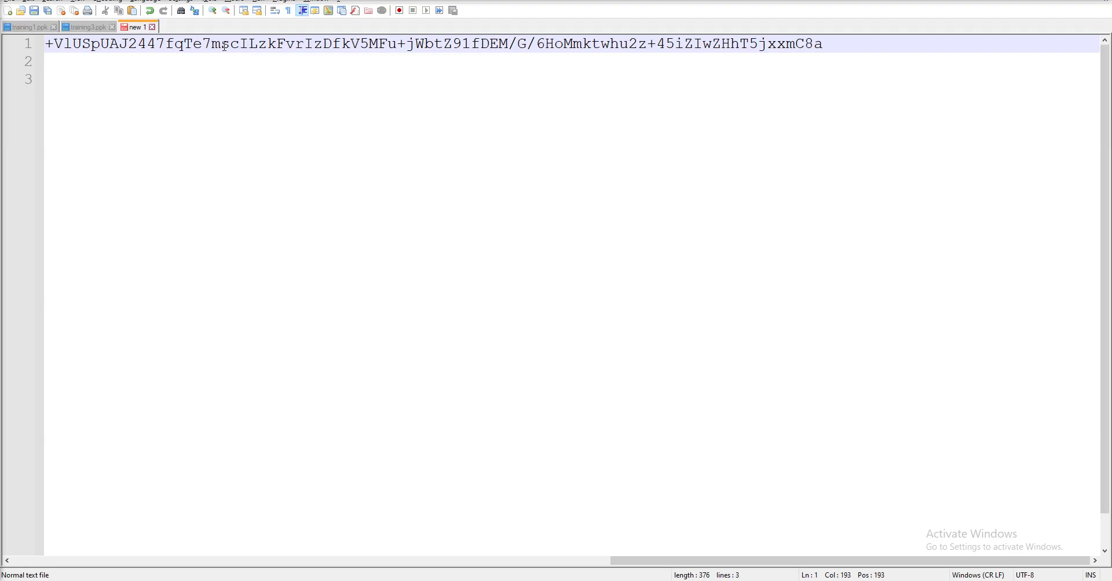
key(Return)
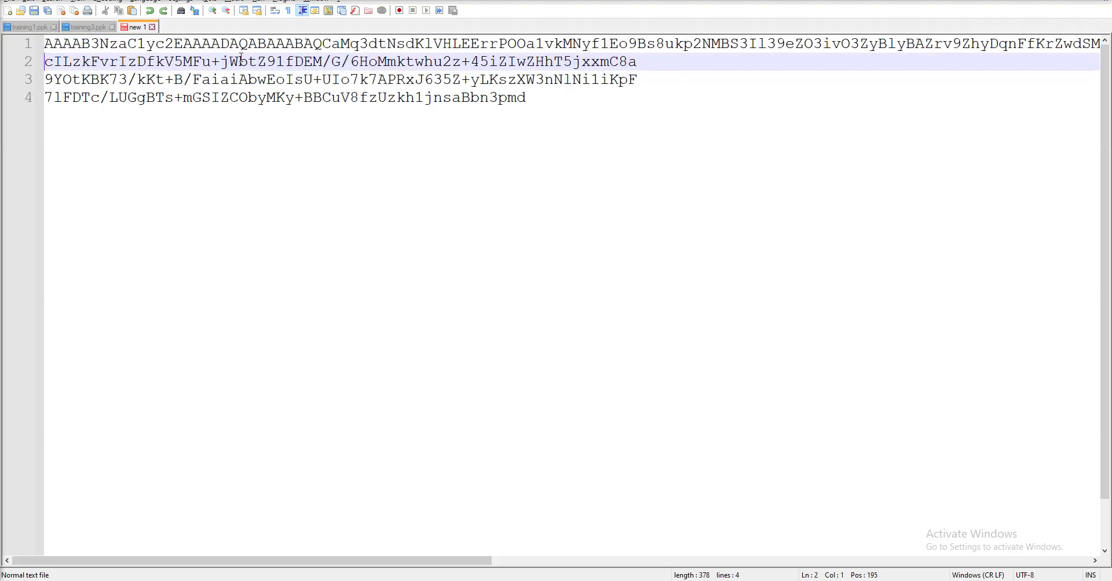
drag(376, 561, 263, 577)
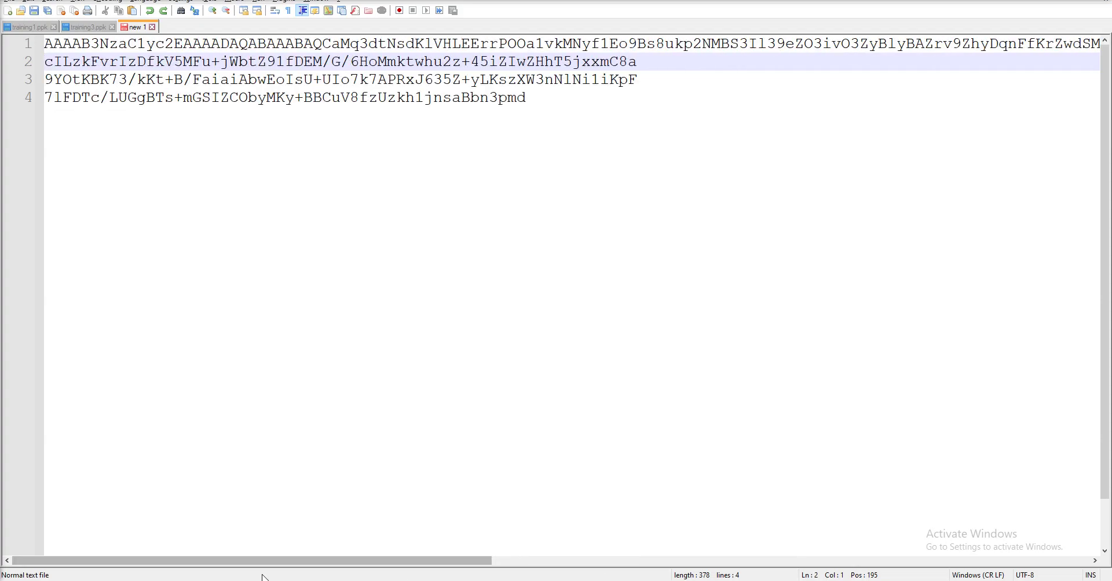
key(BackSpace)
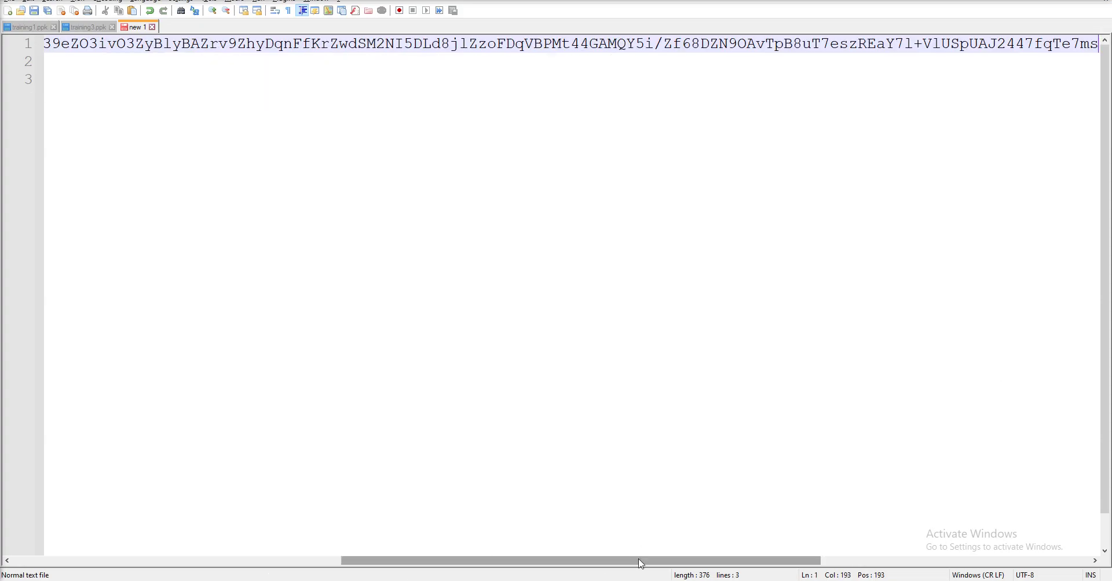
drag(640, 566, 945, 563)
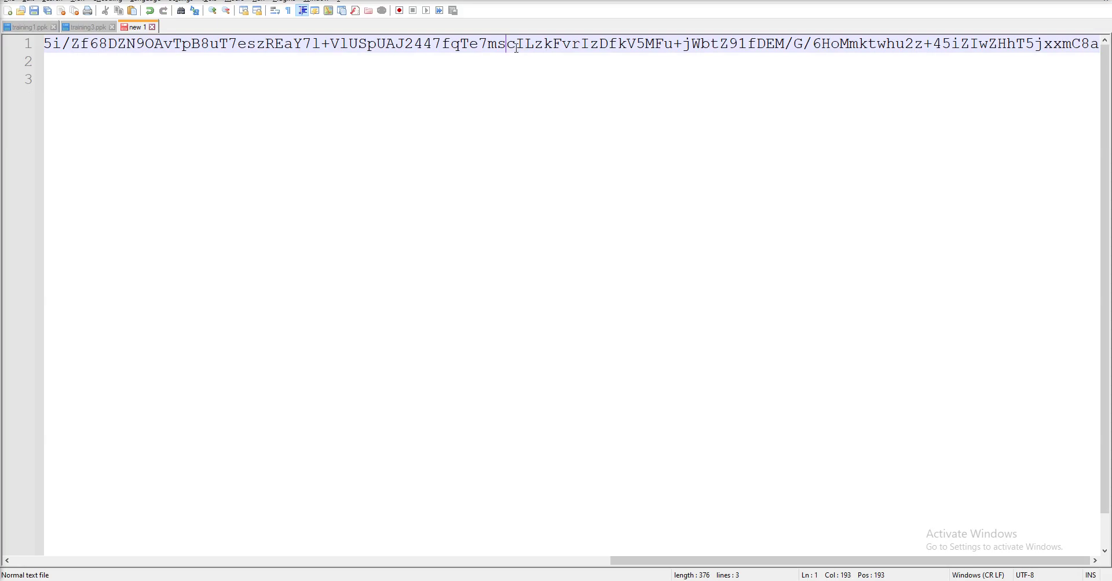
click(1078, 44)
key(Right)
key(Right)
key(Right)
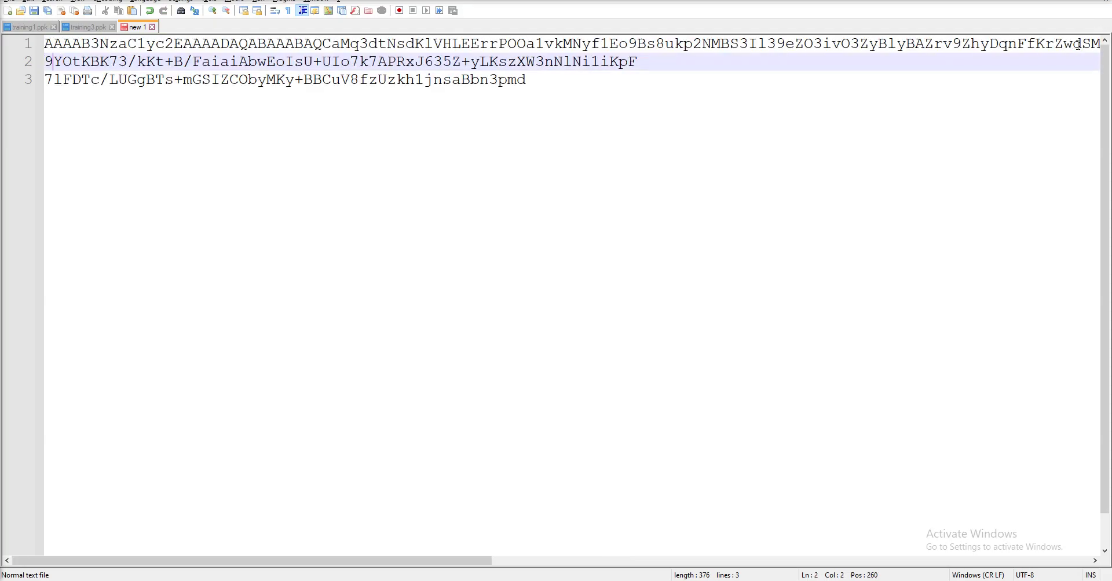
key(Left)
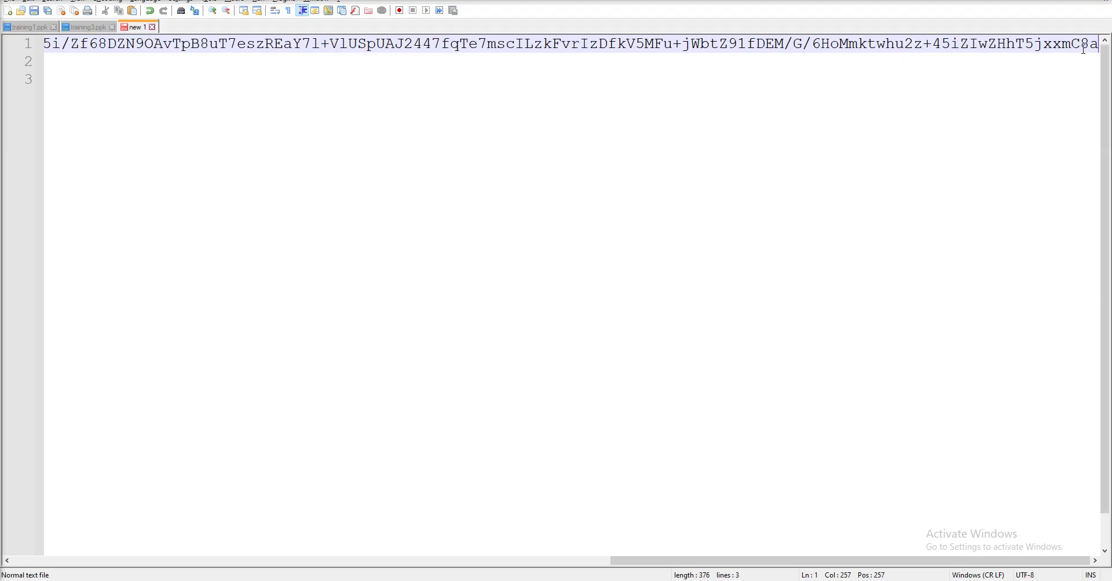
drag(645, 563, 87, 567)
click(47, 60)
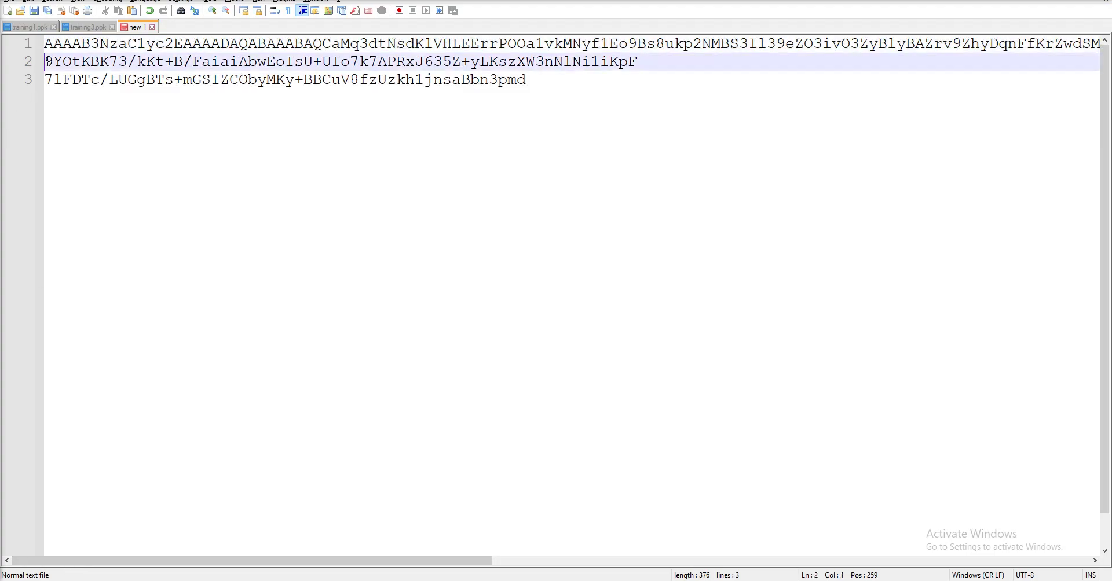
key(BackSpace)
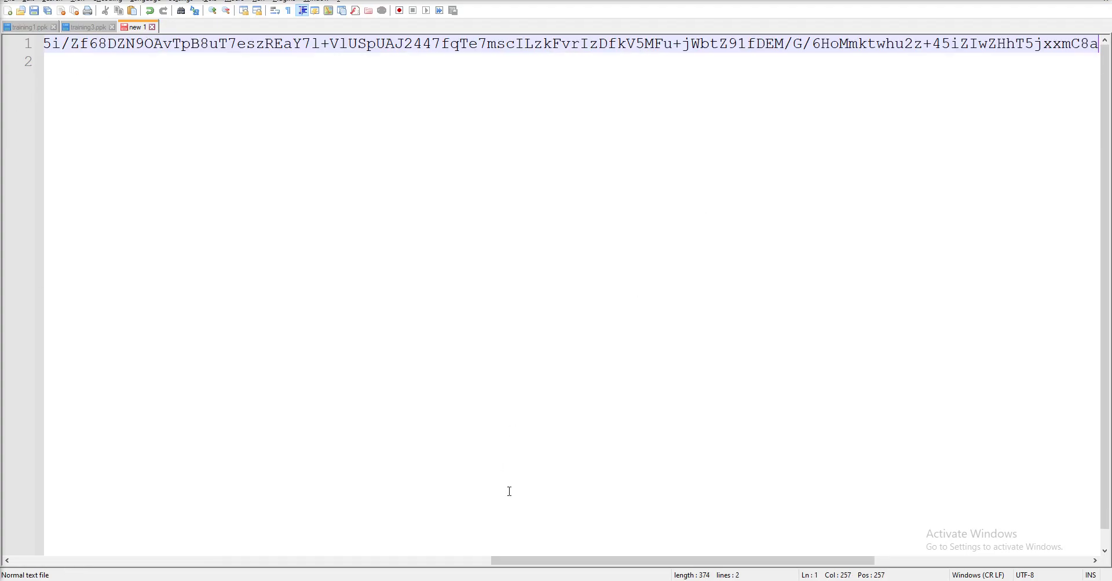
drag(628, 562, 840, 561)
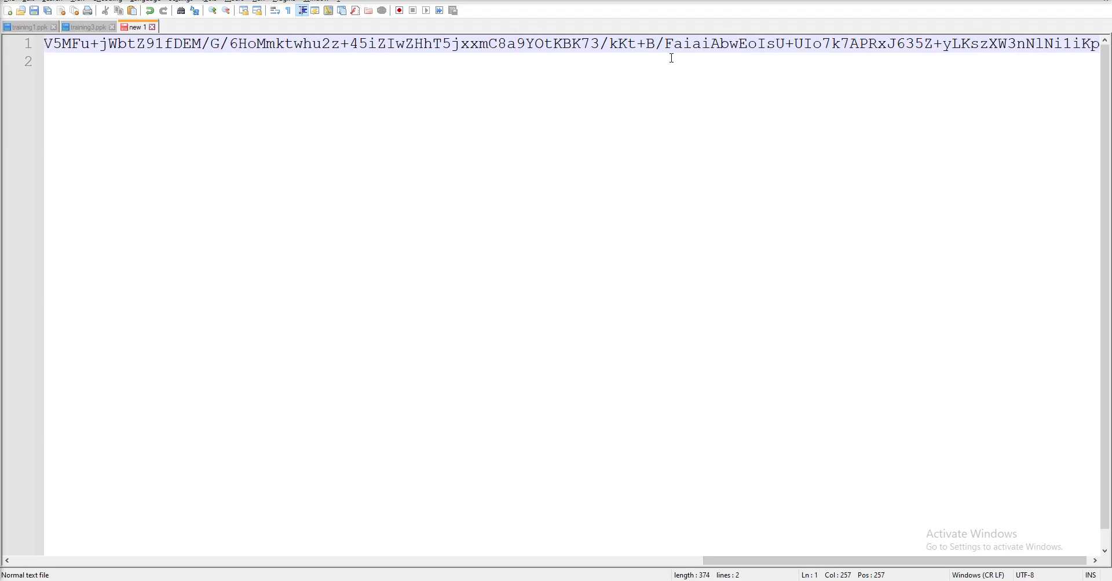
drag(492, 42, 534, 44)
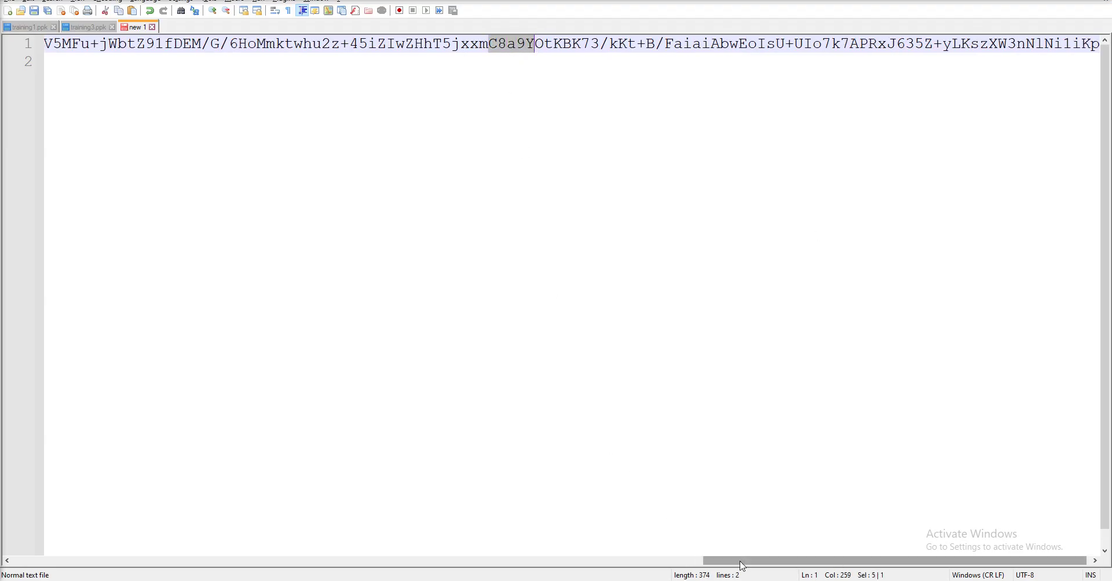
drag(744, 567, 110, 530)
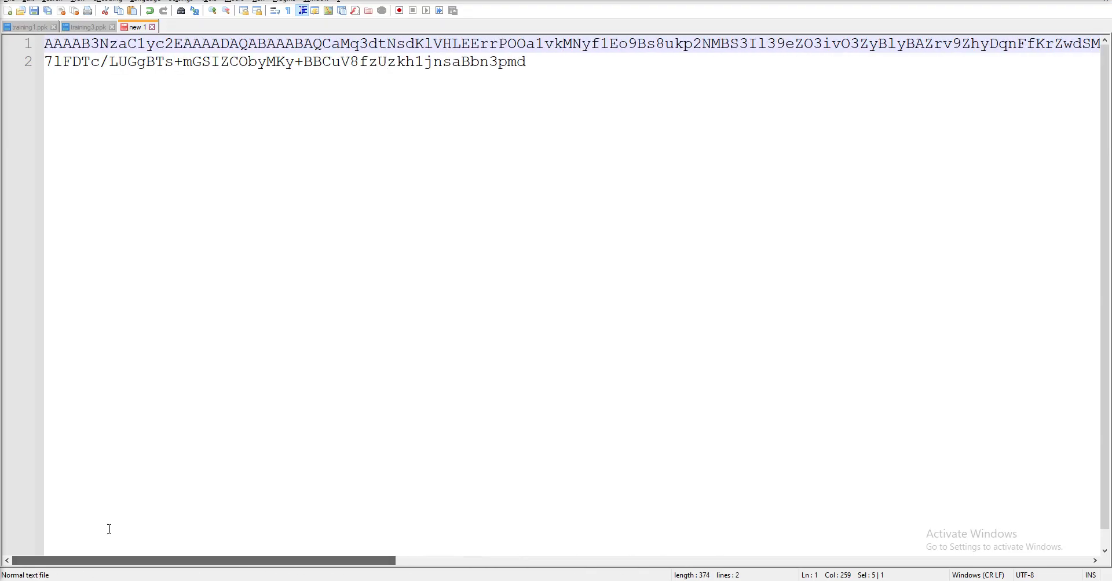
click(51, 61)
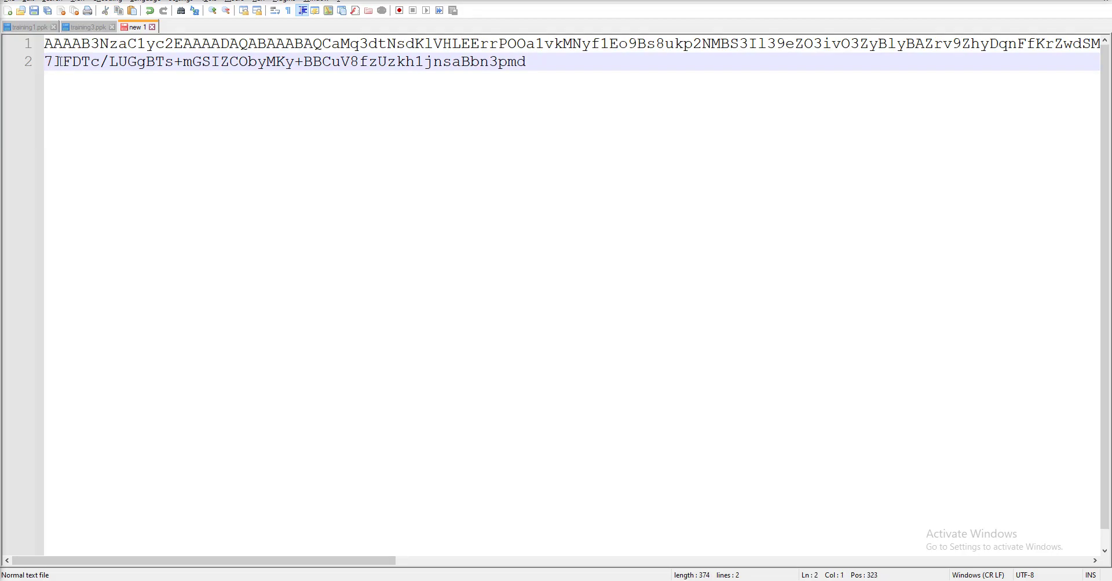
drag(338, 561, 1033, 561)
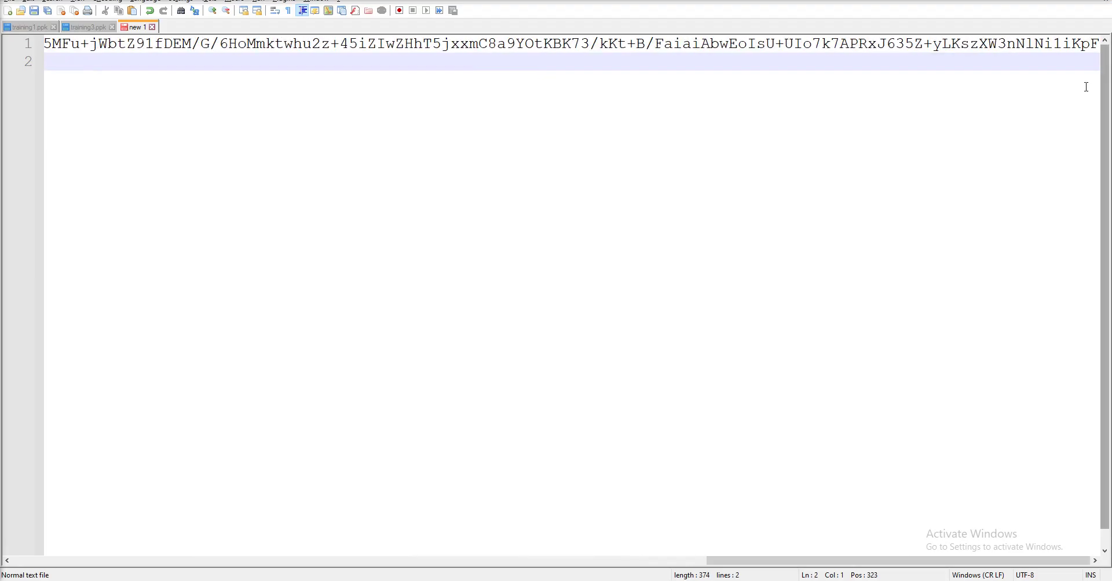
click(1085, 43)
key(Right)
key(Right)
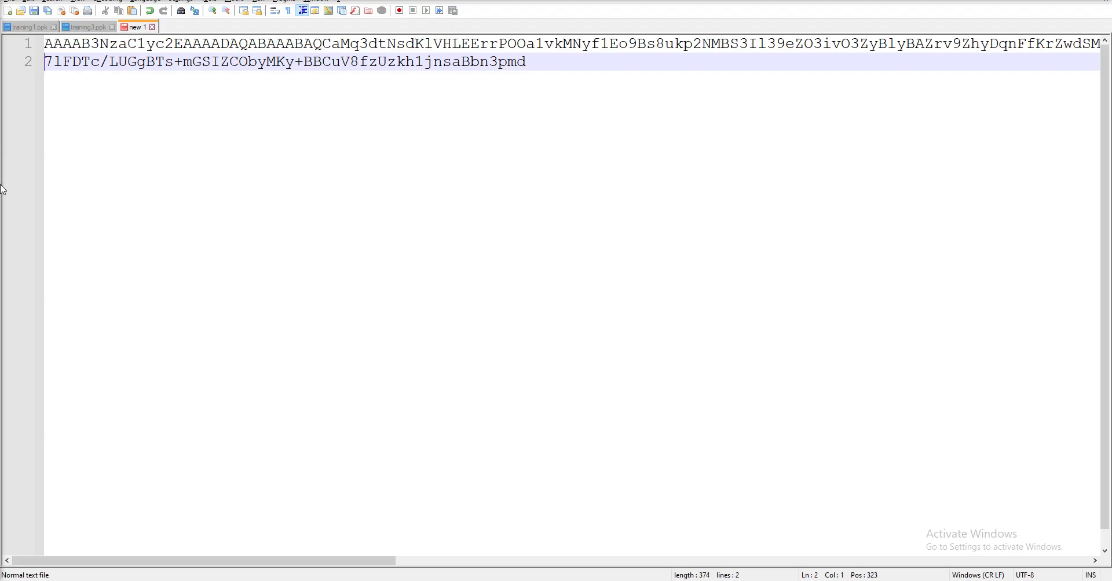
key(BackSpace)
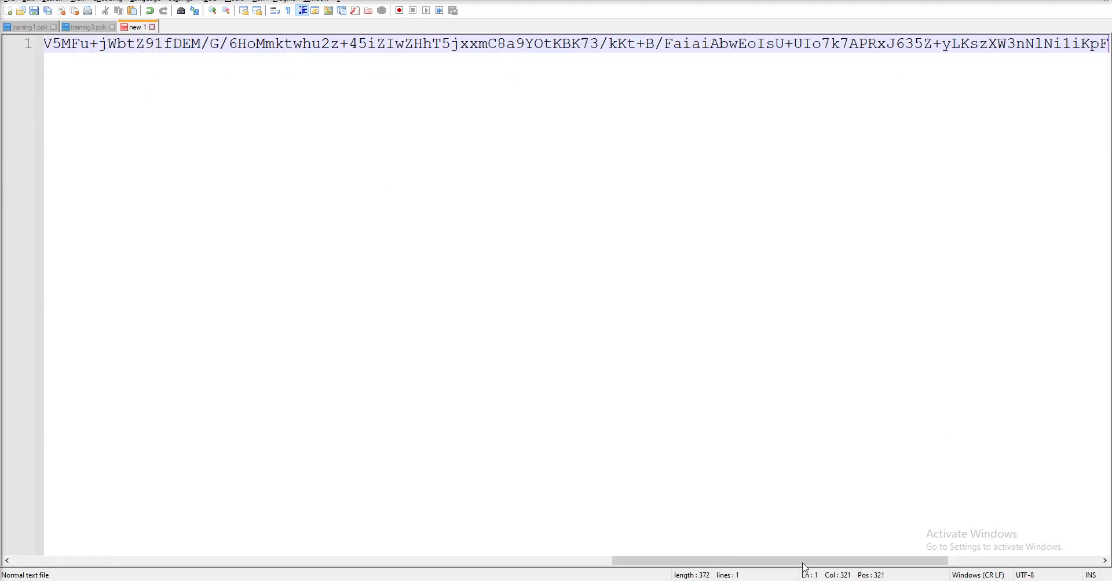
scroll(1005, 132, right, 5)
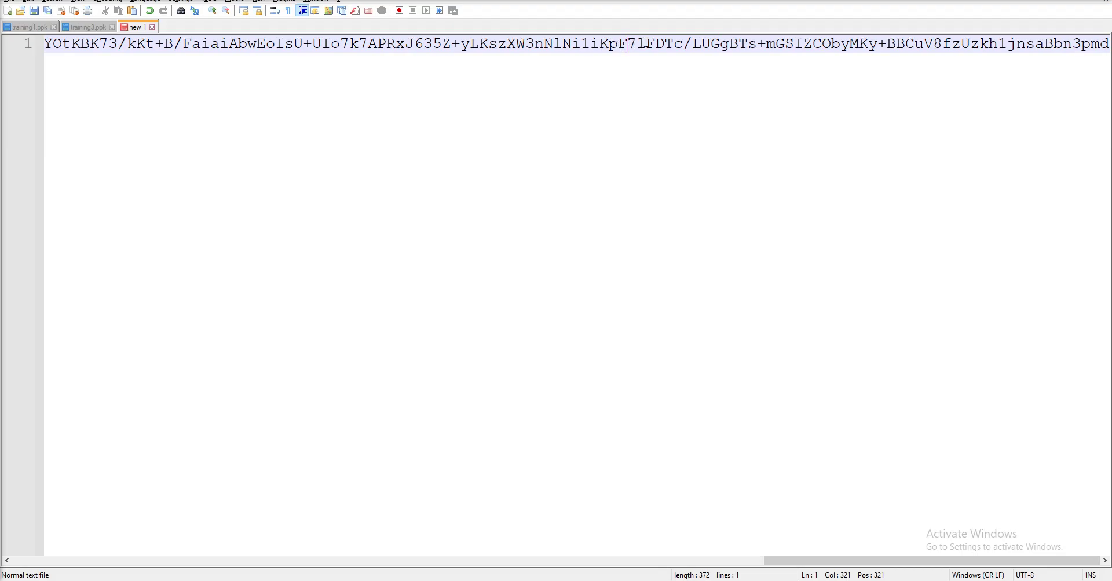
Select the entire single-line training3 public key in the new document.
drag(777, 564, 24, 563)
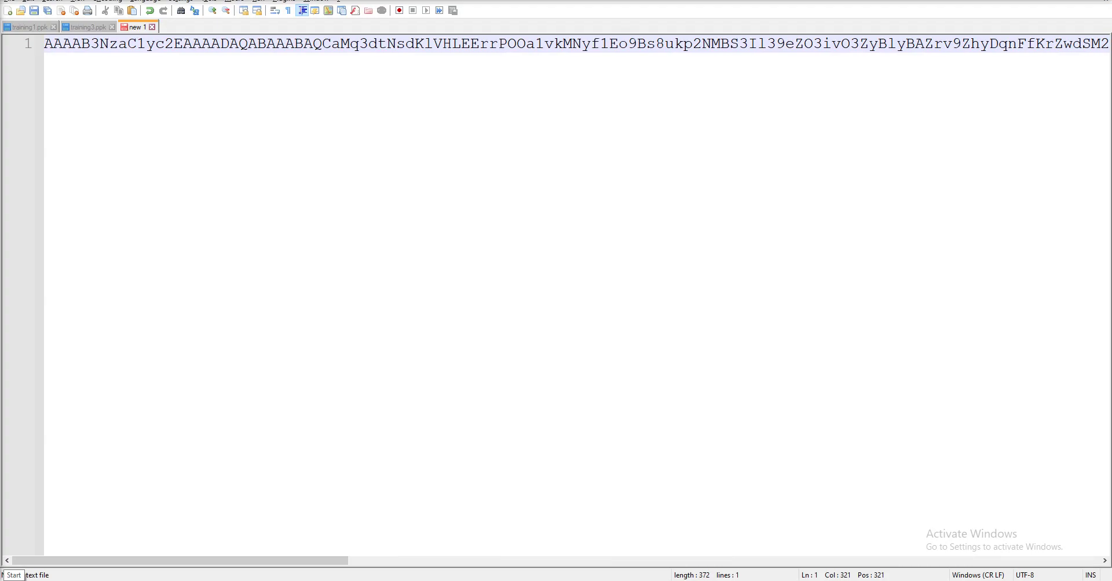
click(177, 45)
key(ctrl+a)
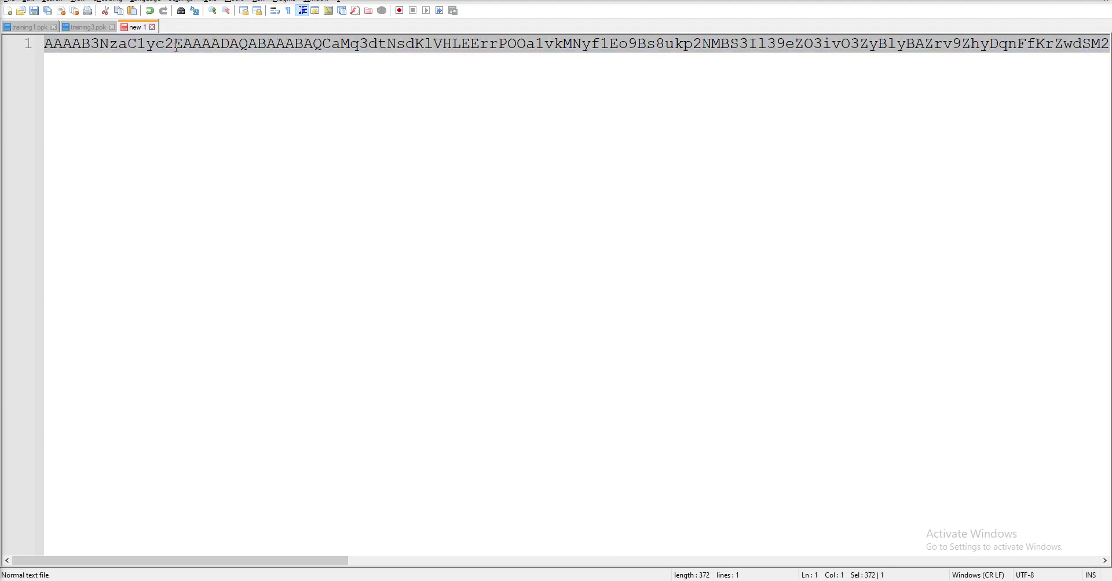
key(alt+Tab)
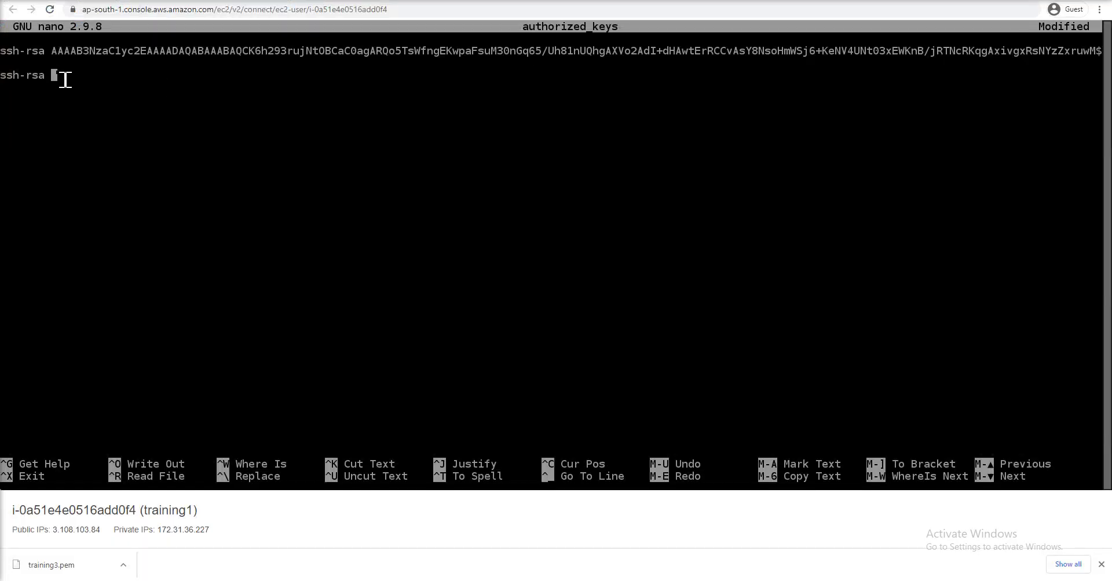
text(AAAAB3Nz)
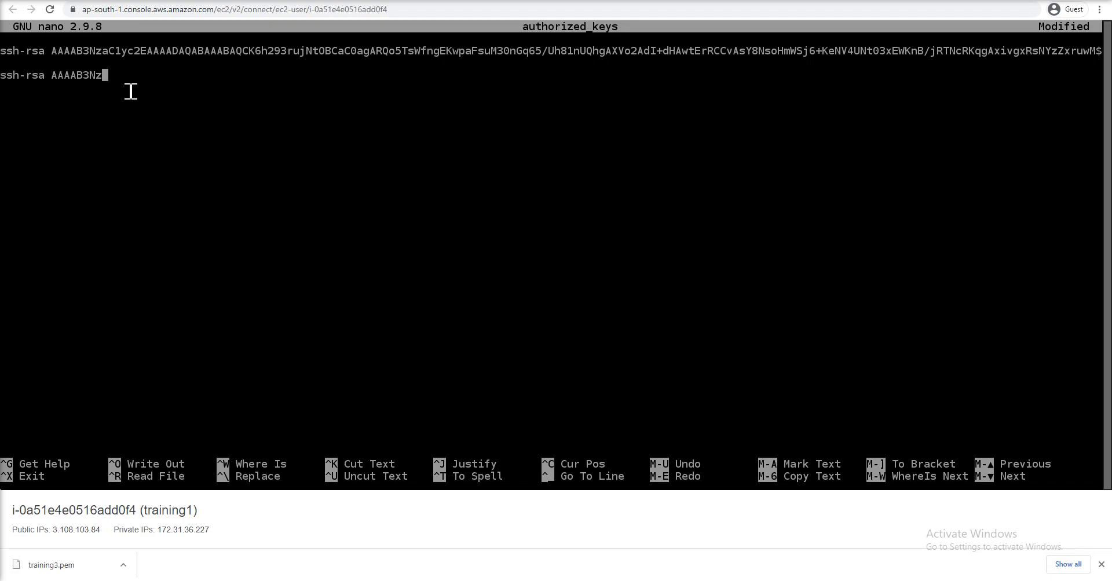
key(Return)
key(BackSpace)
key(BackSpace)
key(BackSpace)
key(BackSpace)
key(BackSpace)
key(BackSpace)
key(BackSpace)
key(BackSpace)
key(BackSpace)
Copy the complete training3 public key, and clear the partial key text after the new ssh-rsa prefix in authorized_keys.
key(alt+Tab)
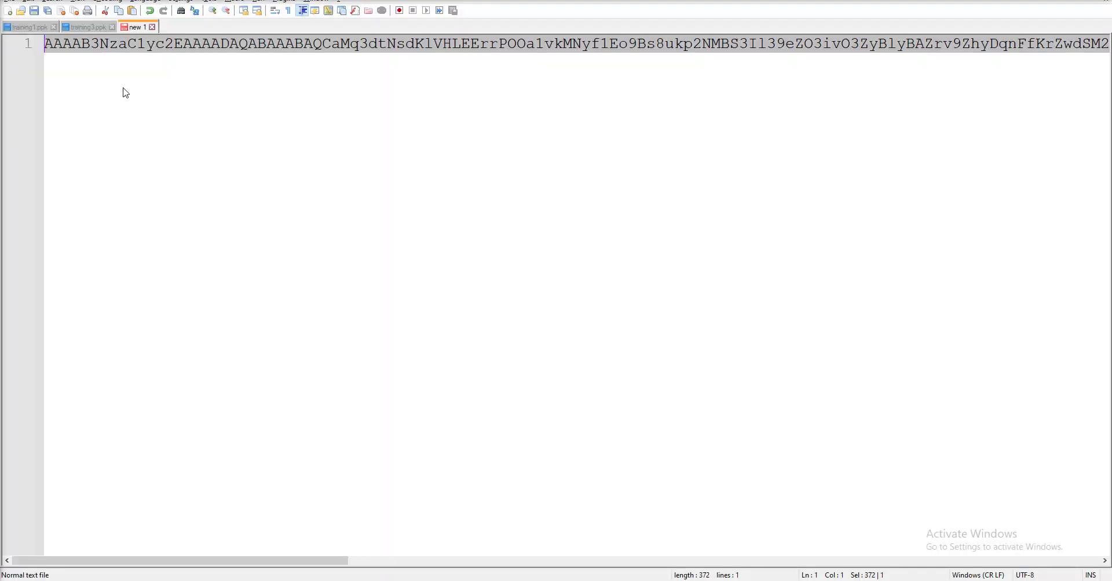
right_click(185, 43)
click(239, 58)
key(alt+Tab)
key(ctrl+v)
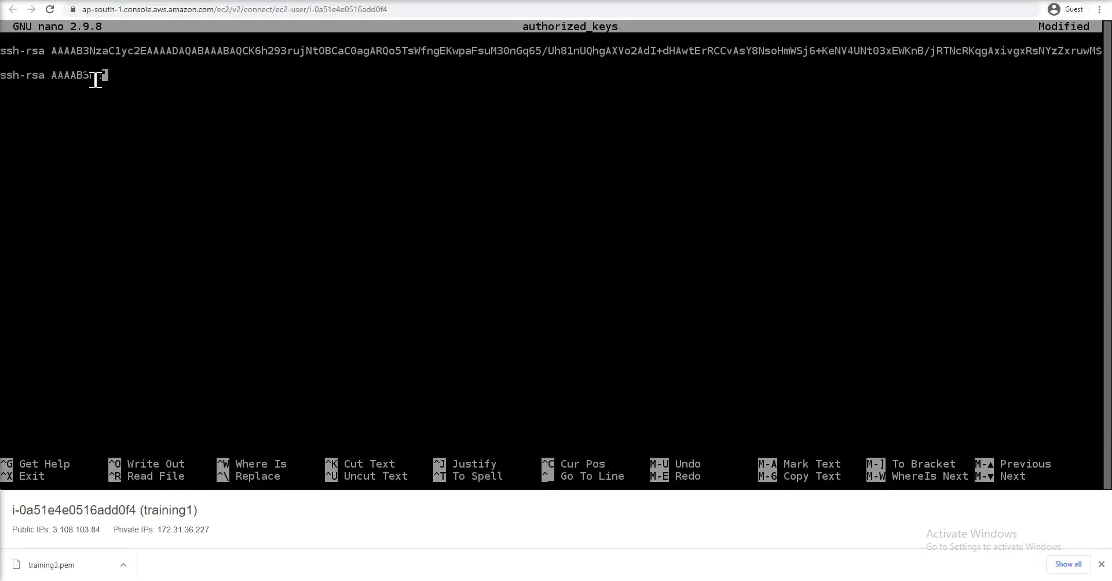
key(BackSpace)
key(BackSpace)
key(BackSpace)
key(BackSpace)
key(BackSpace)
key(BackSpace)
key(BackSpace)
key(BackSpace)
Leave three blank lines between the existing key and the new ssh-rsa prefix, and place the cursor after the prefix's trailing space.
key(Up)
key(BackSpace)
key(Down)
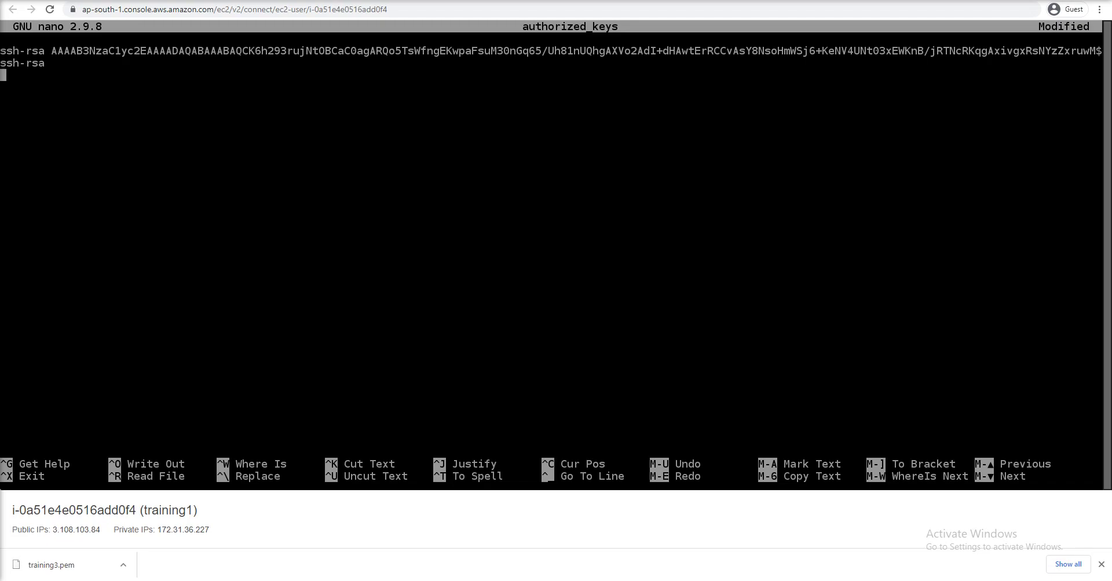
key(Left)
key(Left)
key(Left)
key(Left)
key(Left)
key(Left)
key(Left)
key(Return)
key(Return)
key(Return)
key(Right)
key(Right)
key(Right)
key(Right)
key(Right)
key(Right)
key(Right)
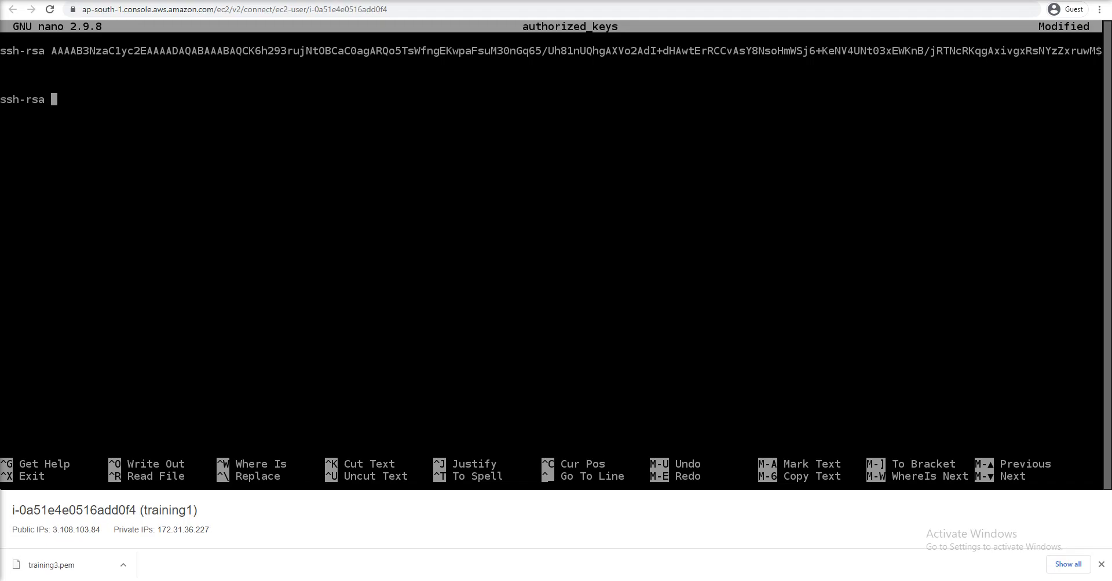
Paste the copied training3 public key after the new ssh-rsa prefix in authorized_keys.
key(ctrl+v)
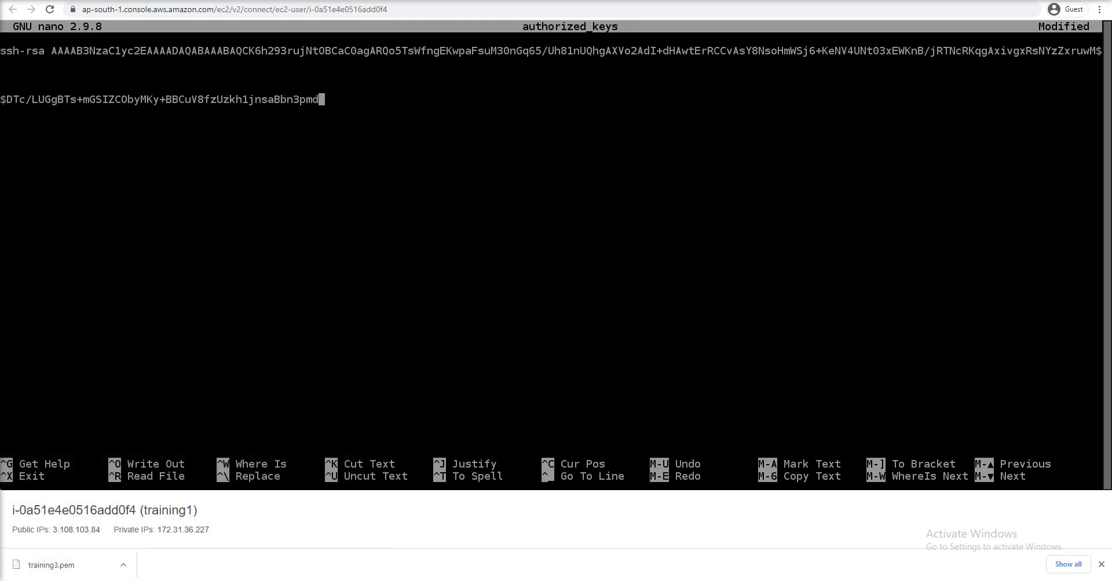
Review the pasted training3 public key in authorized_keys from its end back toward the ssh-rsa prefix, checking it is one continuous line.
key(Left)
key(Left)
key(Left)
key(Left)
key(Left)
key(Left)
key(Left)
key(Left)
key(Left)
key(Left)
key(Left)
key(Left)
key(Left)
key(Left)
key(Left)
key(Left)
key(Left)
key(Left)
key(Left)
key(Left)
key(Left)
key(Left)
key(Left)
key(Left)
key(Left)
key(Left)
key(Left)
key(Left)
key(Left)
key(Left)
key(Left)
key(Left)
key(Left)
key(Left)
key(Left)
key(Left)
key(Left)
key(Left)
key(Left)
key(Left)
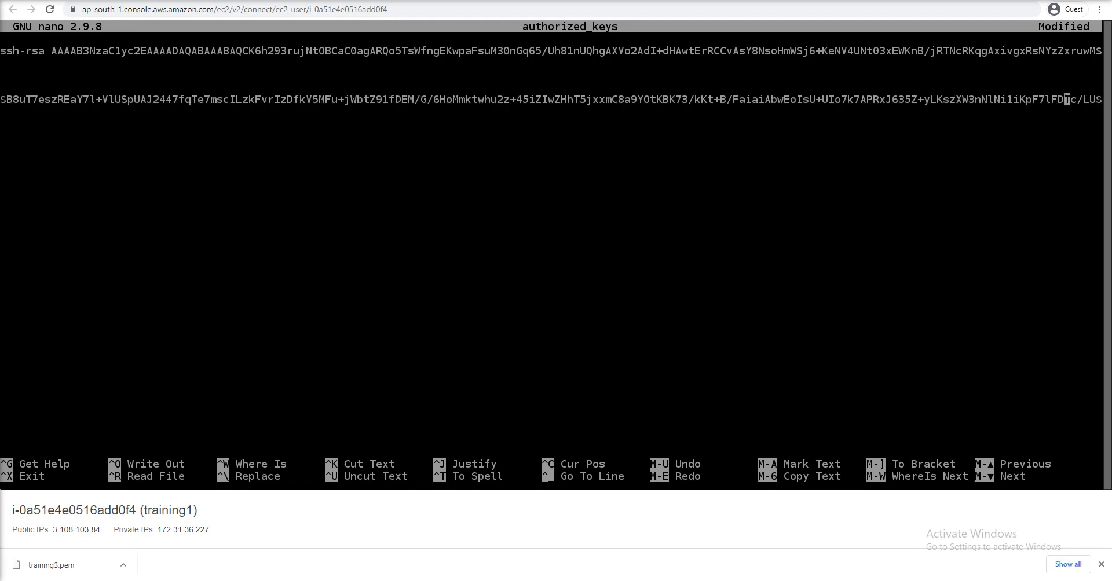
key(Left)
key(Left)
key(Left)
key(Left)
key(Left)
key(Left)
key(Left)
key(Left)
key(Left)
key(Left)
key(Left)
key(Left)
key(Left)
key(Left)
key(Left)
key(Left)
key(Left)
key(Left)
key(Left)
key(Left)
key(Left)
key(Left)
key(Left)
key(Left)
key(Left)
key(Left)
key(Left)
key(Left)
key(Left)
key(Left)
key(Left)
key(Left)
key(Left)
key(Left)
key(Left)
key(Left)
key(Left)
key(Left)
key(Left)
key(Left)
key(Left)
key(Left)
key(Left)
key(Left)
key(Left)
key(Left)
key(Left)
key(Left)
key(Left)
key(Left)
key(Left)
key(Left)
key(Left)
key(Left)
key(Left)
key(Left)
key(Left)
key(Left)
key(Left)
key(Left)
key(Left)
key(Left)
key(Left)
key(Left)
key(Left)
key(Left)
key(Left)
key(Left)
key(Left)
key(Left)
key(Left)
key(Left)
key(Left)
key(Left)
key(Left)
key(Left)
key(Left)
key(Left)
key(Left)
key(Left)
key(Left)
key(Left)
key(Left)
key(Left)
key(Left)
key(Left)
key(Left)
key(Left)
key(Left)
key(Left)
key(Left)
key(Left)
key(Left)
key(Left)
key(Left)
key(Left)
key(Left)
key(Left)
key(Left)
key(Left)
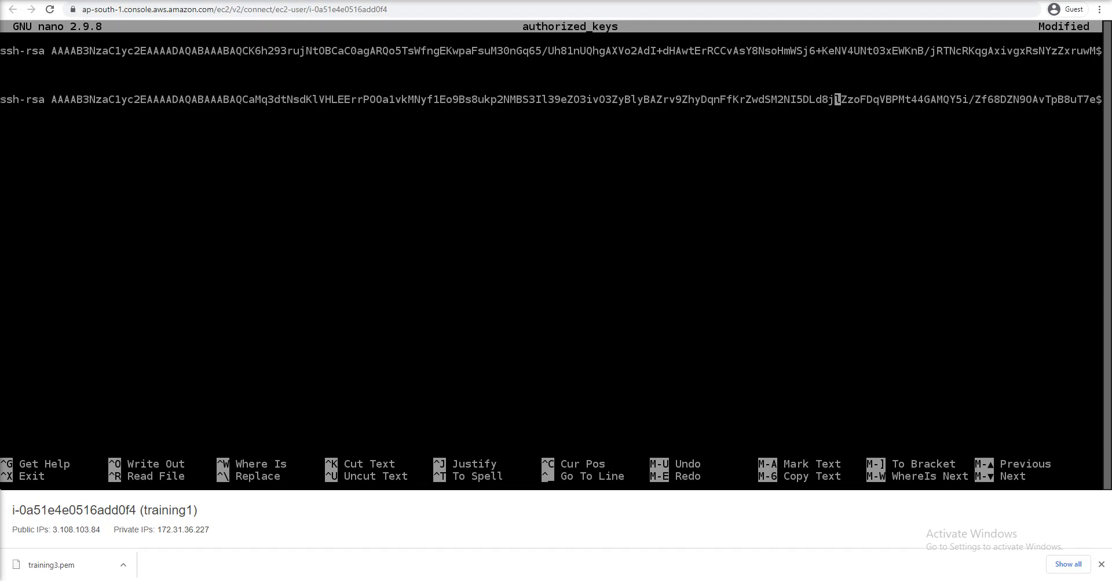
Compare the beginning of the pasted training3 public key with the beginning of the existing key in authorized_keys.
key(Left)
key(Left)
key(Left)
key(Left)
key(Left)
key(Left)
key(Left)
key(Left)
key(Left)
key(Left)
key(Left)
key(Left)
key(Left)
key(Left)
key(Left)
key(Left)
key(Left)
key(Left)
key(Left)
key(Left)
key(Left)
key(Left)
key(Left)
key(Left)
key(Left)
key(Left)
key(Left)
key(Left)
key(Left)
key(Left)
key(Left)
key(Left)
key(Left)
key(Left)
key(Left)
key(Left)
key(Left)
key(Left)
key(Left)
key(Left)
key(Left)
drag(122, 51, 254, 51)
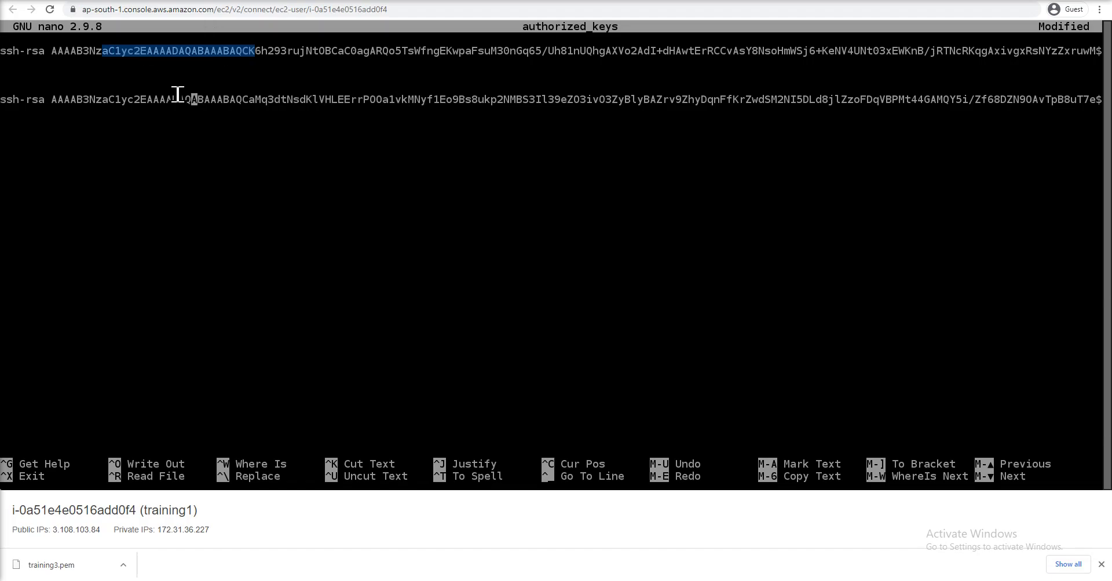
drag(128, 100, 221, 100)
drag(255, 51, 369, 51)
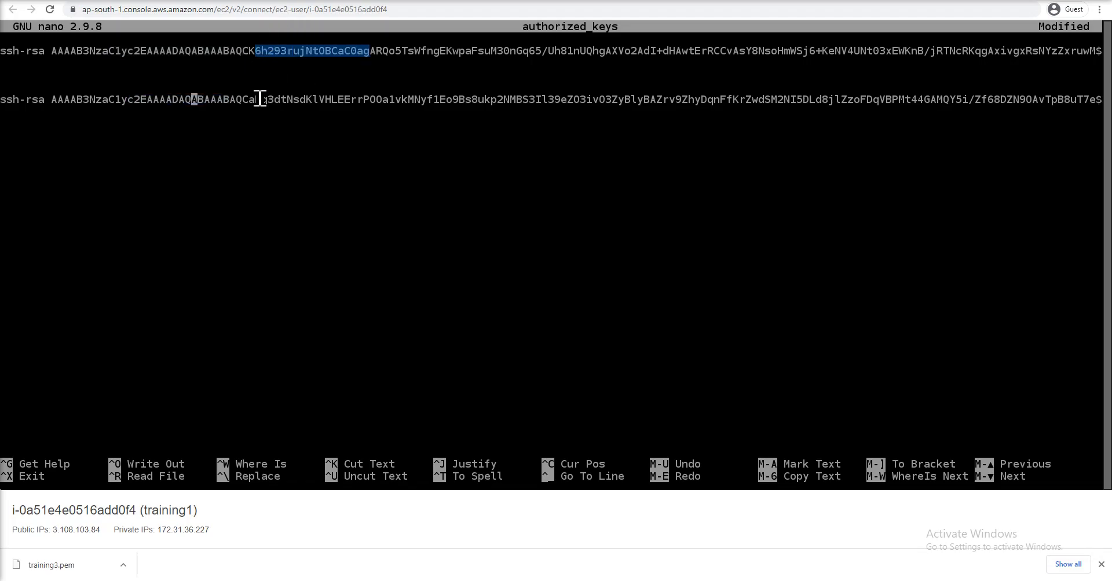
drag(243, 51, 294, 52)
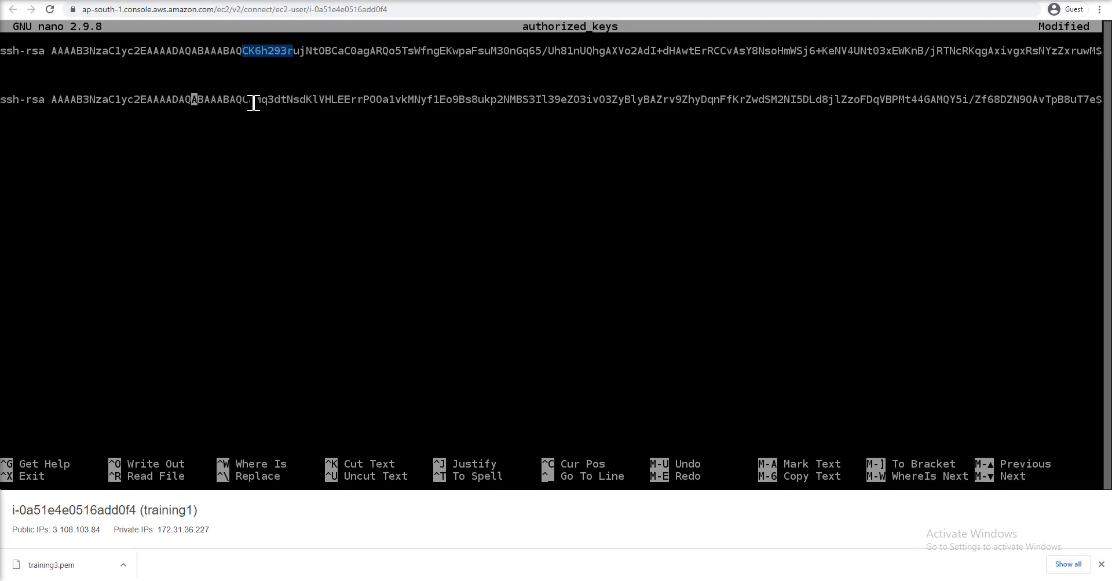
drag(249, 100, 396, 102)
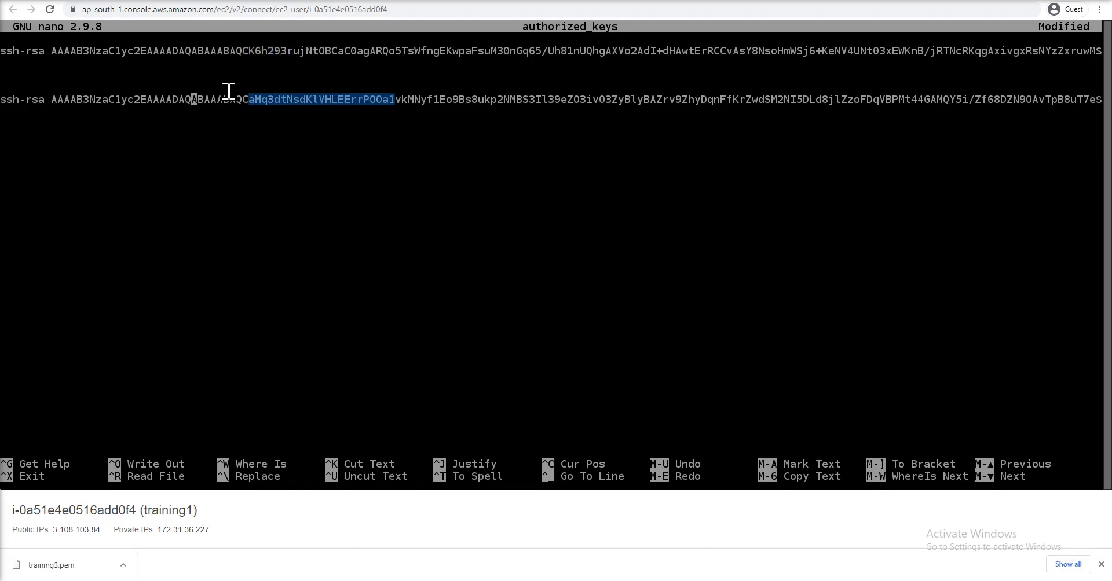
drag(254, 51, 357, 51)
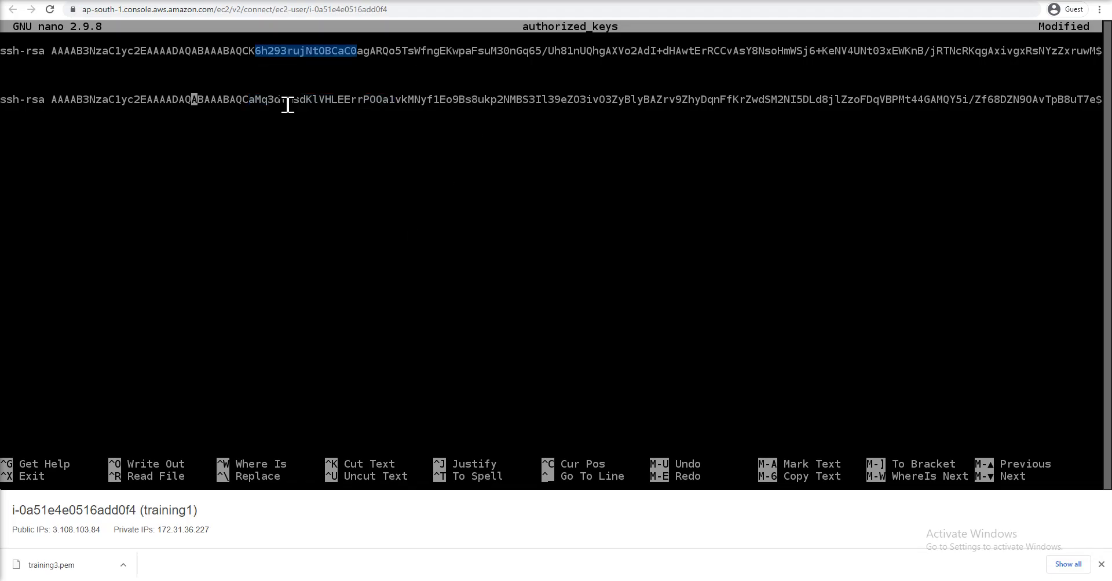
Append the label training3 to the end of the new key line, and check it against the label ending the existing key.
key(Down)
key(Left)
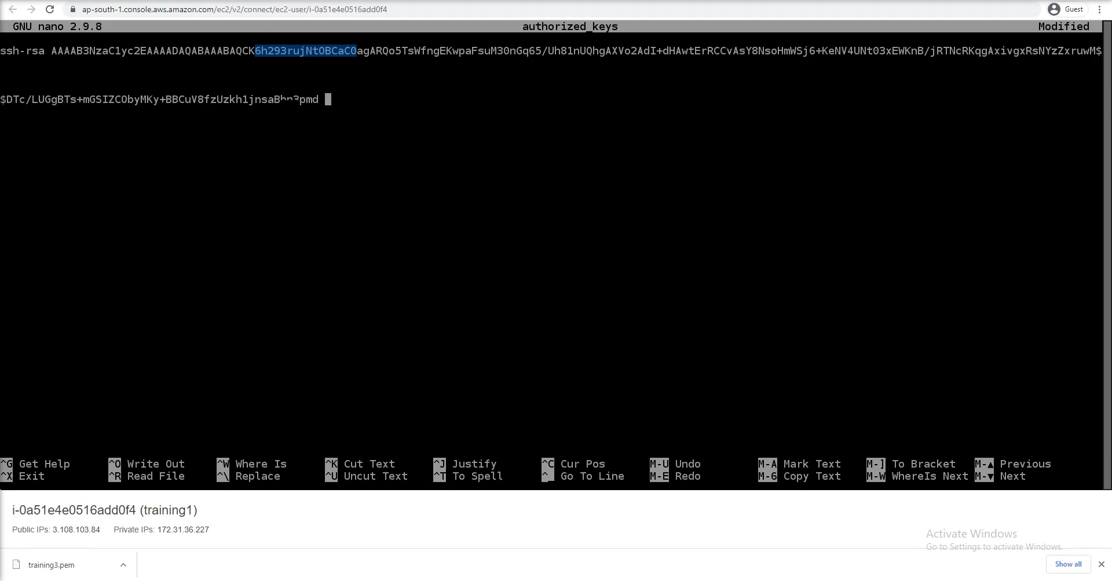
text(training3)
key(Up)
key(Up)
key(Up)
key(Up)
key(Down)
key(Up)
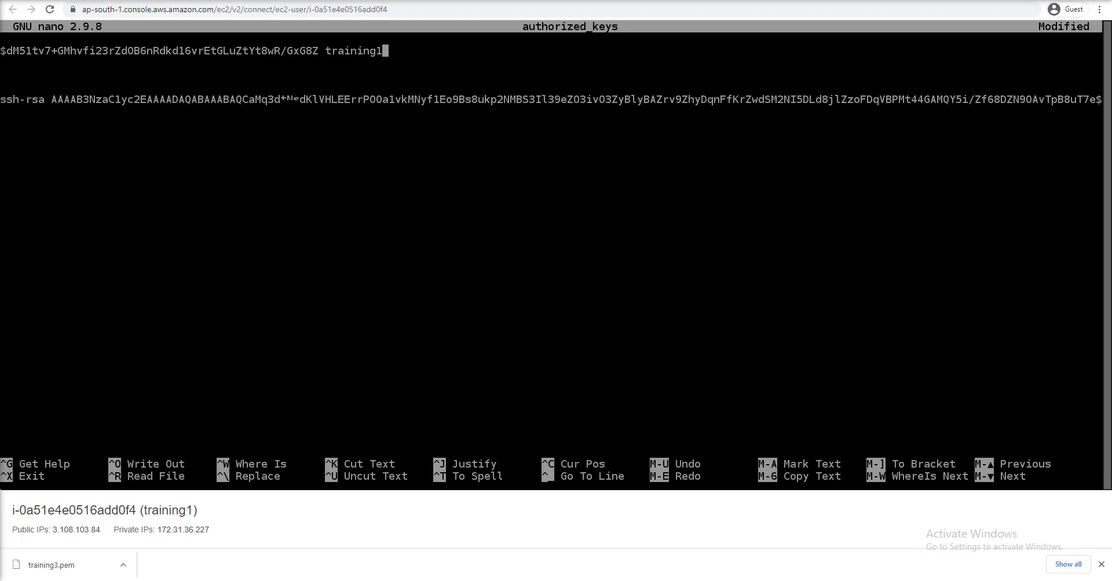
key(Down)
key(Down)
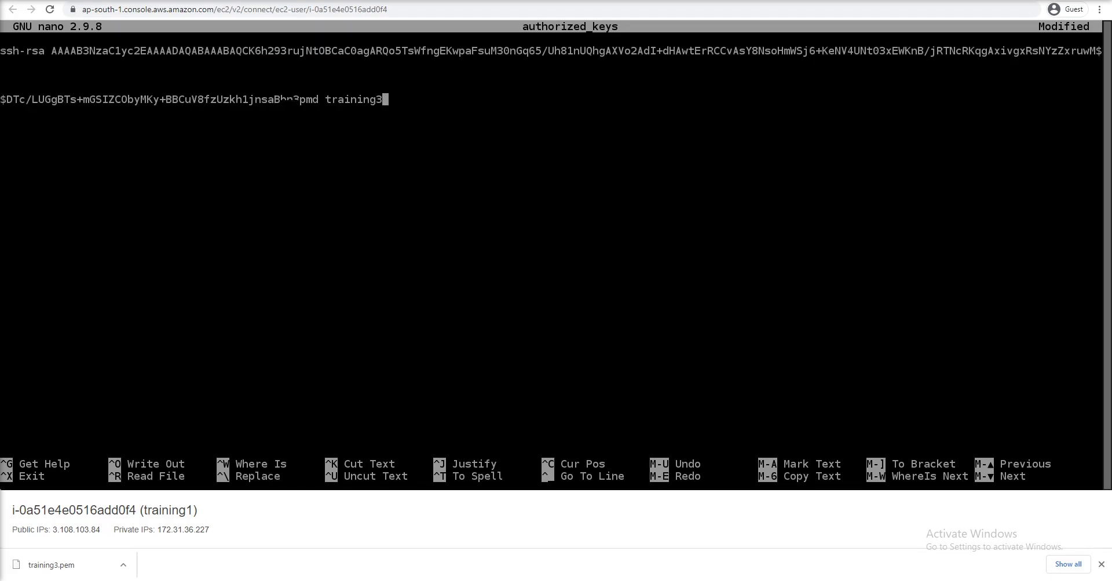
Remove two blank lines between the two keys in authorized_keys, leaving one blank line.
key(Up)
key(Down)
key(Up)
key(Down)
key(Up)
key(BackSpace)
key(BackSpace)
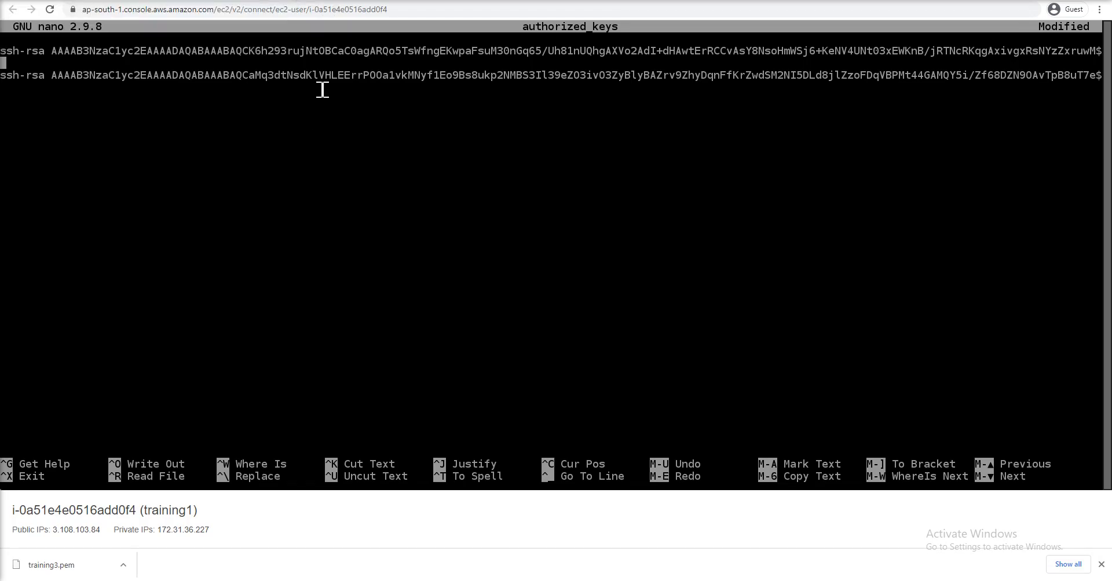
Save the modified authorized_keys under its existing name and exit nano.
key(ctrl+x)
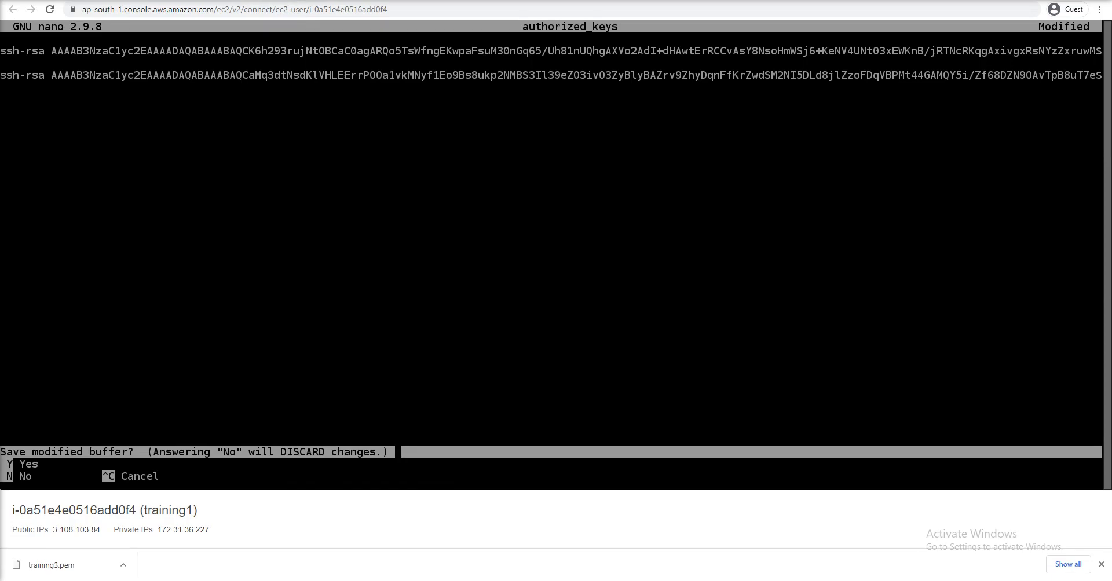
key(y)
key(Return)
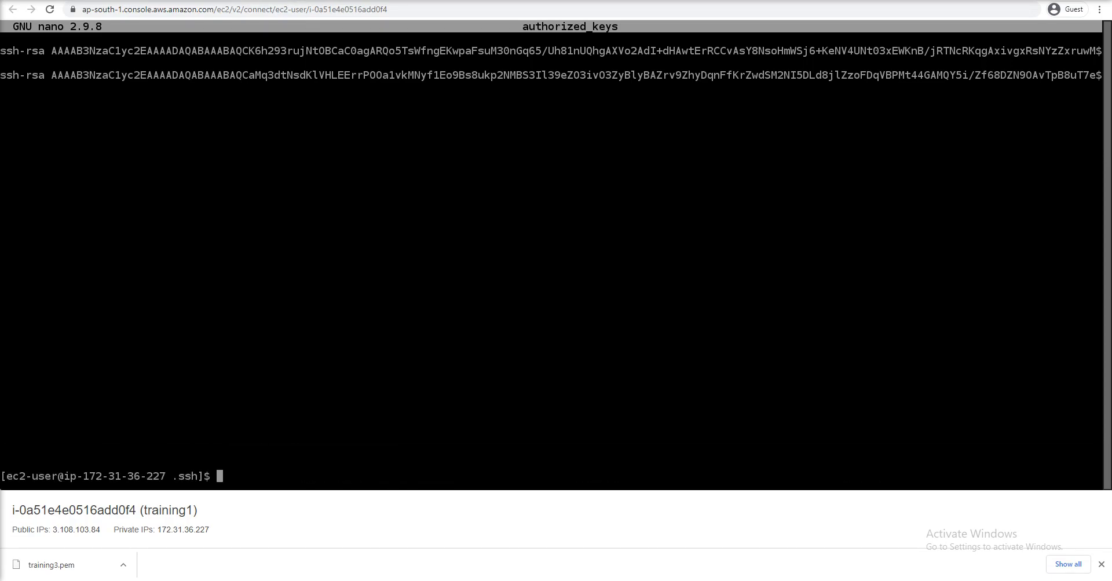
Reopen authorized_keys in nano to check the saved keys, and exit without changes.
key(Up)
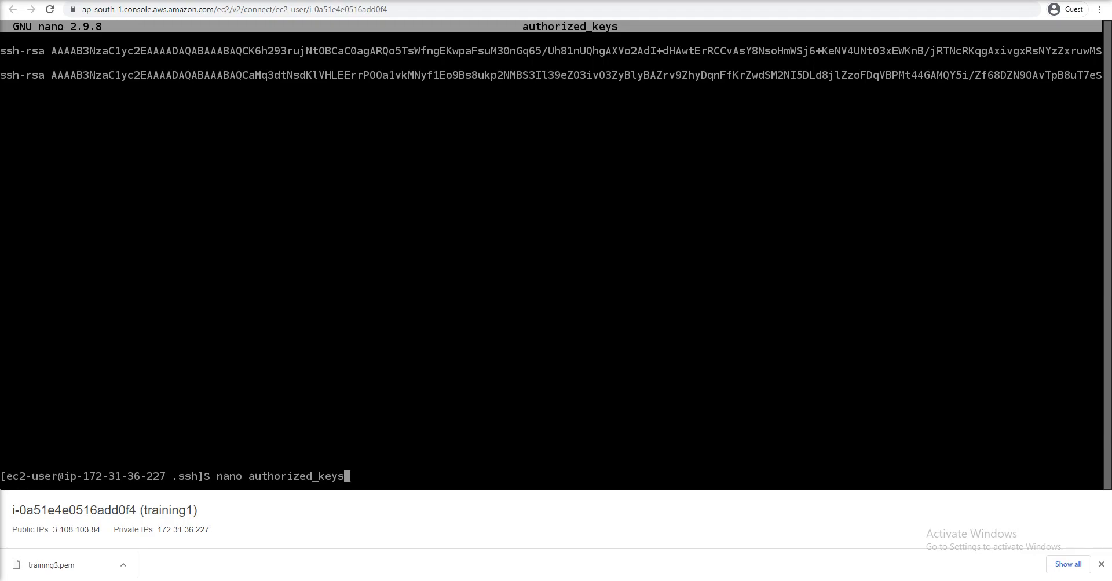
key(Down)
key(Down)
key(Up)
key(Up)
key(Up)
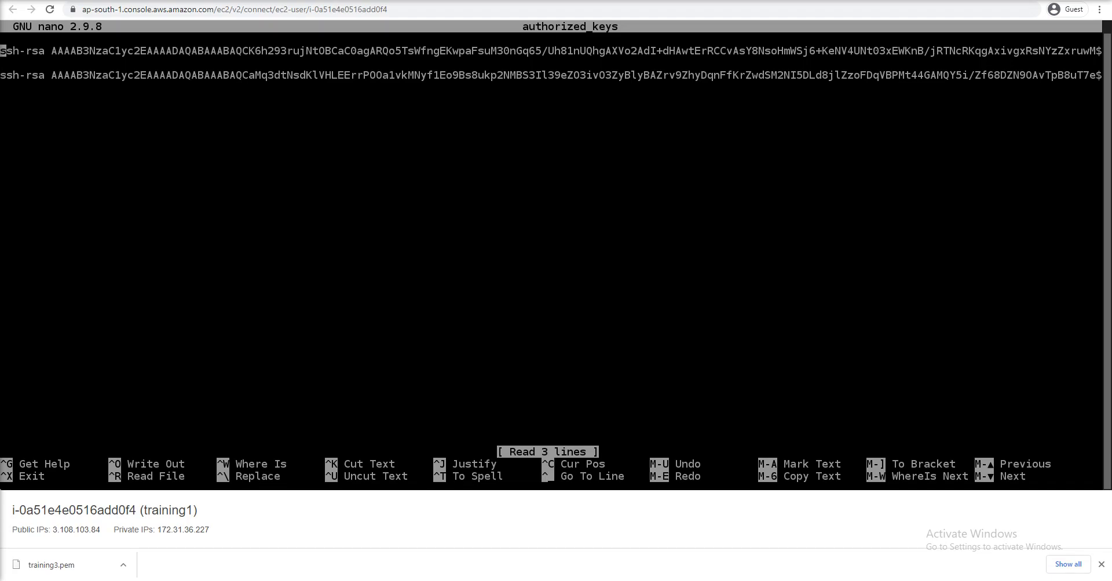
key(ctrl+x)
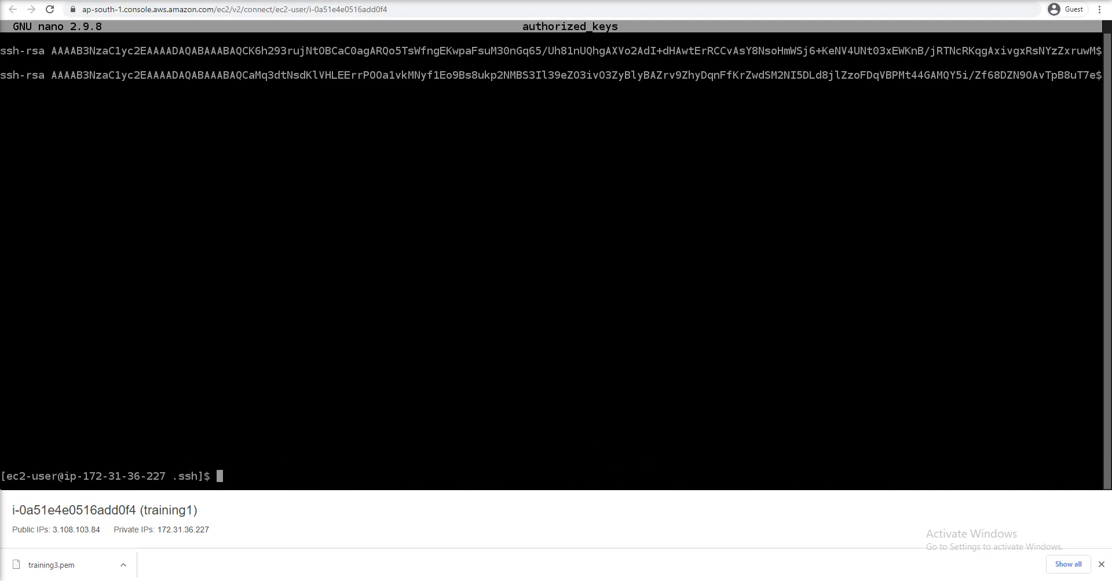
Try to clear the terminal screen with the commands CLEAR and CLR.
text(CLEAR)
key(Return)
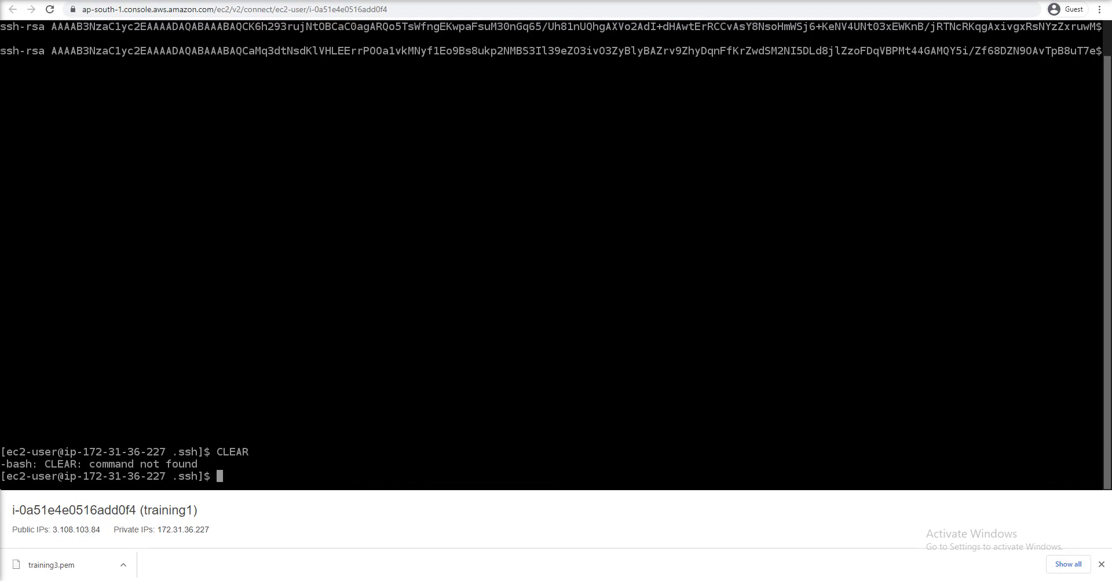
text(CLR)
key(Return)
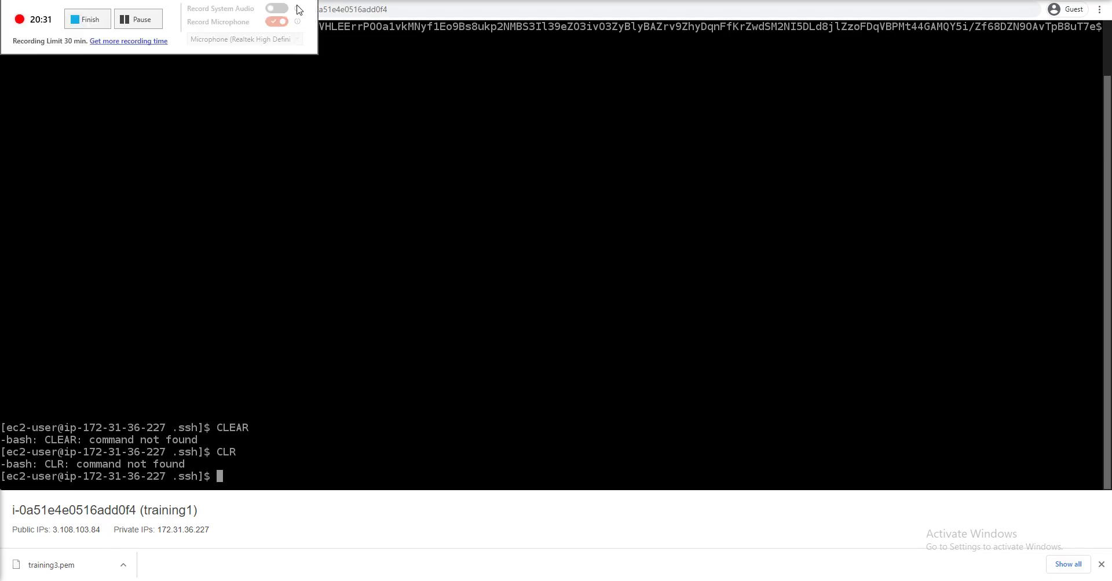
Switch to FileZilla, check the quick-connect details and disconnect from the current server.
key(alt+Tab)
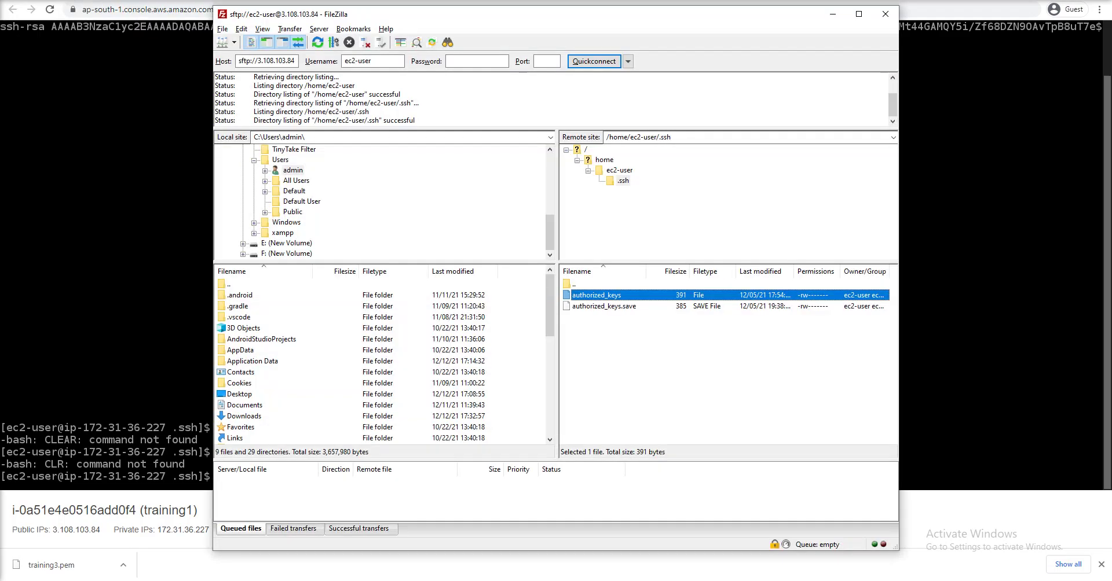
double_click(281, 60)
click(382, 62)
click(485, 59)
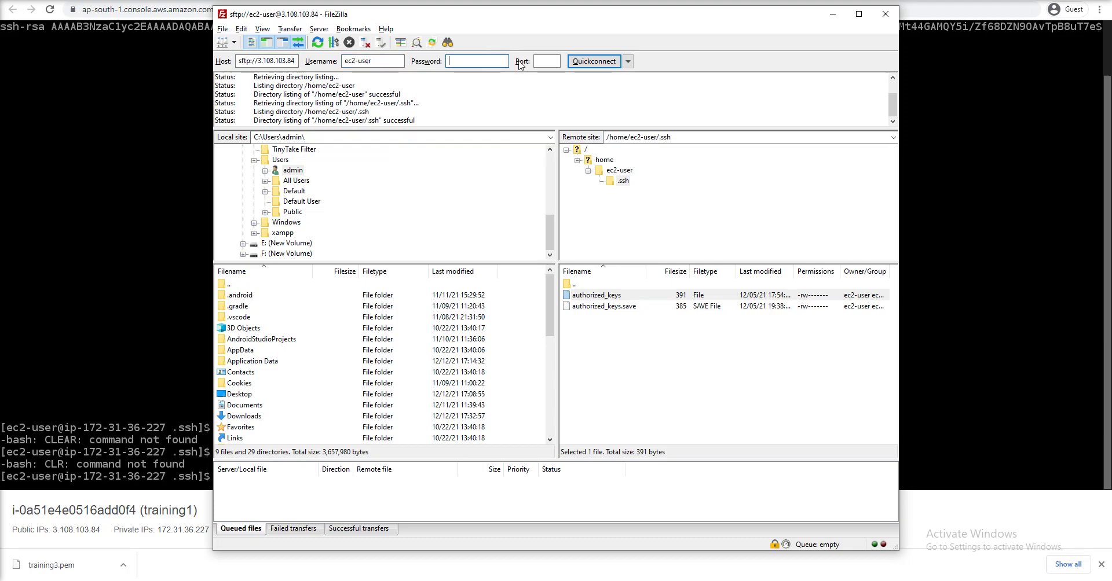
click(366, 44)
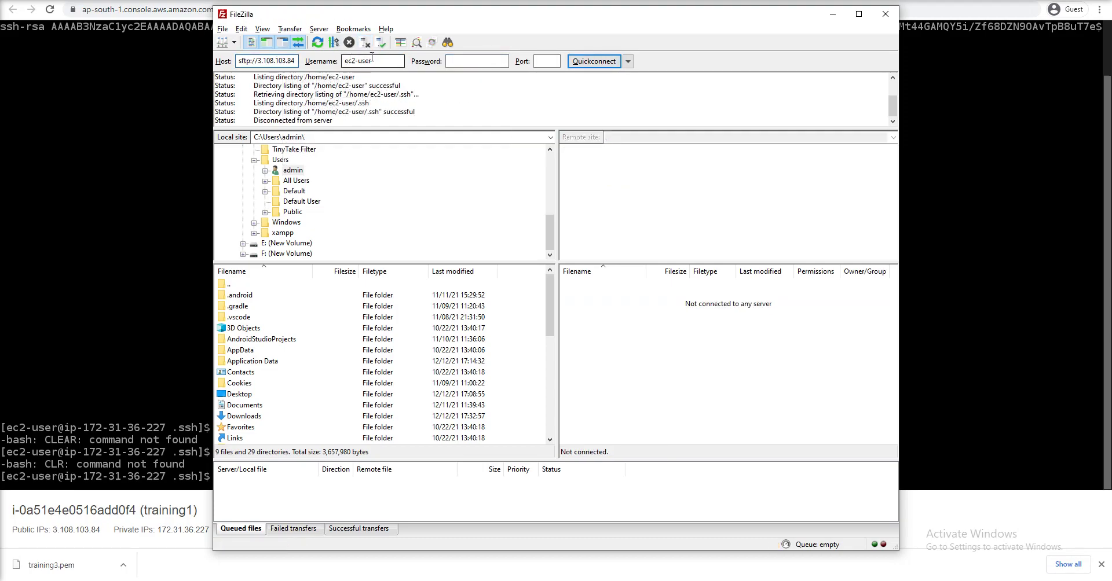
Remove training1.pem from the SFTP private keys in the FileZilla settings.
click(241, 28)
click(262, 72)
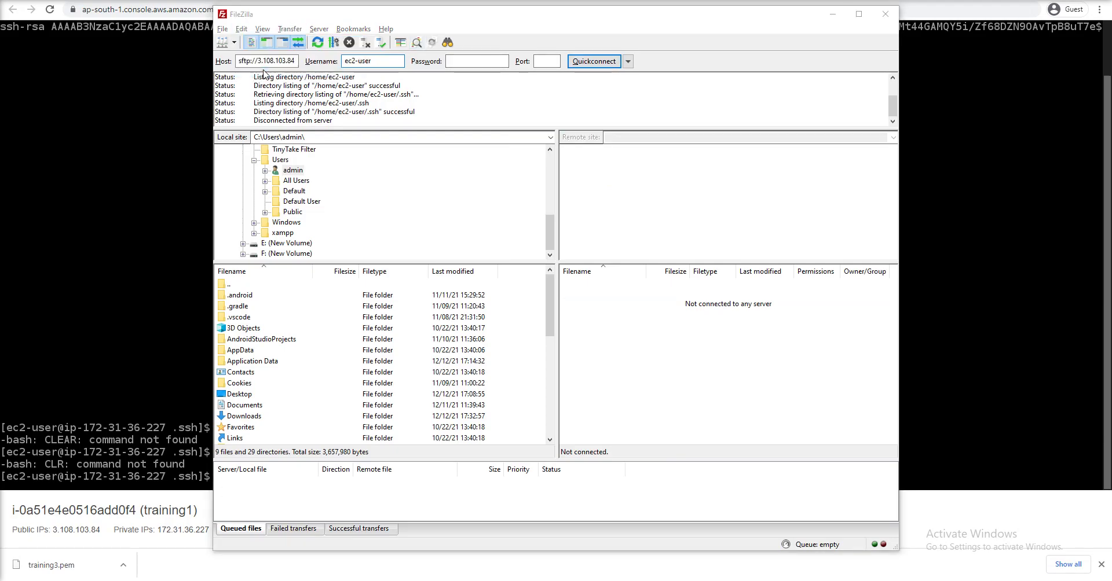
click(407, 217)
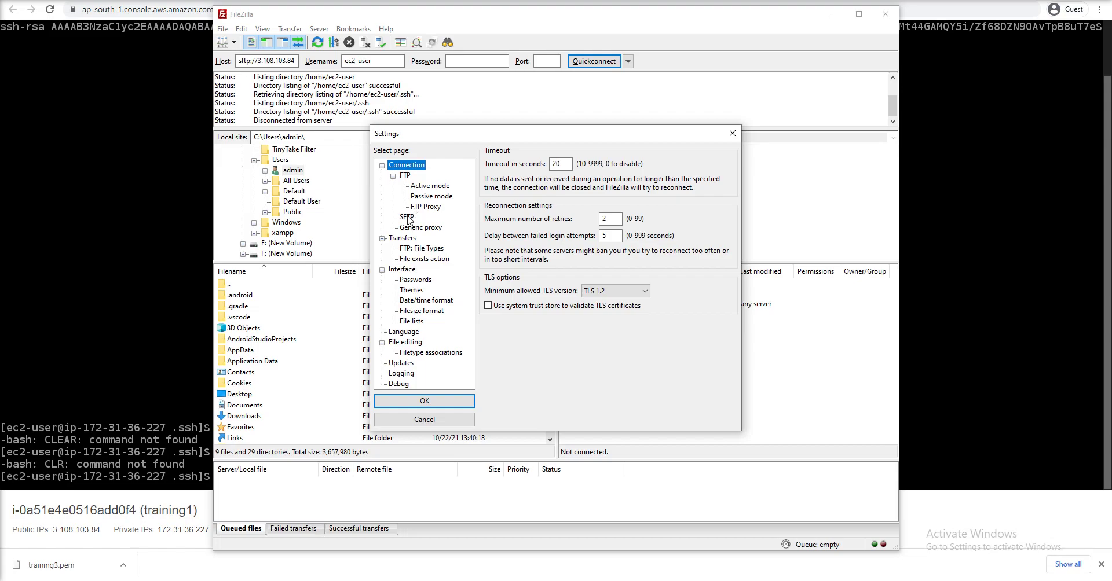
click(582, 213)
drag(571, 196, 629, 196)
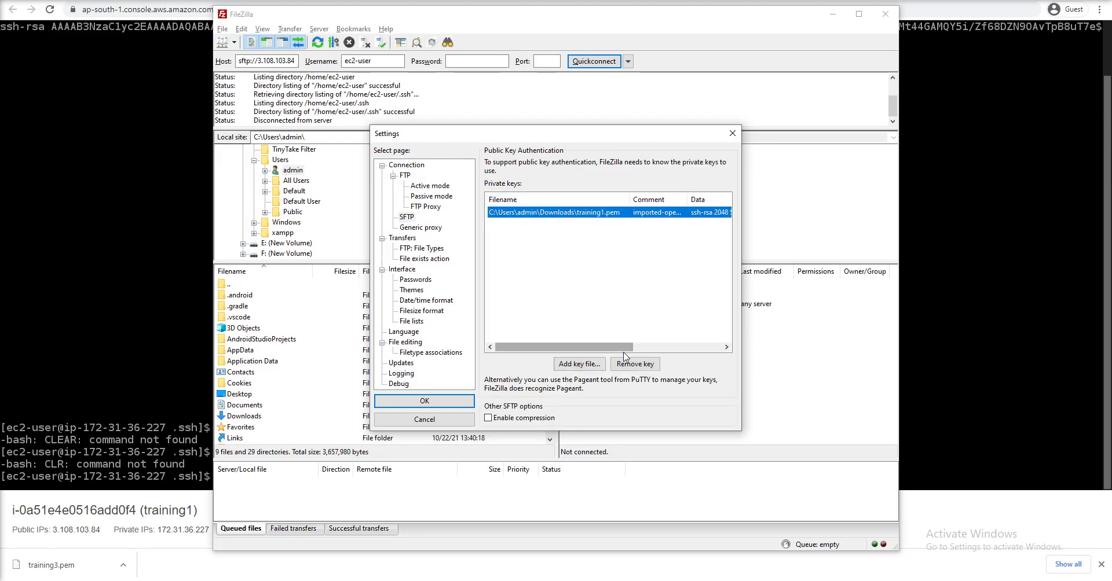
click(635, 364)
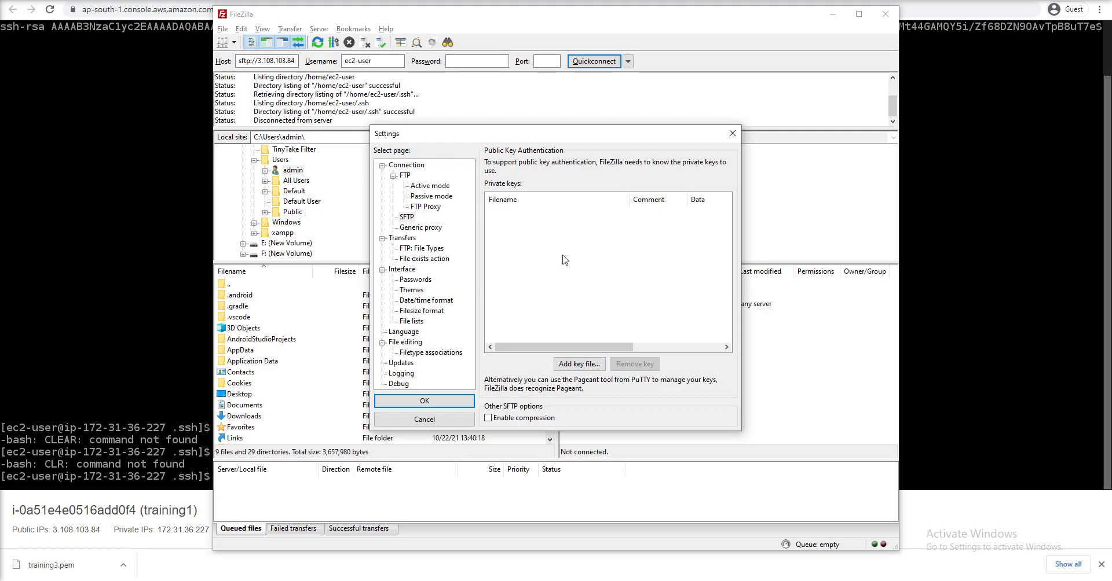
Add training3.pem from Downloads as the SFTP private key, save the settings, and connect to sftp://3.108.103.84 as ec2-user.
click(579, 364)
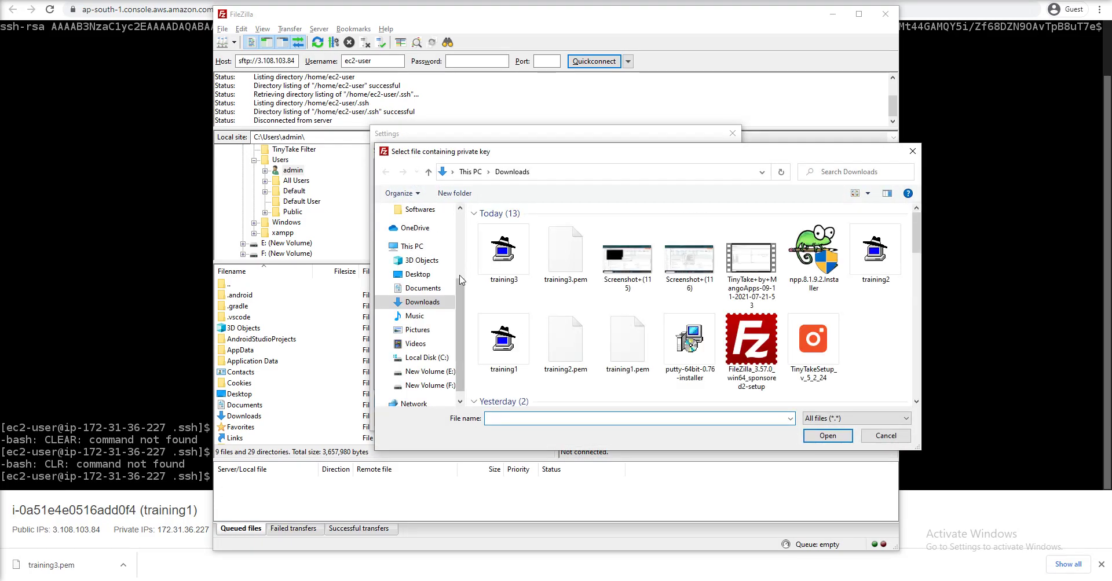
click(502, 263)
double_click(556, 257)
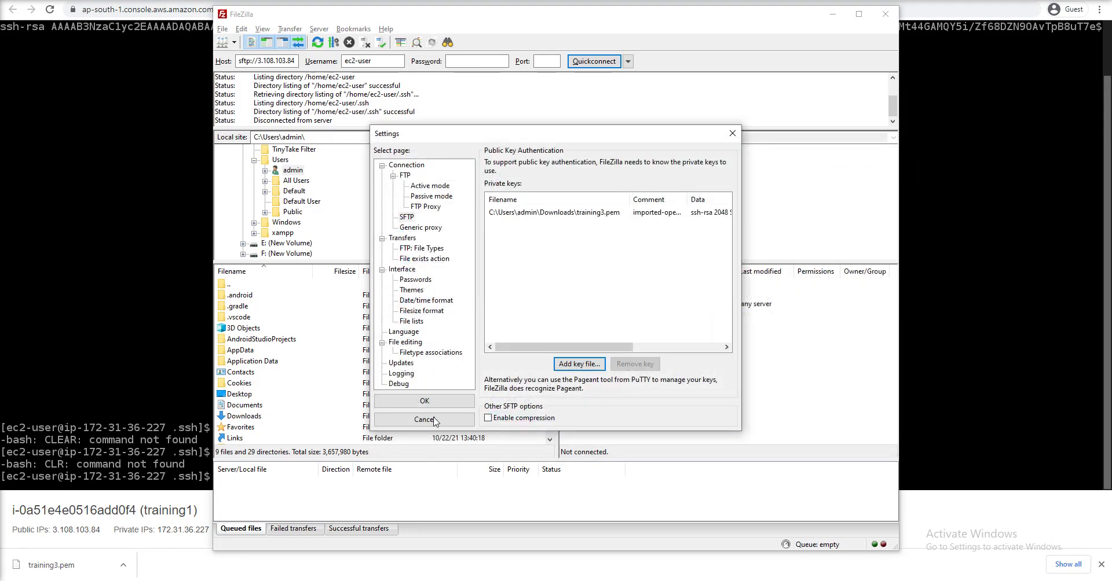
click(443, 404)
click(547, 60)
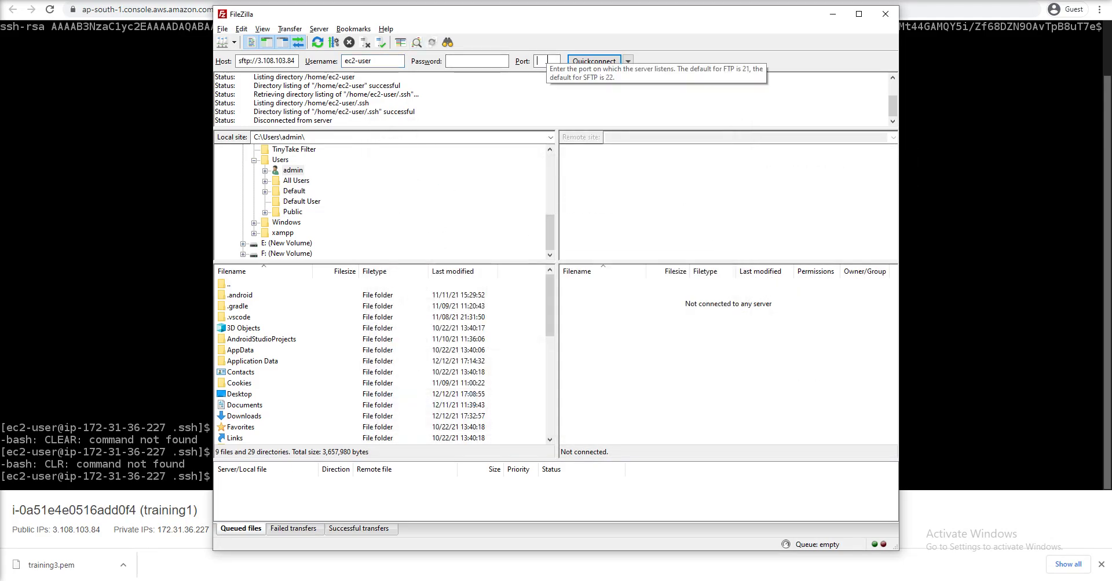
click(586, 62)
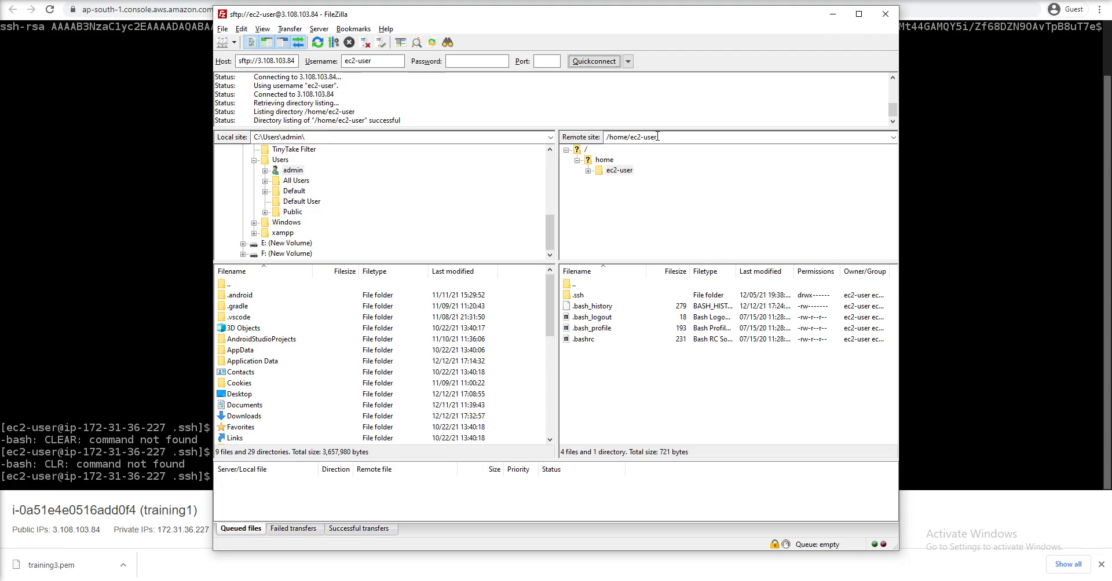
Remove training3.pem from the SFTP private keys in the FileZilla settings.
click(241, 29)
key(Escape)
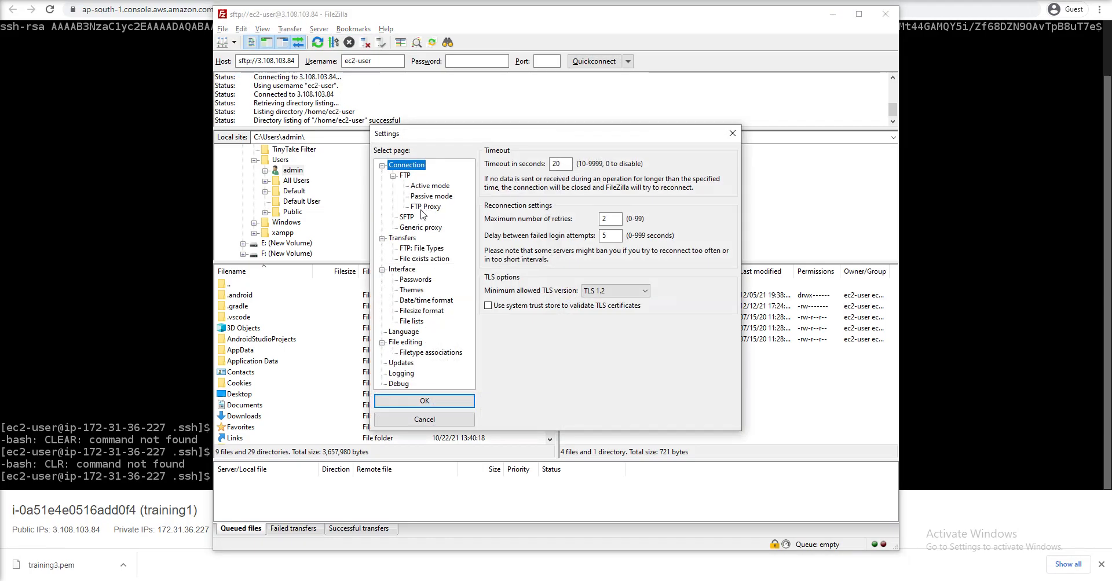
click(408, 217)
click(586, 213)
drag(574, 199, 629, 202)
click(620, 370)
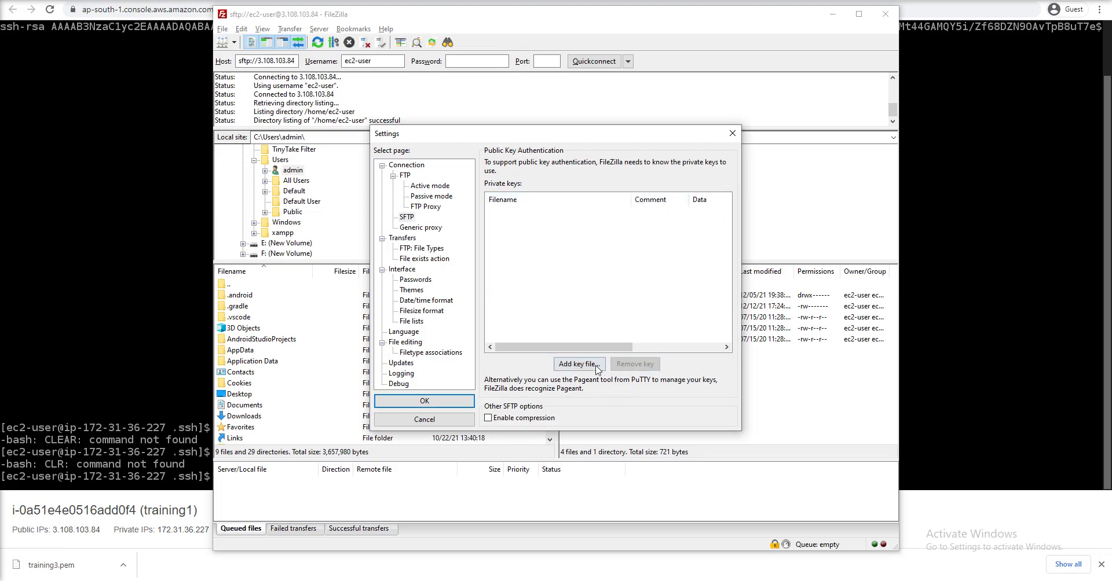
Add training1.ppk from Downloads as the SFTP private key and save the settings.
click(575, 364)
click(503, 252)
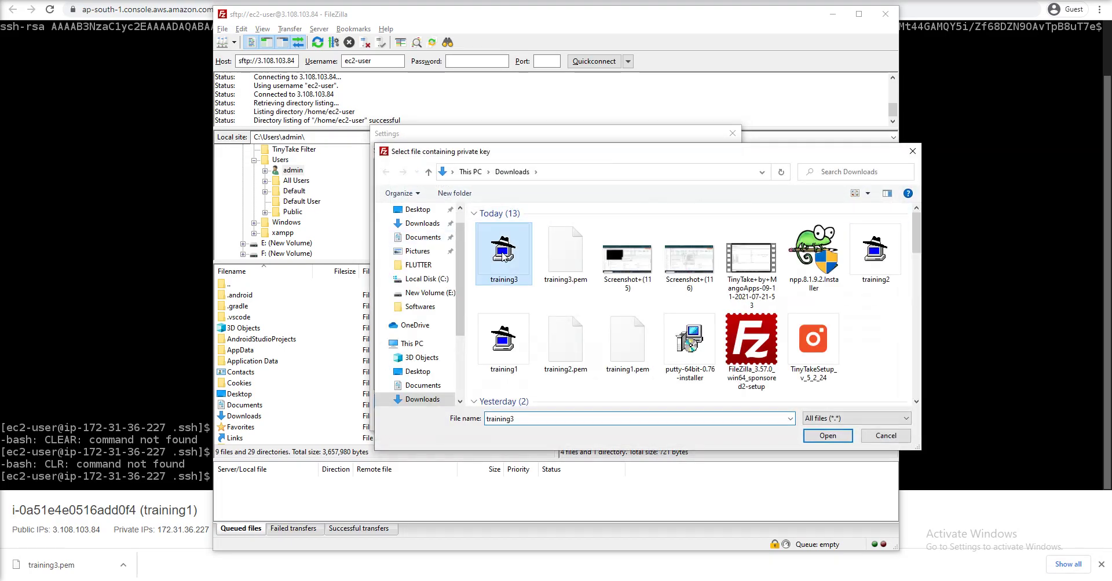
click(518, 351)
click(827, 437)
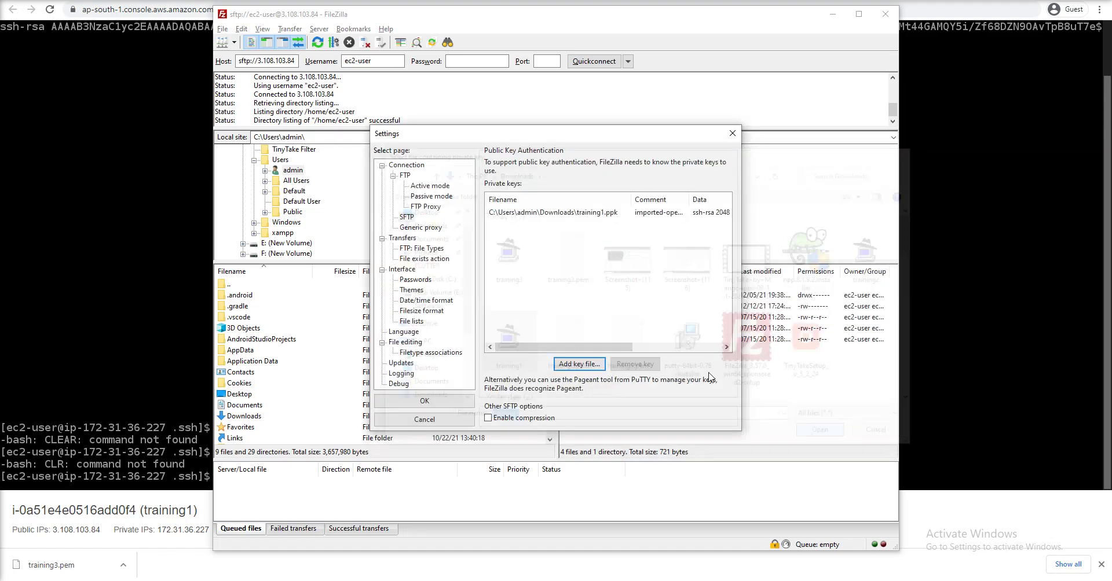
click(461, 401)
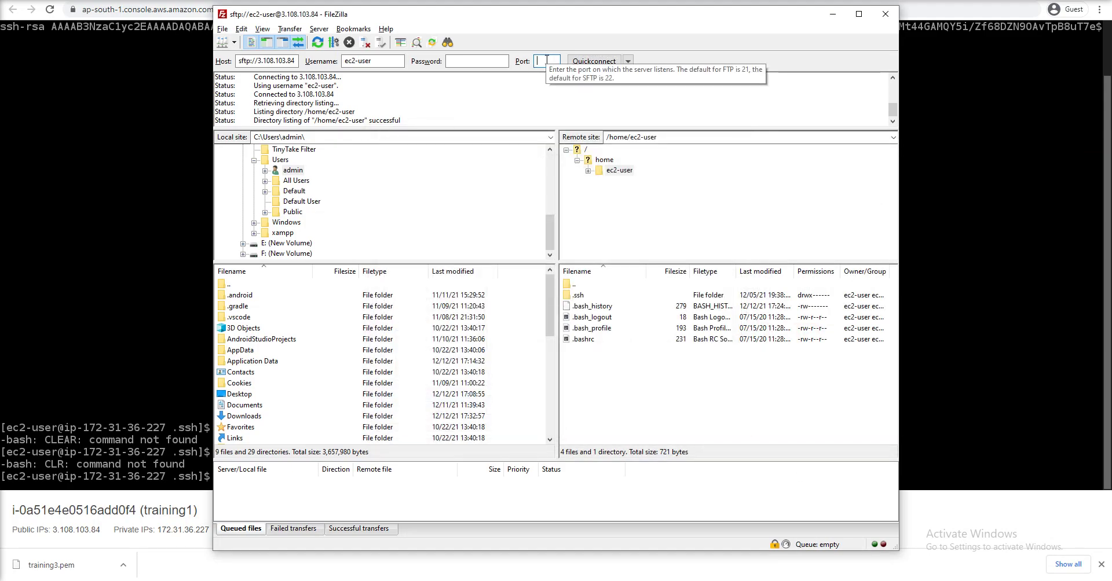
Disconnect from the server, reconnect to sftp://3.108.103.84 as ec2-user, and minimize FileZilla.
click(365, 42)
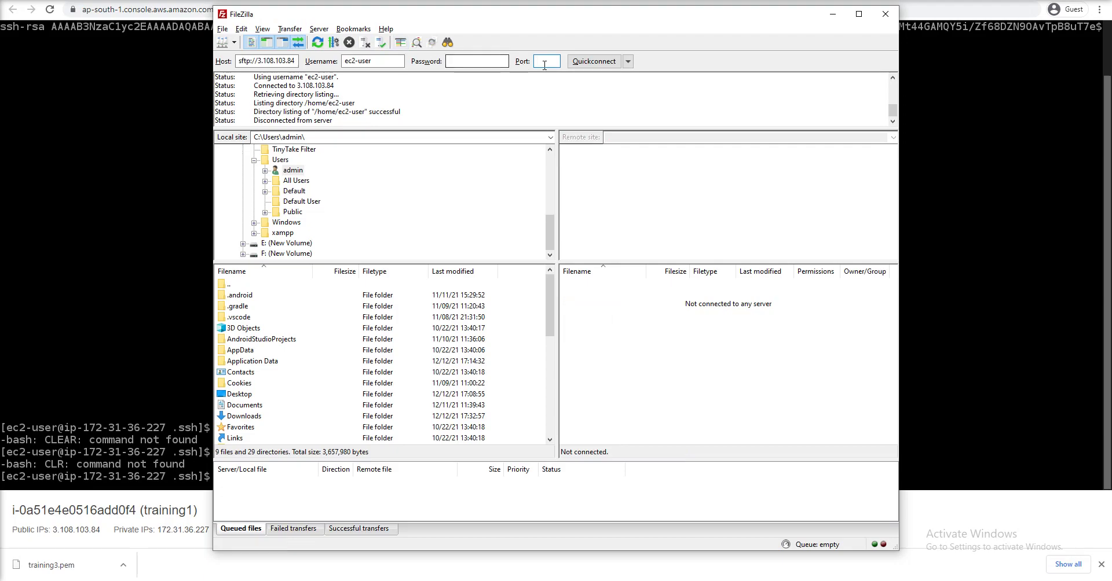
click(596, 63)
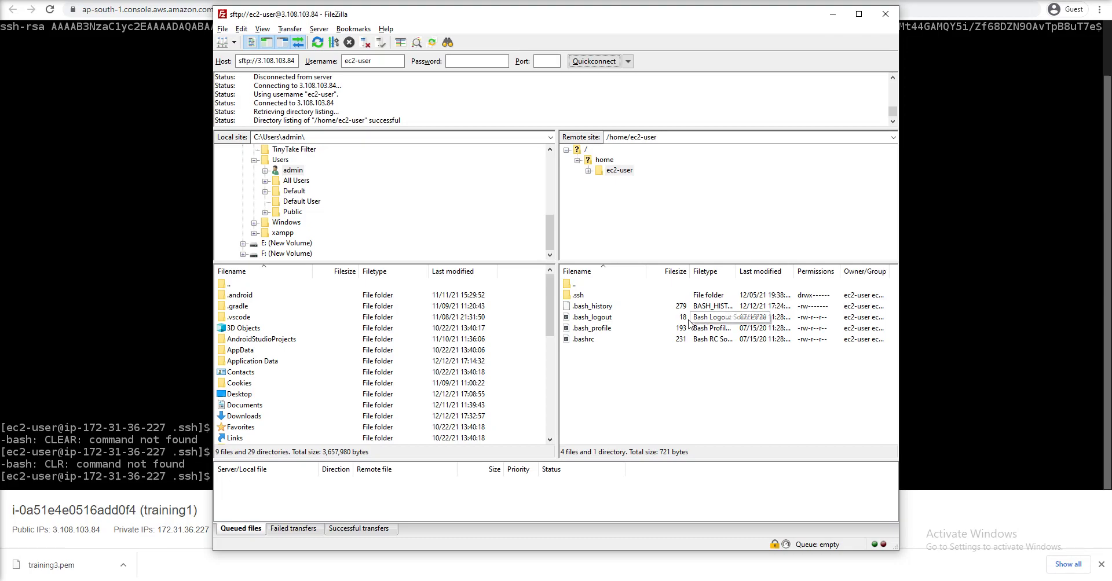
click(833, 14)
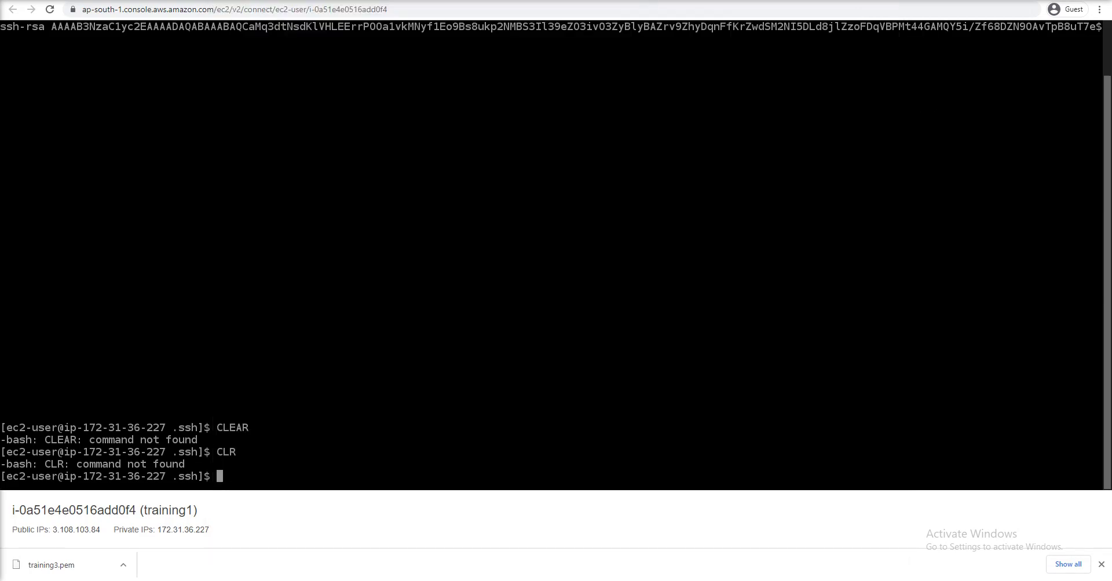
Refresh the EC2 instances list and check the key name assigned to the training1 instance.
click(443, 1)
click(112, 62)
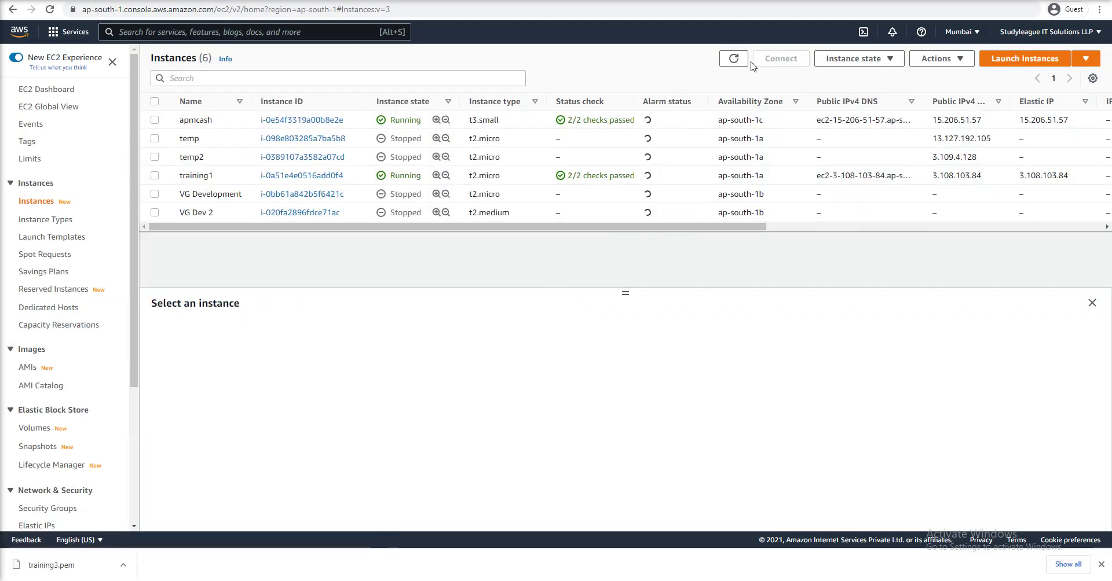
click(734, 60)
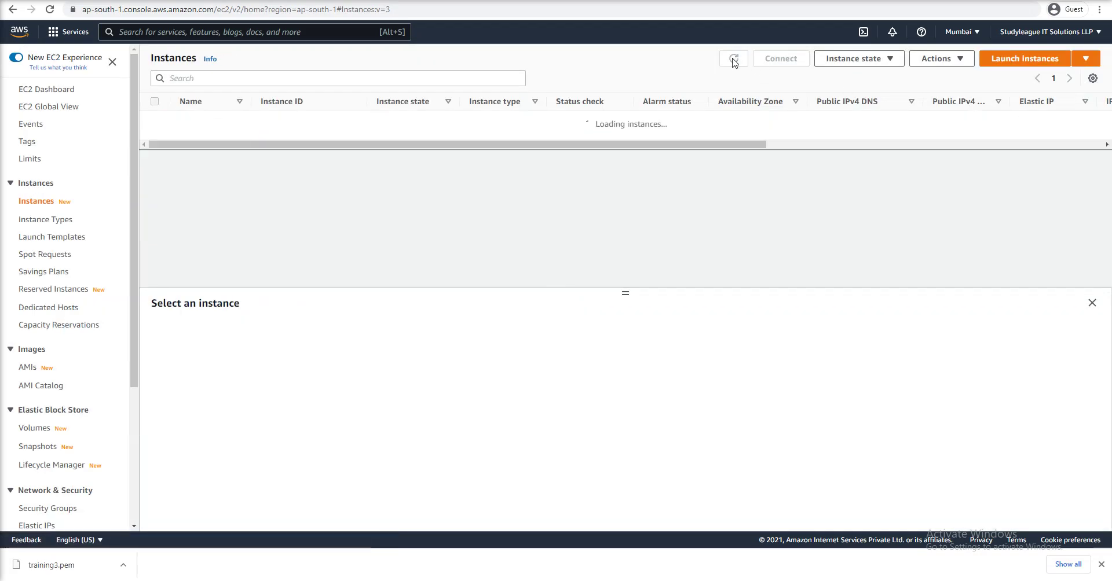
drag(731, 229, 1037, 228)
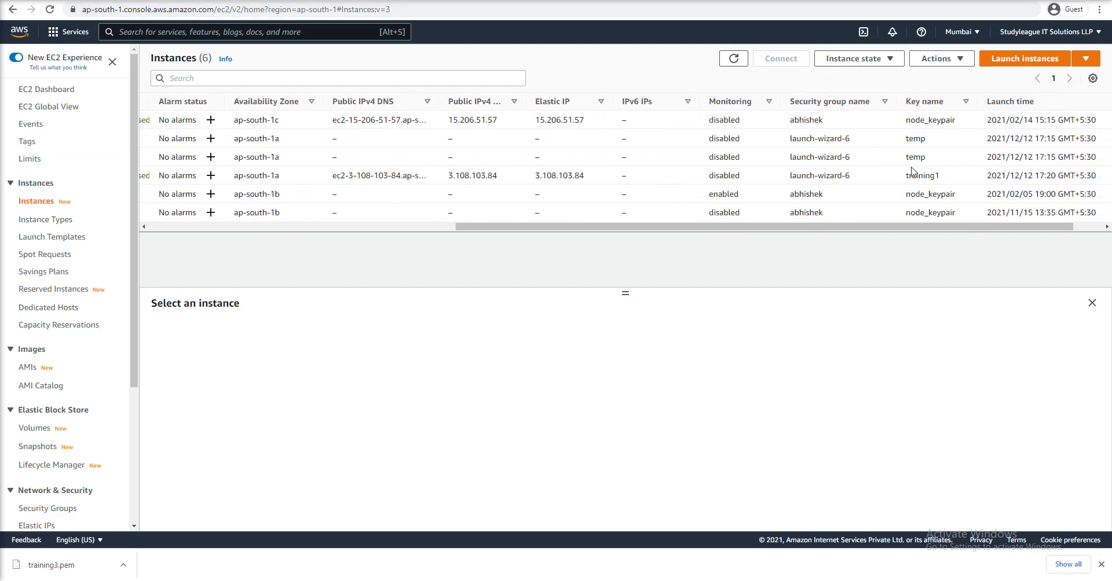
double_click(917, 174)
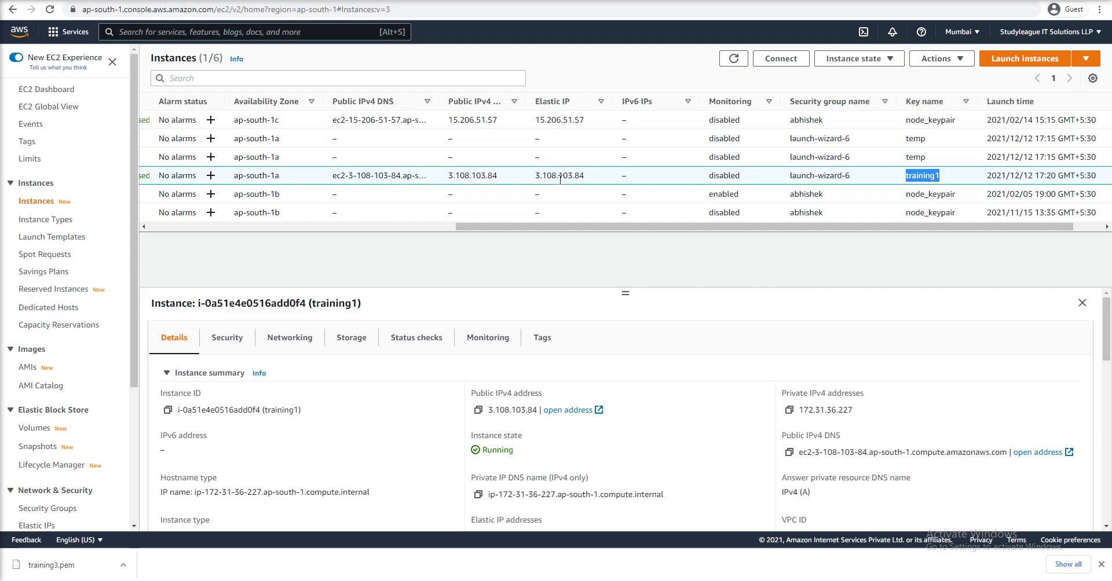
Return to the training1 terminal session and reopen the authorized_keys file in nano.
key(ctrl+Tab)
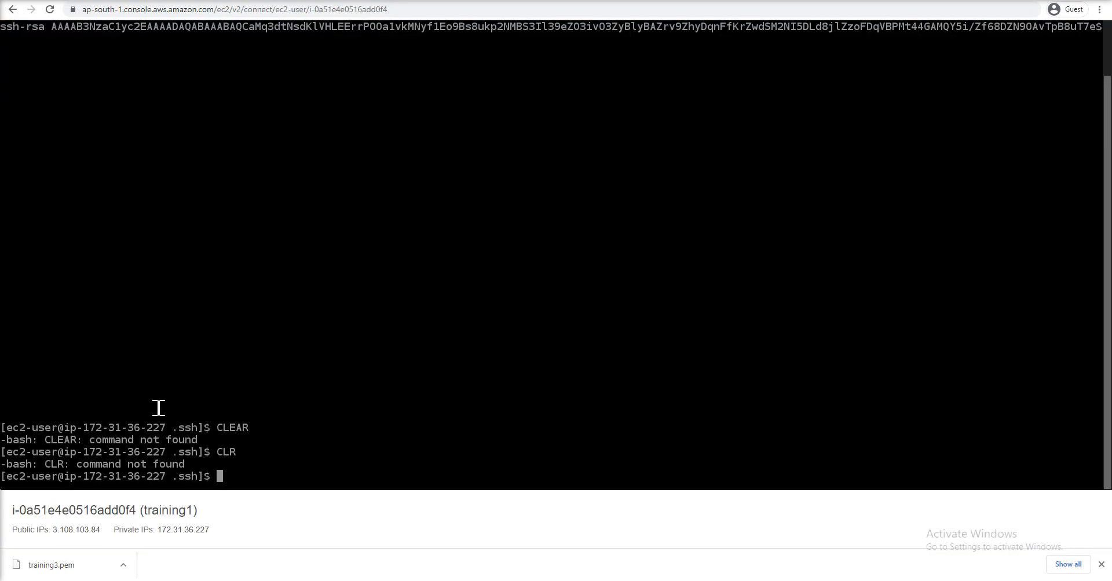
key(Up)
key(Up)
key(Up)
key(Return)
Delete the first ssh-rsa public key and the blank line below it from authorized_keys, keeping the second key.
key(Down)
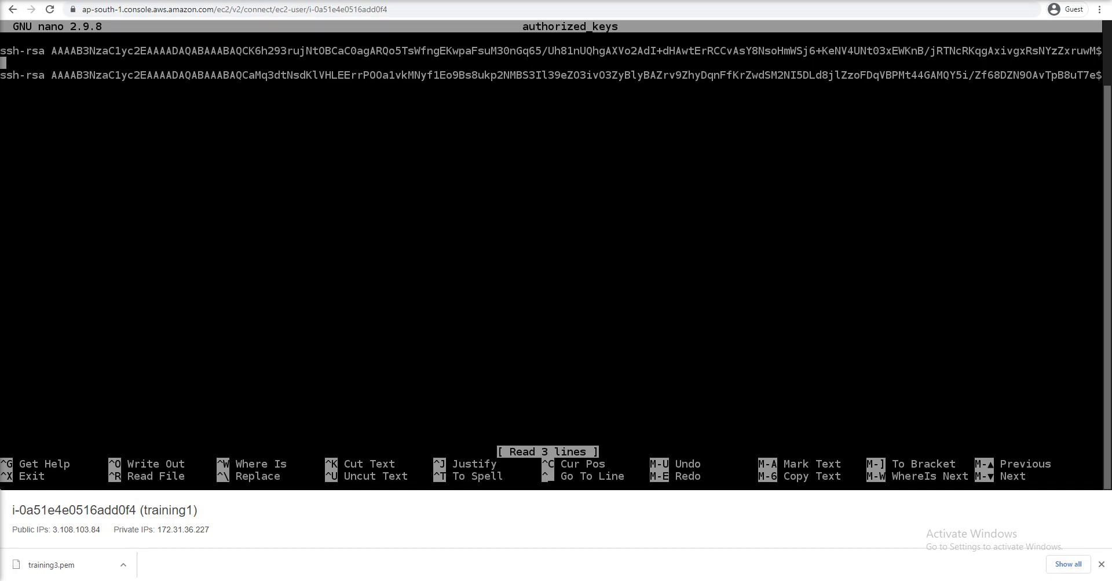
key(BackSpace)
key(BackSpace)
key(BackSpace)
key(BackSpace)
key(BackSpace)
key(BackSpace)
key(BackSpace)
key(BackSpace)
key(BackSpace)
key(BackSpace)
key(BackSpace)
key(BackSpace)
key(BackSpace)
key(BackSpace)
key(BackSpace)
key(BackSpace)
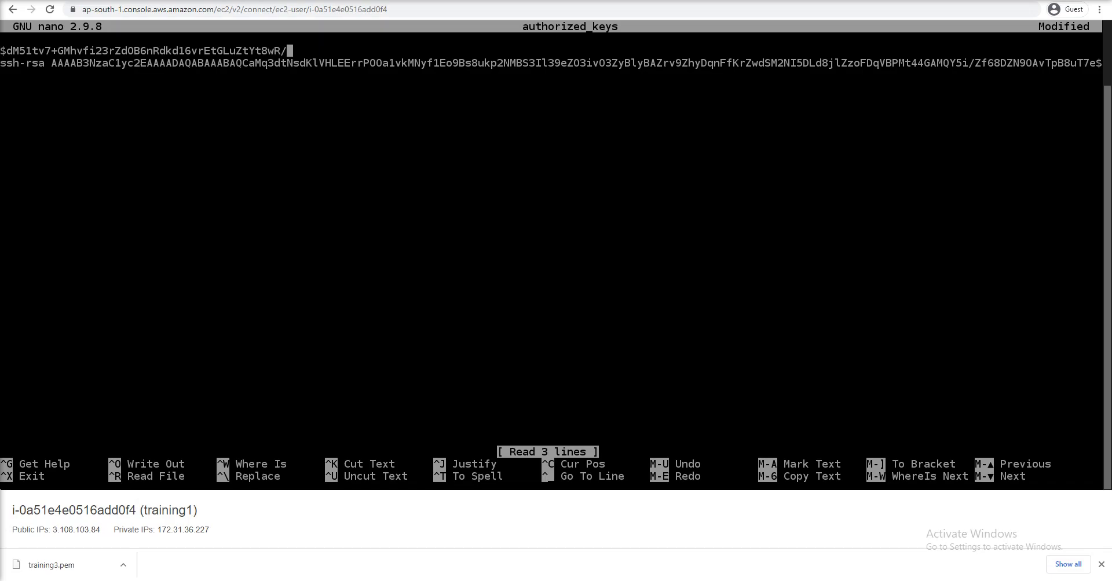
key(BackSpace)
key(BackSpace)
key(BackSpace)
key(BackSpace)
key(BackSpace)
key(BackSpace)
key(BackSpace)
key(BackSpace)
key(BackSpace)
key(BackSpace)
key(BackSpace)
key(BackSpace)
key(BackSpace)
key(BackSpace)
key(BackSpace)
key(BackSpace)
key(BackSpace)
key(BackSpace)
key(BackSpace)
key(BackSpace)
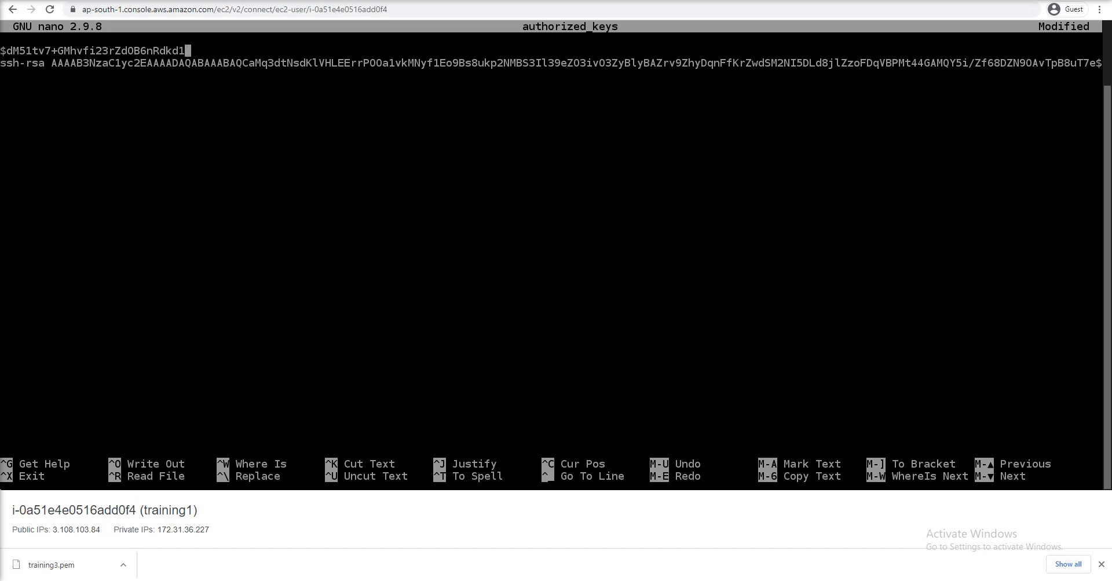
key(BackSpace)
key(BackSpace)
key(BackSpace)
key(BackSpace)
key(BackSpace)
key(BackSpace)
key(BackSpace)
key(BackSpace)
key(BackSpace)
key(BackSpace)
key(BackSpace)
key(BackSpace)
key(BackSpace)
key(BackSpace)
key(BackSpace)
key(BackSpace)
key(BackSpace)
key(BackSpace)
key(BackSpace)
key(BackSpace)
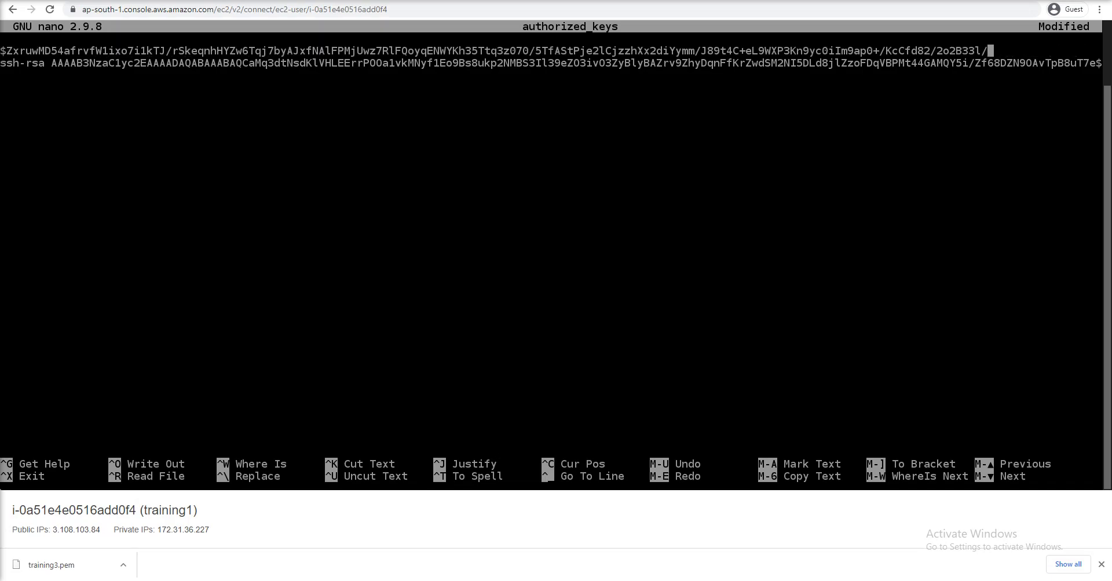
key(BackSpace)
key(BackSpace)
key(BackSpace)
key(BackSpace)
key(BackSpace)
key(BackSpace)
key(BackSpace)
key(BackSpace)
key(BackSpace)
key(BackSpace)
key(BackSpace)
key(BackSpace)
key(BackSpace)
key(BackSpace)
key(BackSpace)
key(BackSpace)
key(BackSpace)
key(BackSpace)
key(BackSpace)
key(BackSpace)
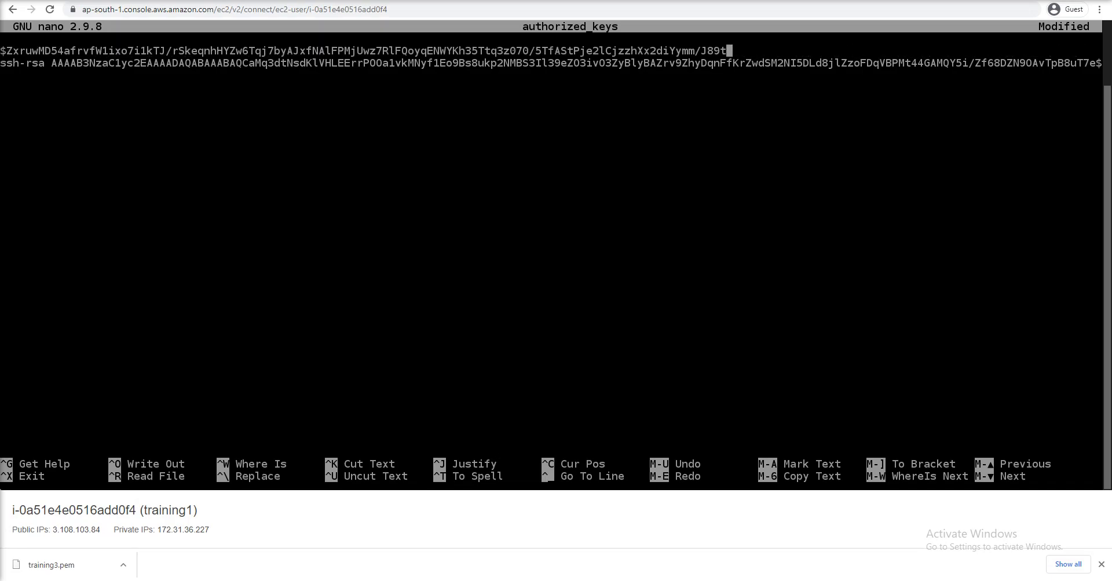
key(BackSpace)
key(BackSpace)
key(BackSpace)
key(BackSpace)
key(BackSpace)
key(BackSpace)
key(BackSpace)
key(BackSpace)
key(BackSpace)
key(BackSpace)
key(BackSpace)
key(BackSpace)
key(BackSpace)
key(BackSpace)
key(BackSpace)
key(BackSpace)
key(BackSpace)
key(BackSpace)
key(BackSpace)
key(BackSpace)
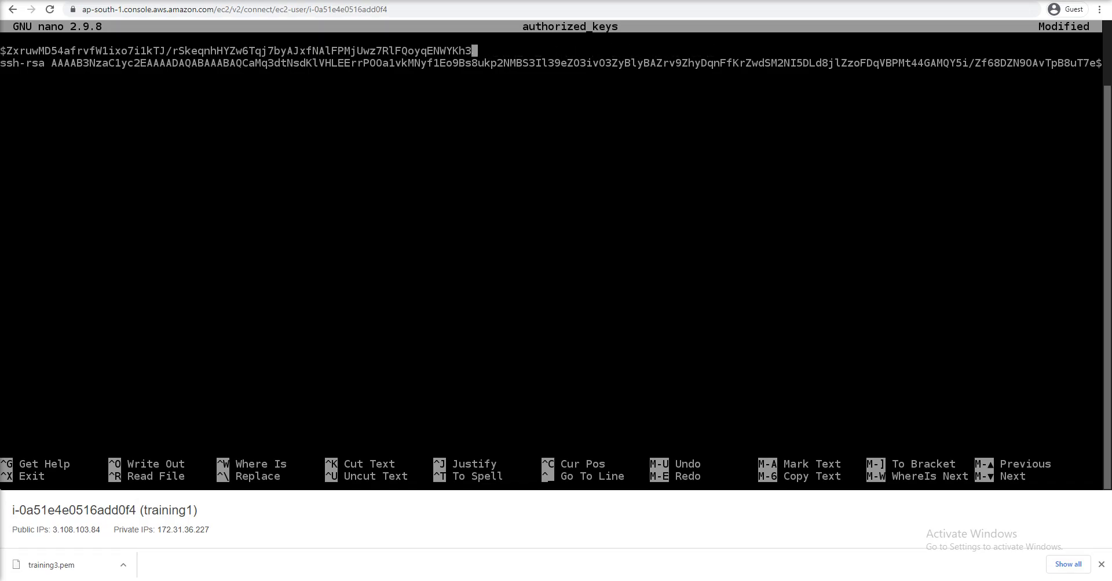
key(BackSpace)
key(BackSpace)
key(BackSpace)
key(BackSpace)
key(BackSpace)
key(BackSpace)
key(BackSpace)
key(BackSpace)
key(BackSpace)
key(BackSpace)
key(BackSpace)
key(BackSpace)
key(BackSpace)
key(BackSpace)
key(BackSpace)
key(BackSpace)
key(BackSpace)
key(BackSpace)
key(BackSpace)
key(BackSpace)
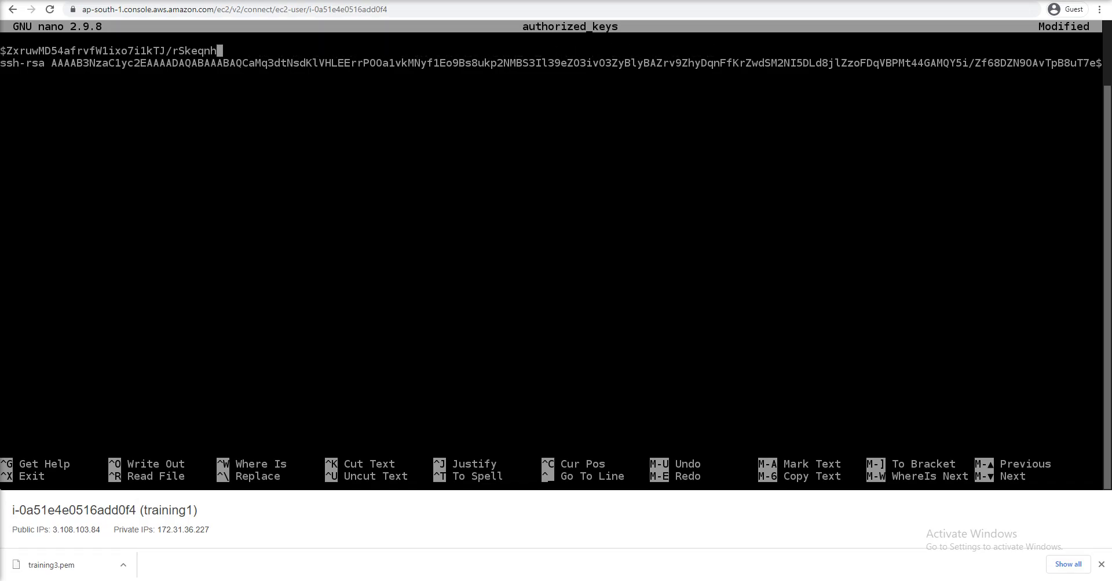
key(BackSpace)
key(BackSpace)
key(BackSpace)
key(BackSpace)
key(BackSpace)
key(BackSpace)
key(BackSpace)
key(BackSpace)
key(BackSpace)
key(BackSpace)
key(BackSpace)
key(BackSpace)
key(BackSpace)
key(BackSpace)
key(BackSpace)
key(BackSpace)
key(BackSpace)
key(BackSpace)
key(BackSpace)
key(BackSpace)
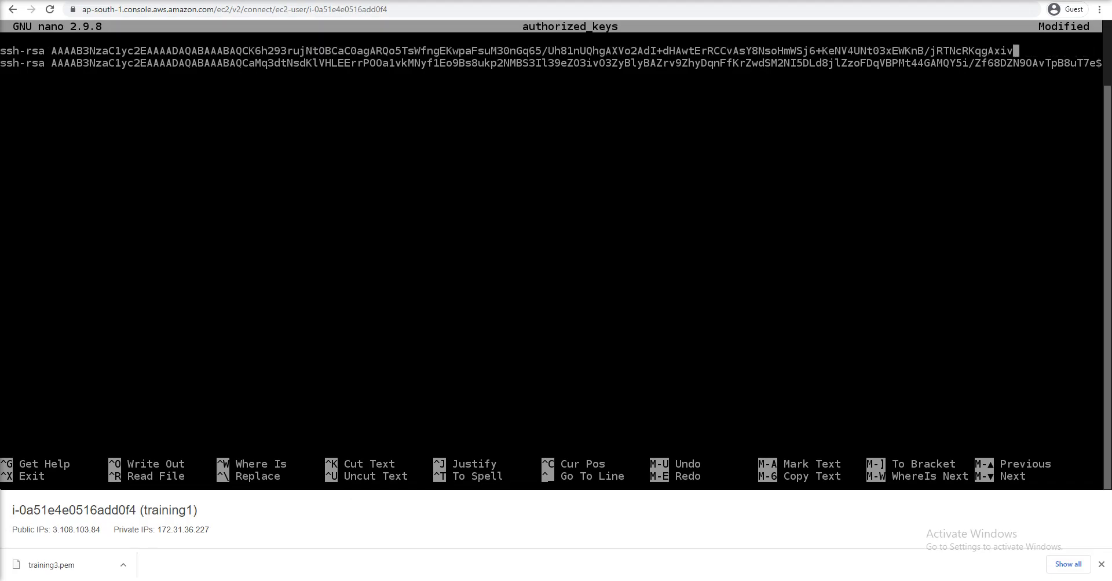
Erase the remaining characters of the first ssh-rsa key in authorized_keys and remove its leftover line.
key(BackSpace)
key(BackSpace)
key(BackSpace)
key(BackSpace)
key(BackSpace)
key(BackSpace)
key(BackSpace)
key(BackSpace)
key(BackSpace)
key(BackSpace)
key(BackSpace)
key(BackSpace)
key(BackSpace)
key(BackSpace)
key(BackSpace)
key(BackSpace)
key(BackSpace)
key(BackSpace)
key(BackSpace)
key(BackSpace)
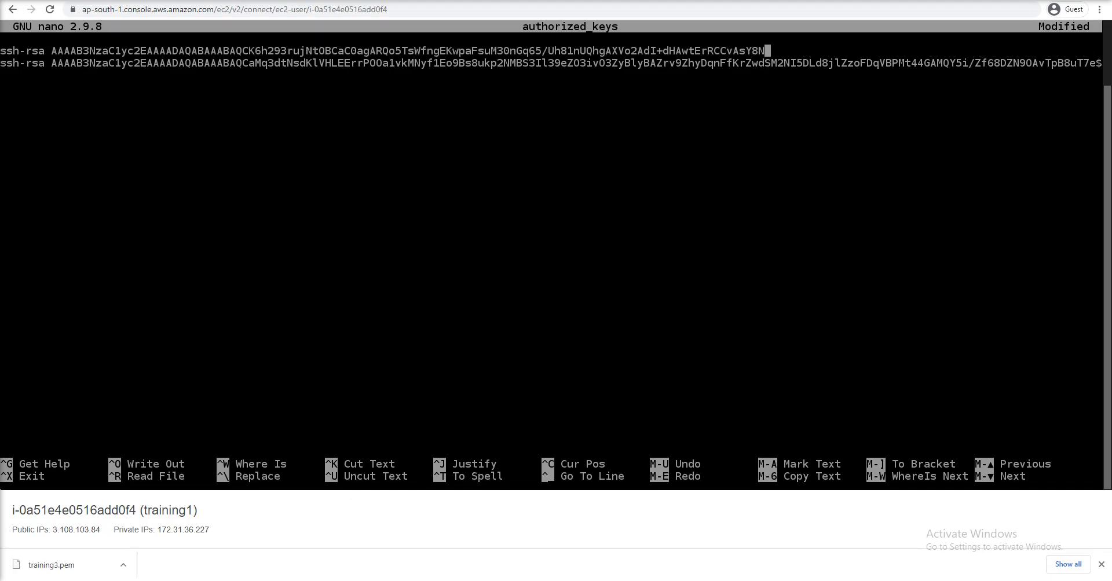
key(BackSpace)
key(BackSpace)
key(BackSpace)
key(BackSpace)
key(BackSpace)
key(BackSpace)
key(BackSpace)
key(BackSpace)
key(BackSpace)
key(BackSpace)
key(BackSpace)
key(BackSpace)
key(BackSpace)
key(BackSpace)
key(BackSpace)
key(BackSpace)
key(BackSpace)
key(BackSpace)
key(BackSpace)
key(BackSpace)
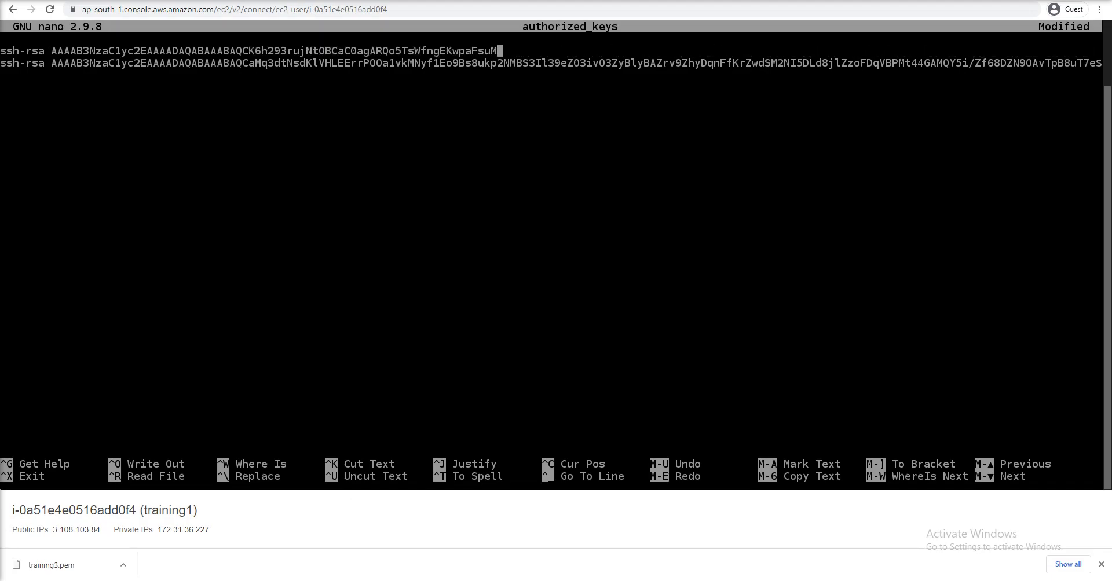
key(BackSpace)
key(BackSpace)
key(BackSpace)
key(BackSpace)
key(BackSpace)
key(BackSpace)
key(BackSpace)
key(BackSpace)
key(BackSpace)
key(BackSpace)
key(BackSpace)
key(BackSpace)
key(BackSpace)
key(BackSpace)
key(BackSpace)
key(BackSpace)
key(BackSpace)
key(BackSpace)
key(BackSpace)
key(BackSpace)
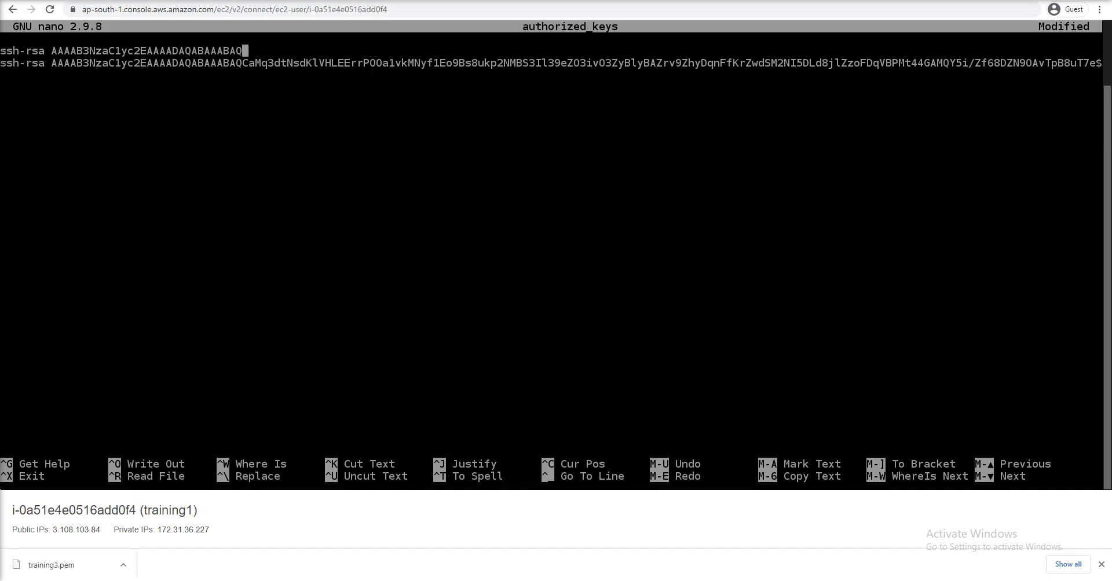
key(BackSpace)
key(BackSpace)
key(BackSpace)
key(BackSpace)
key(BackSpace)
key(BackSpace)
key(BackSpace)
key(BackSpace)
key(BackSpace)
key(BackSpace)
key(BackSpace)
key(BackSpace)
key(BackSpace)
key(BackSpace)
key(BackSpace)
key(BackSpace)
key(BackSpace)
key(BackSpace)
key(BackSpace)
key(BackSpace)
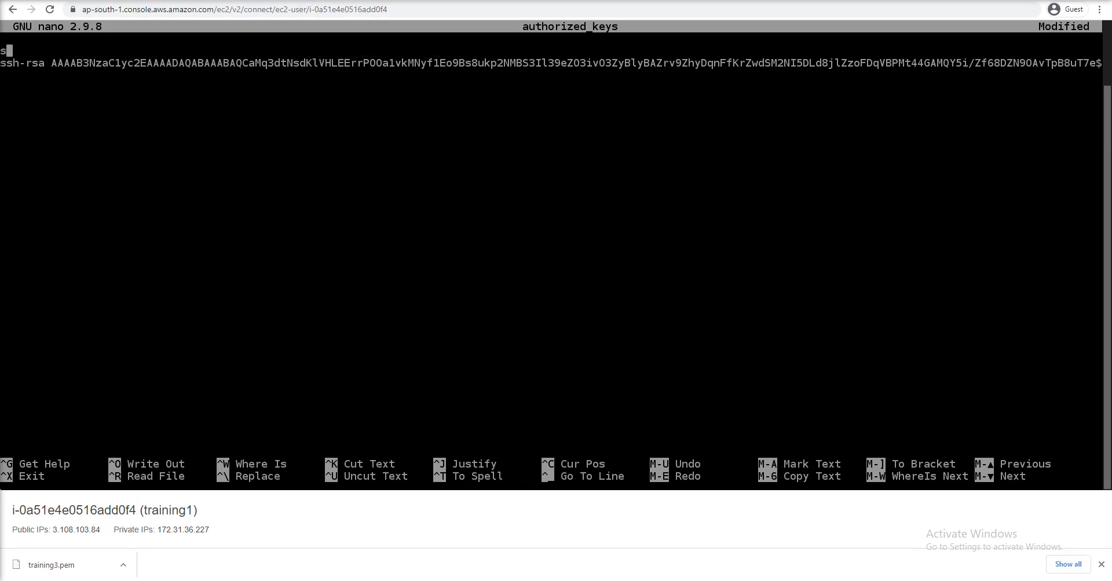
key(Delete)
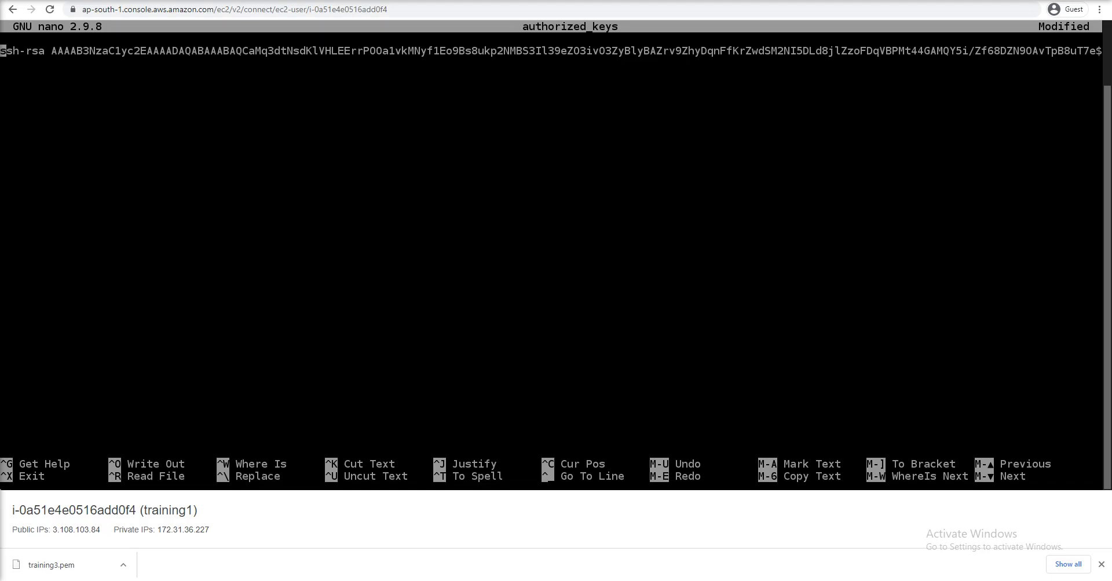
Save the changes to authorized_keys under the same file name and exit nano.
key(ctrl+x)
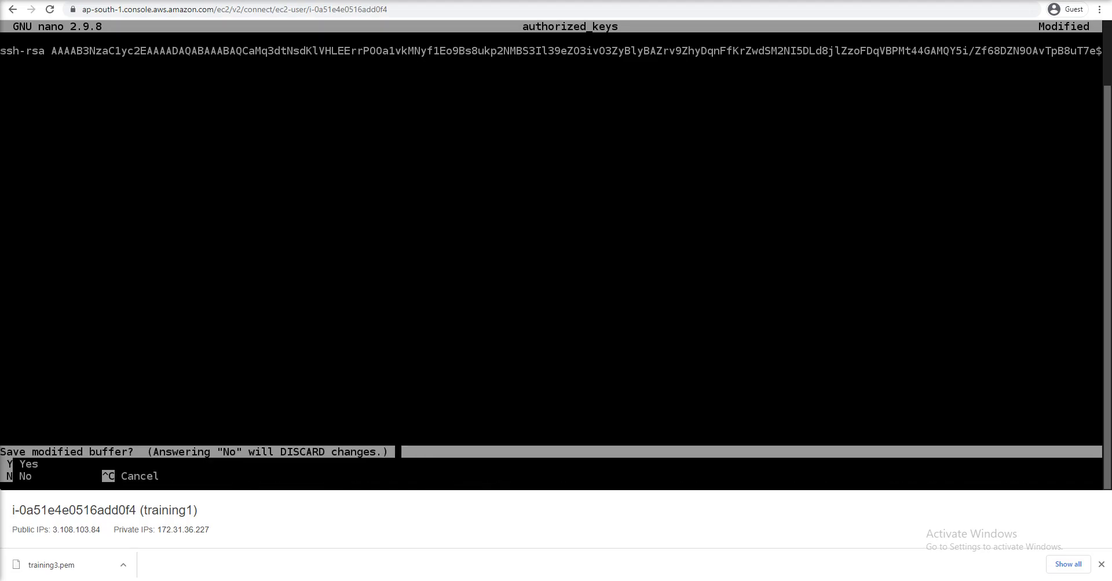
key(y)
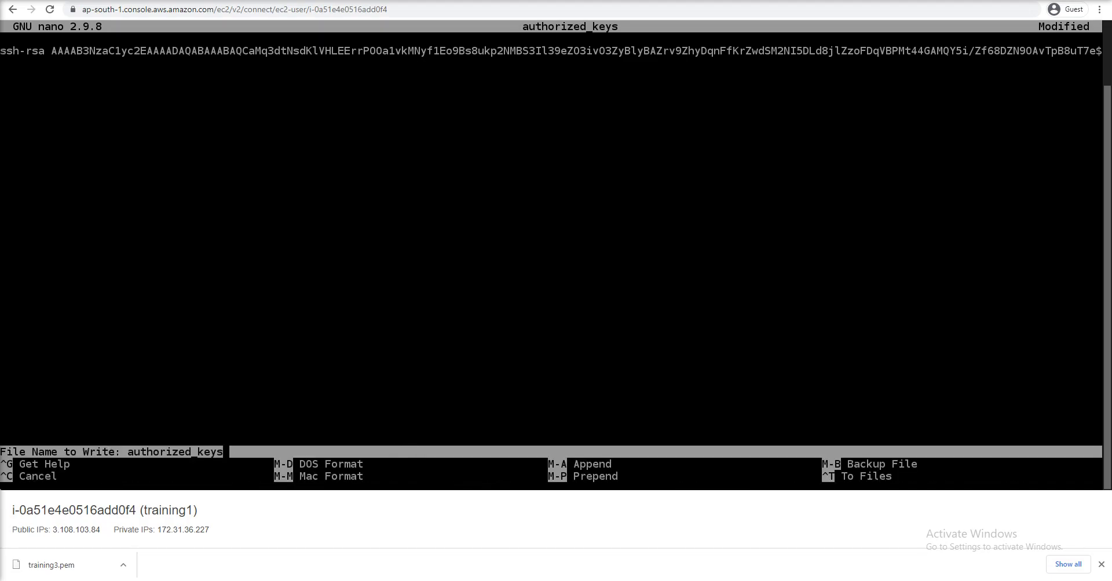
key(Return)
Reopen authorized_keys in nano to check which keys it holds, and close it without editing.
key(Up)
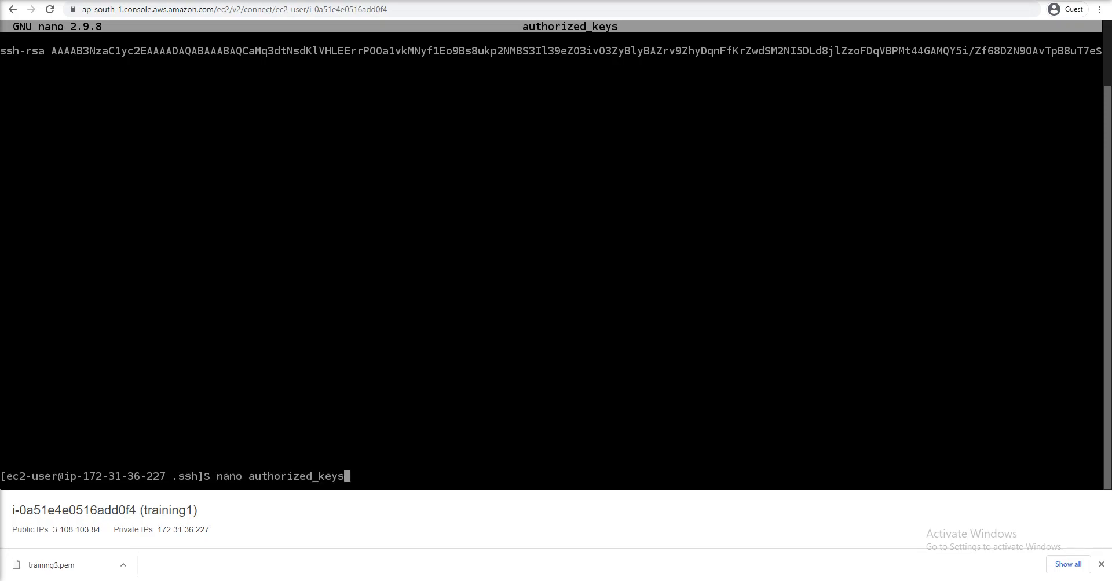
key(Return)
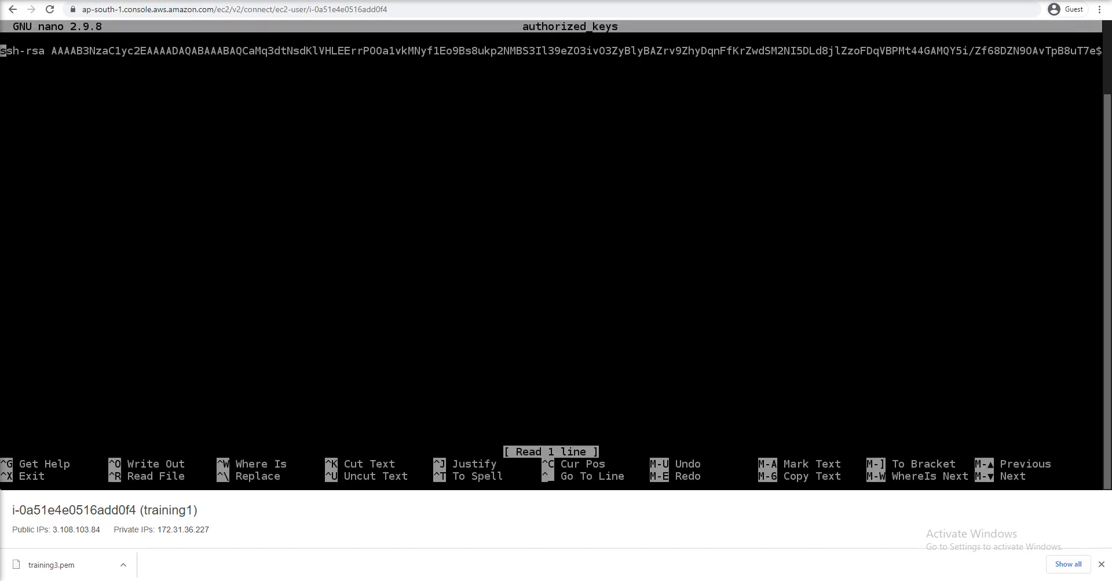
key(ctrl+x)
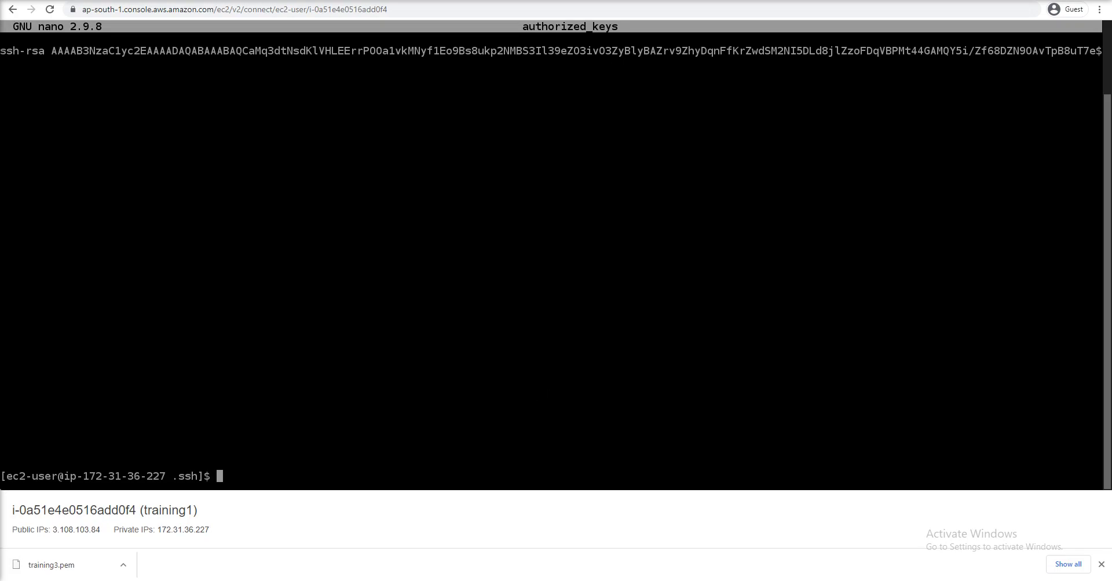
Switch to FileZilla, disconnect from the server, and check which private key file is listed in the SFTP settings.
key(alt+Tab)
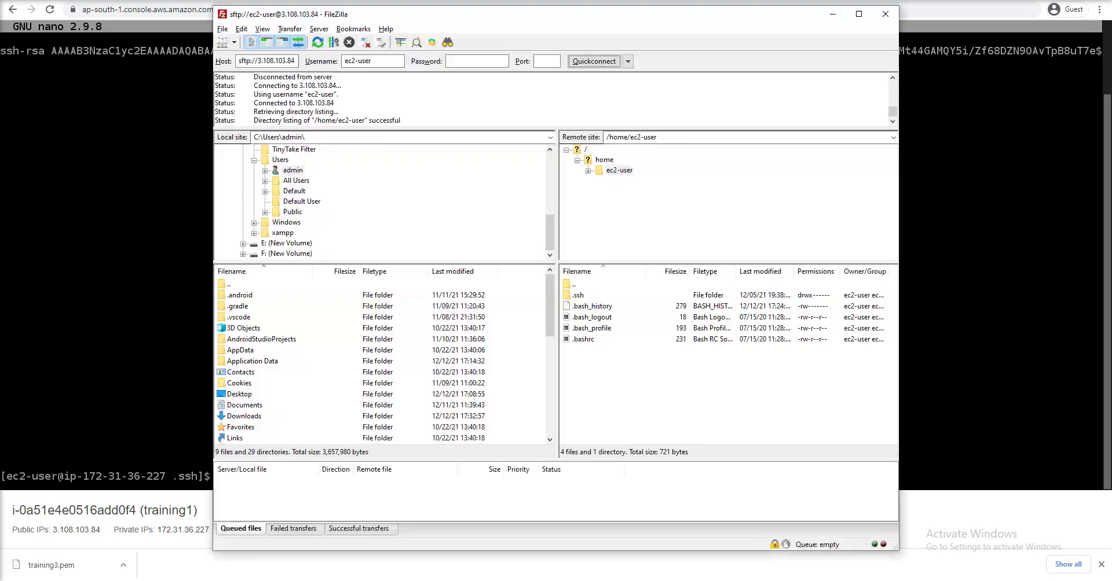
click(349, 43)
click(242, 28)
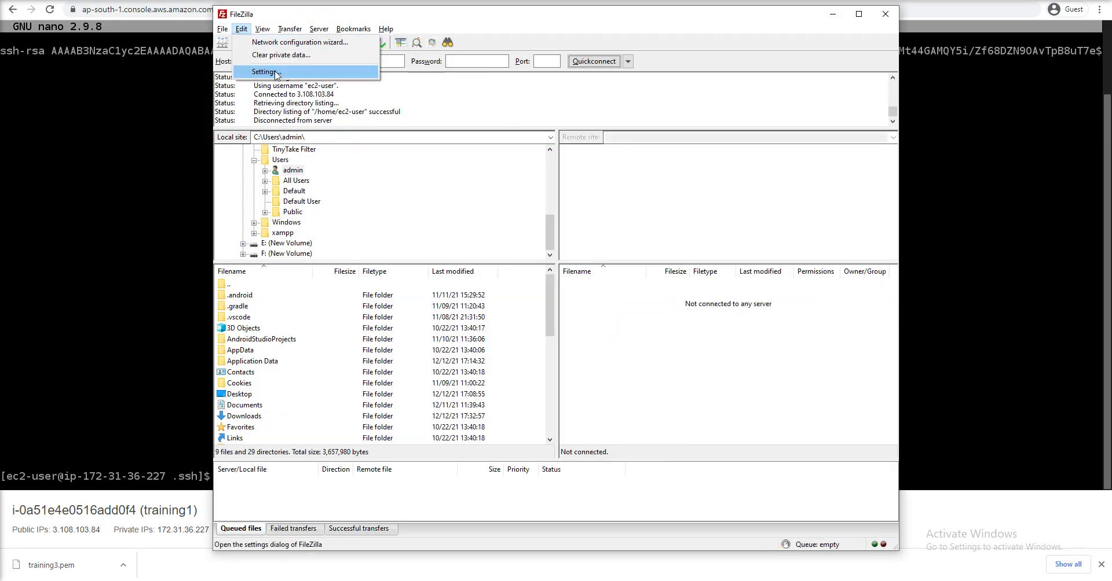
click(291, 74)
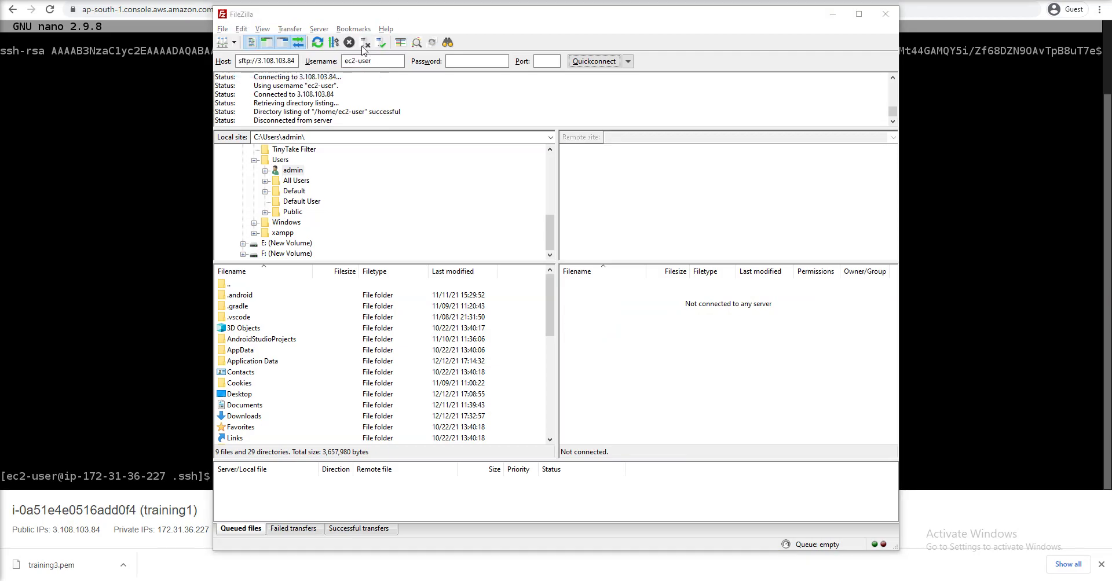
click(407, 217)
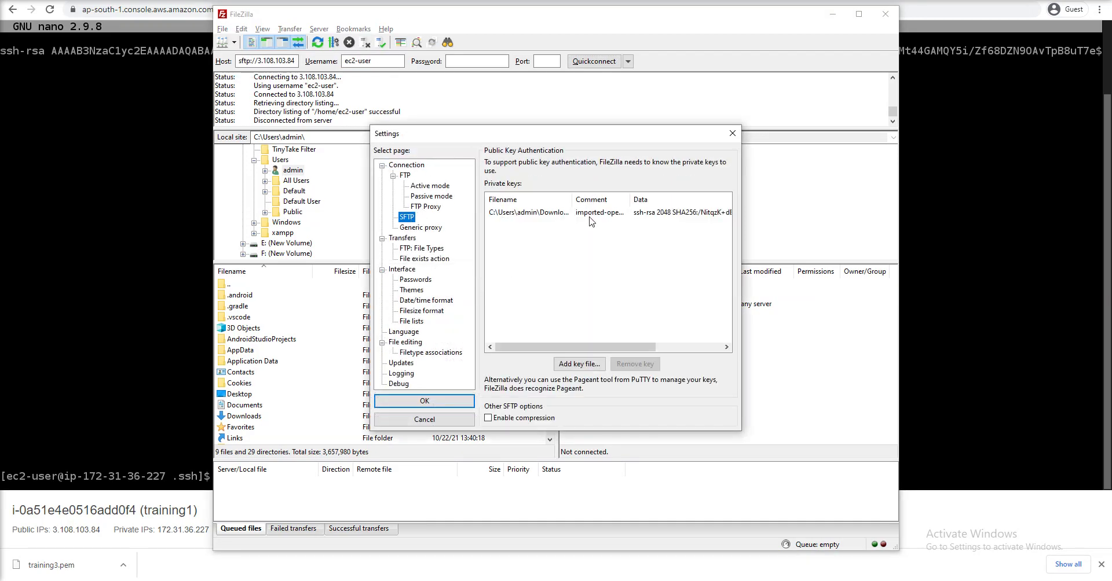
drag(648, 199, 683, 199)
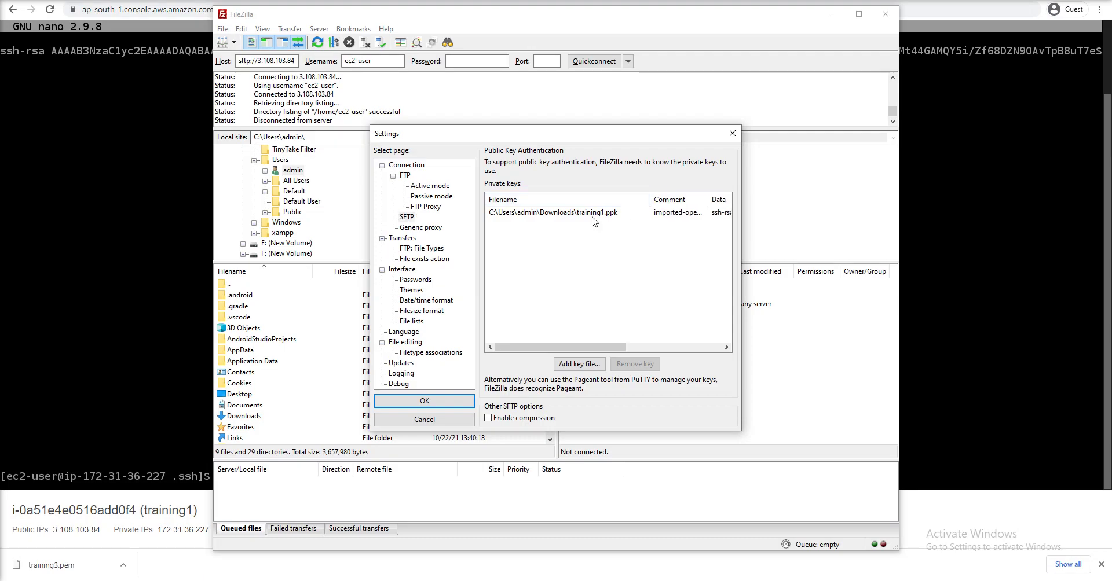
click(427, 401)
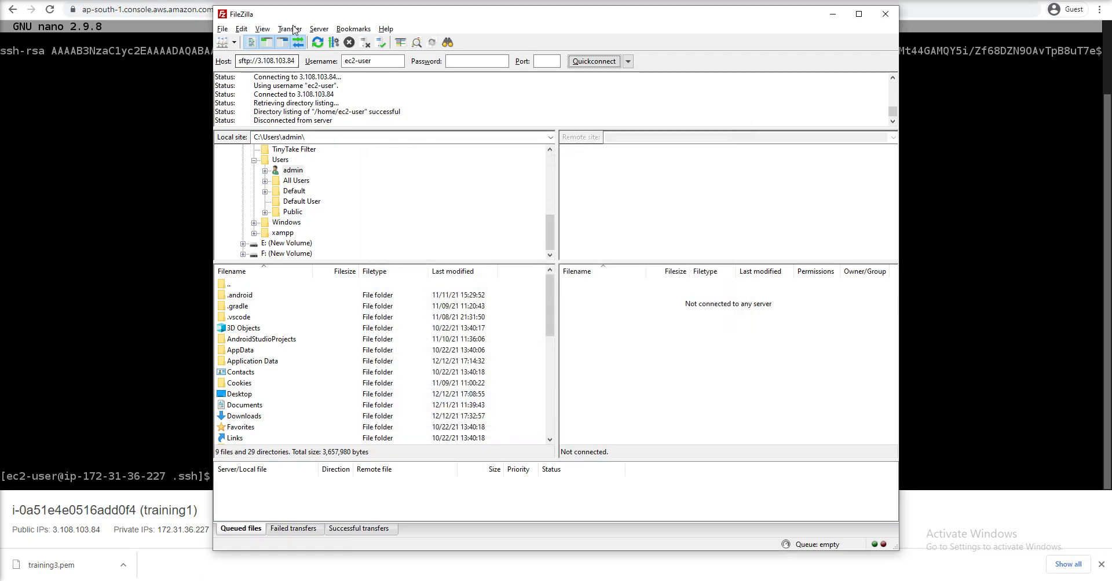
Try to connect to sftp://3.108.103.84 as ec2-user with the training1.ppk key and read the connection log.
click(542, 63)
key(Return)
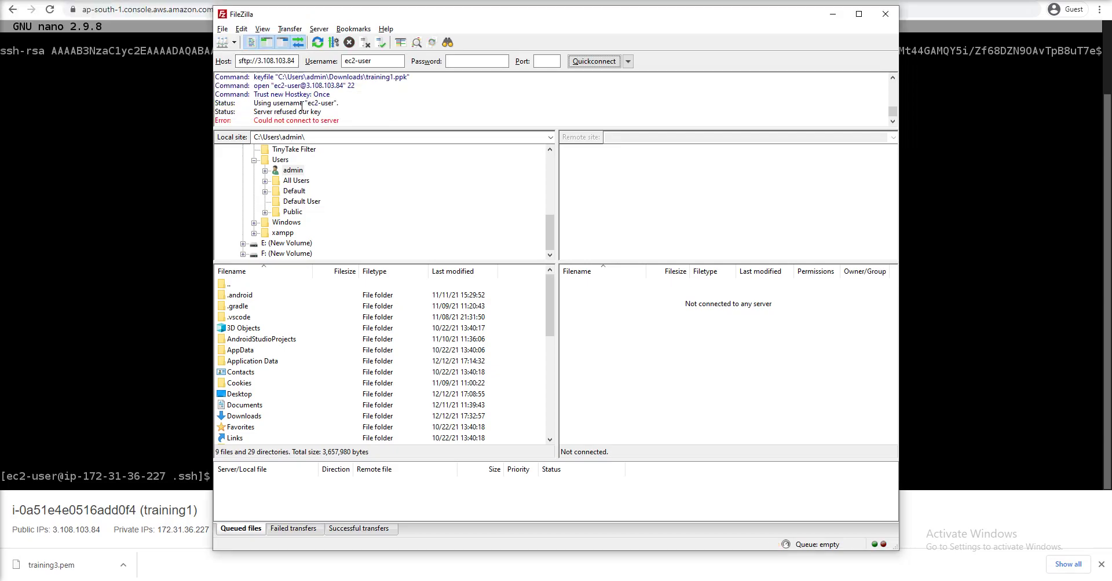
drag(277, 113, 319, 122)
click(381, 60)
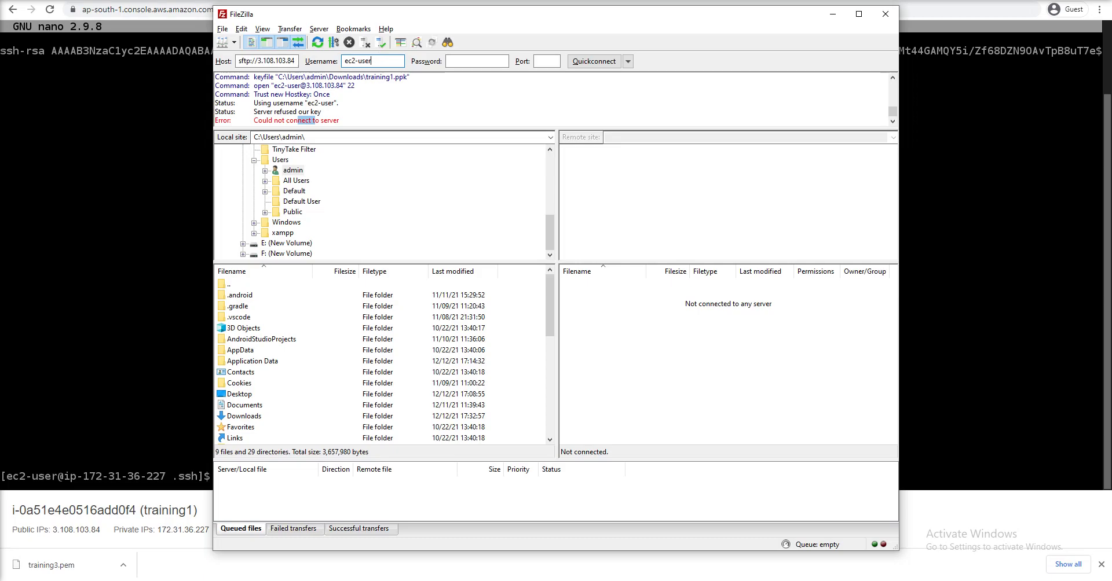
Replace training1.ppk with training3.pem from Downloads as the private key in the SFTP settings.
click(242, 28)
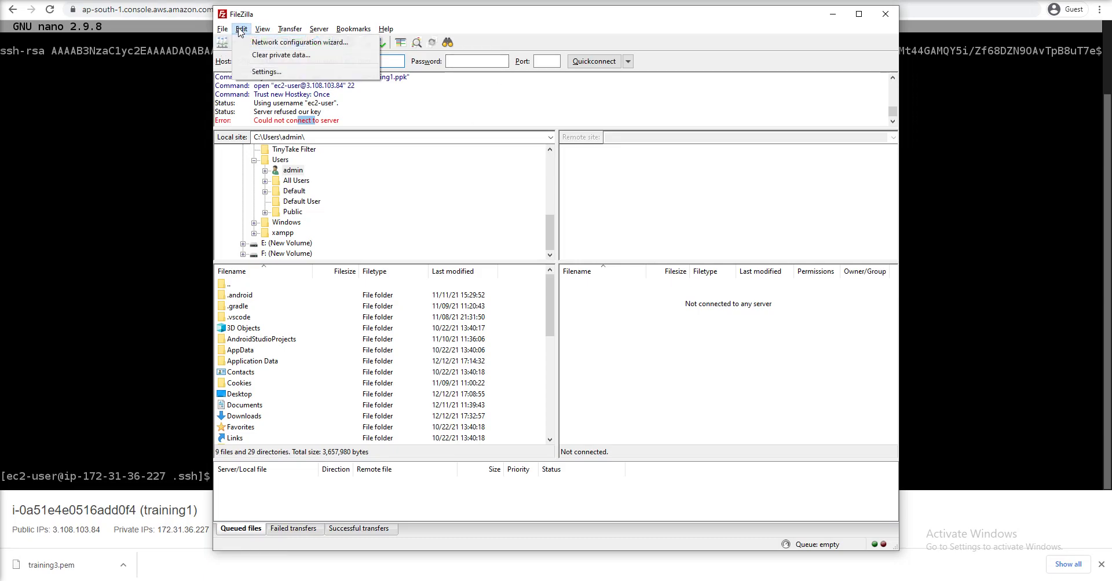
click(268, 71)
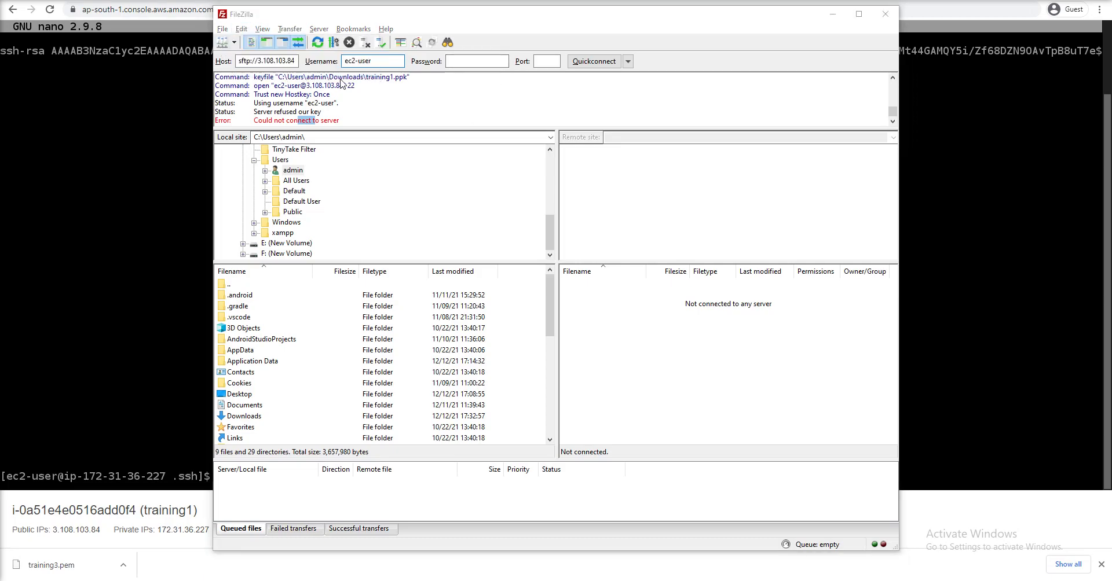
click(406, 216)
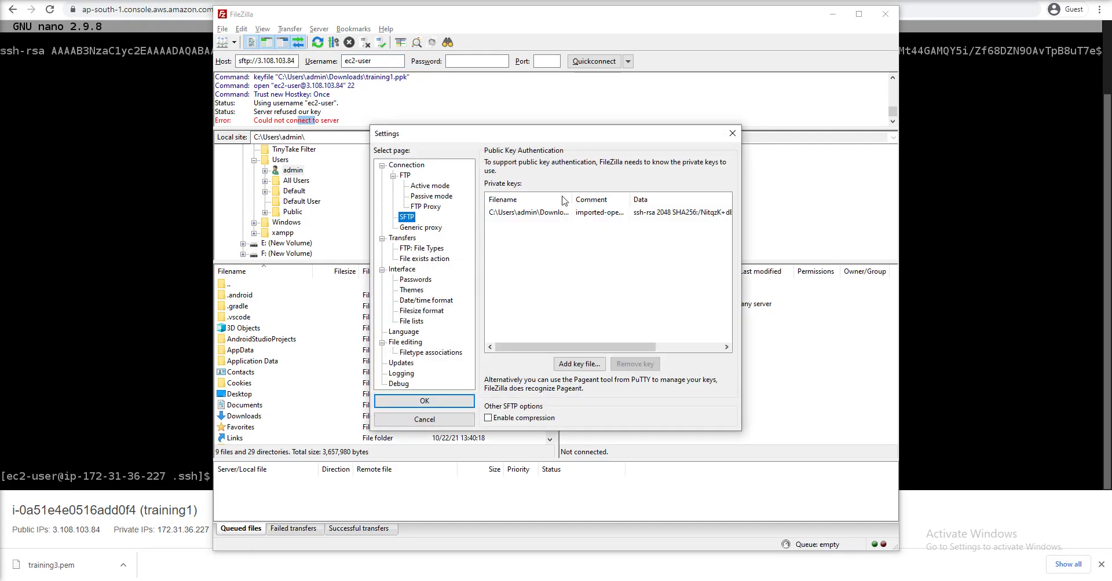
click(614, 212)
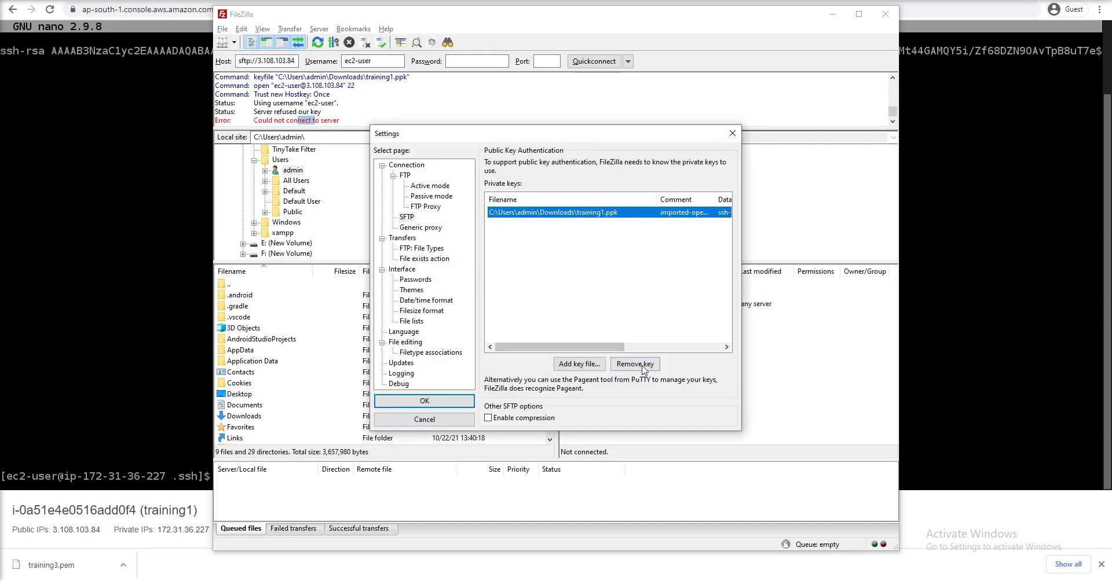
click(637, 368)
click(579, 363)
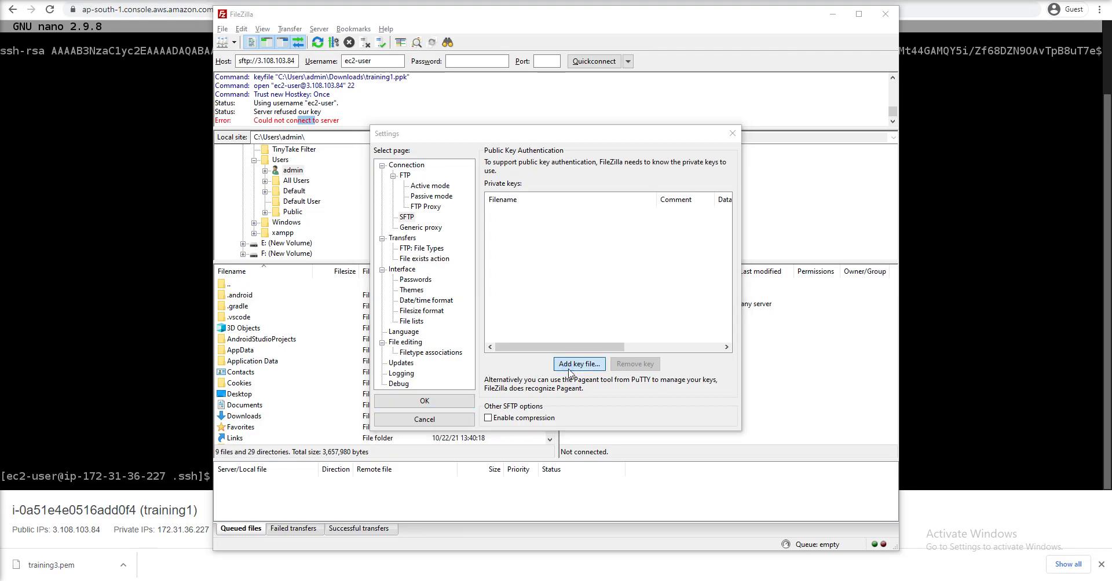
click(570, 251)
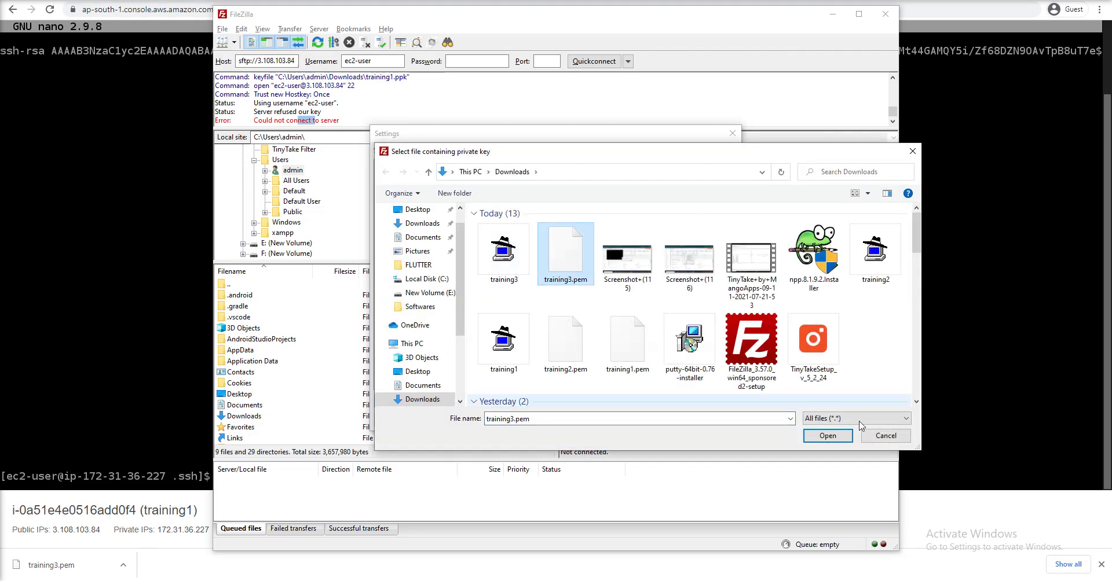
click(828, 438)
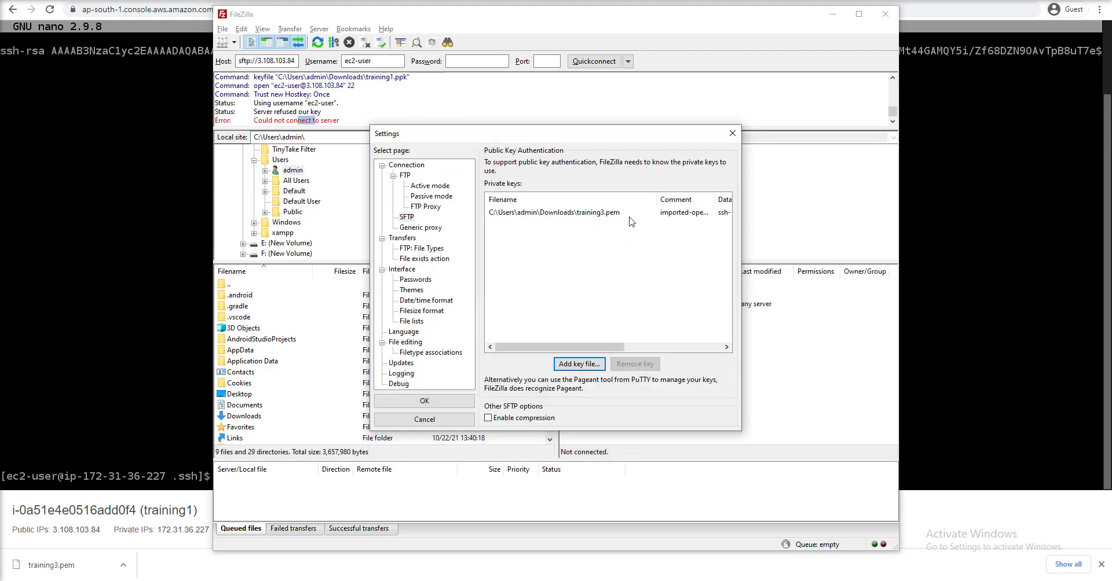
click(449, 402)
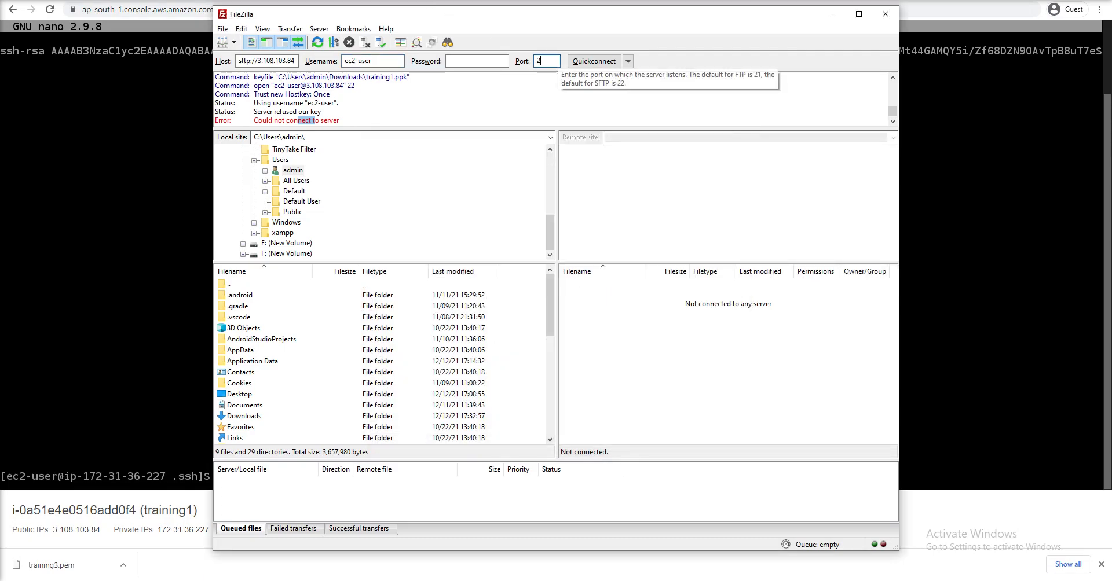
Connect to sftp://3.108.103.84 as ec2-user with the training3.pem key, select .bash_profile on the remote site, and minimize FileZilla.
click(594, 61)
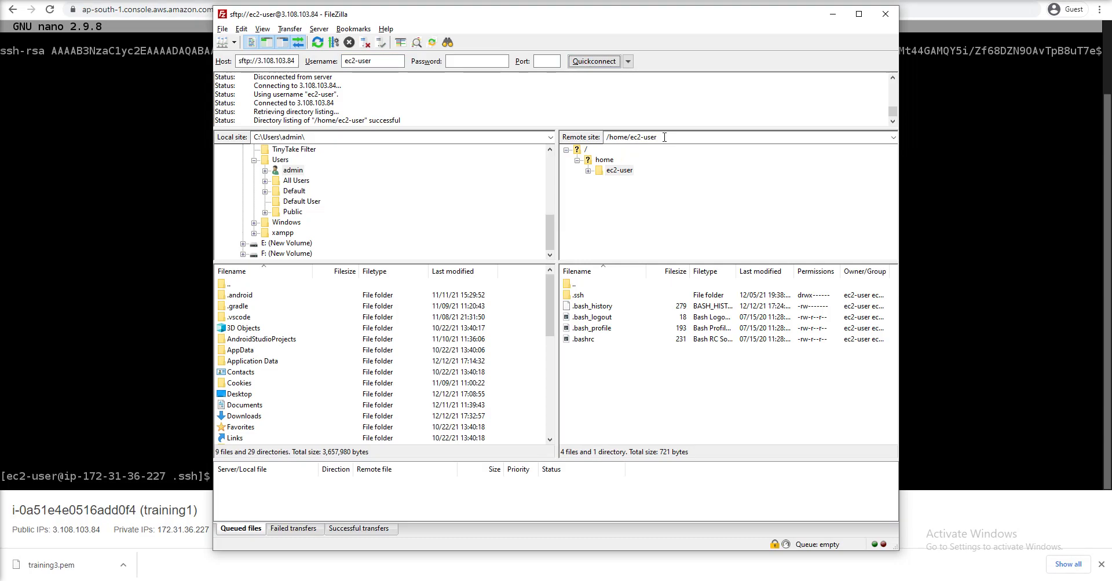
click(614, 328)
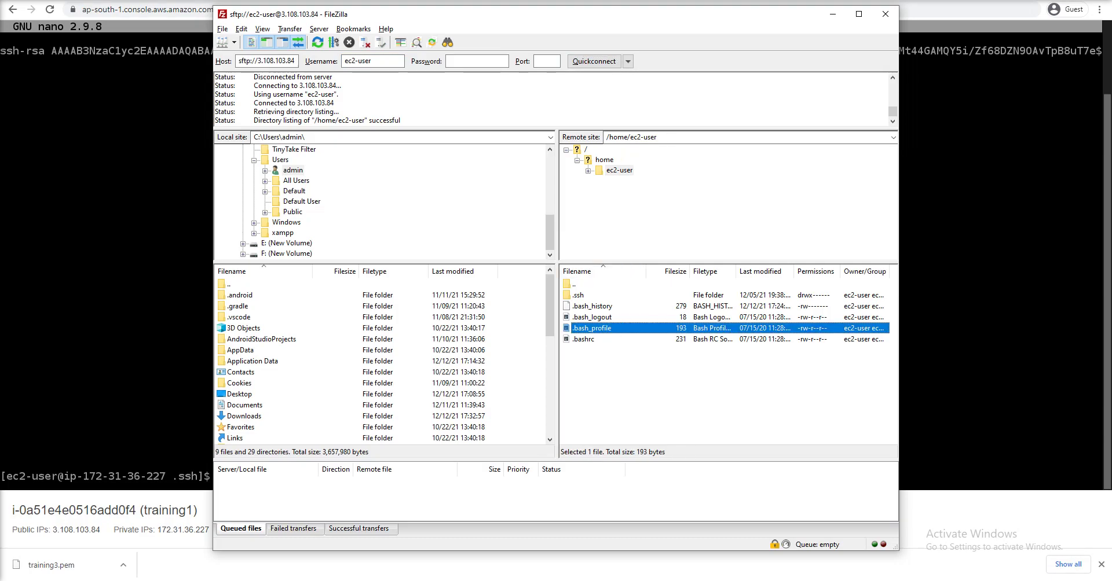
click(832, 14)
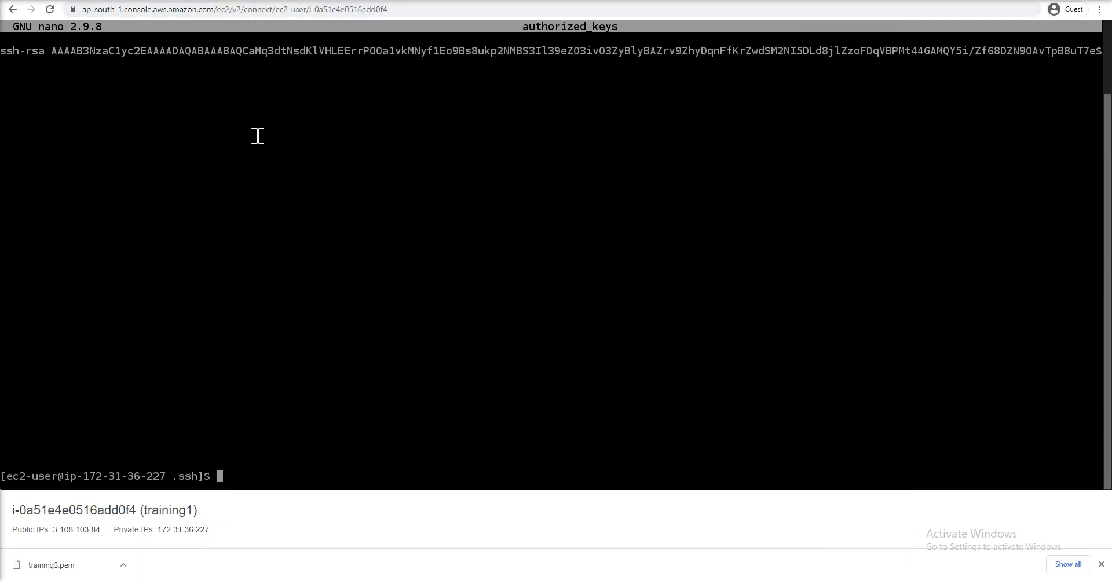
Review the training1 instance's row in the EC2 instances list and bring the FileZilla window back up.
click(686, 0)
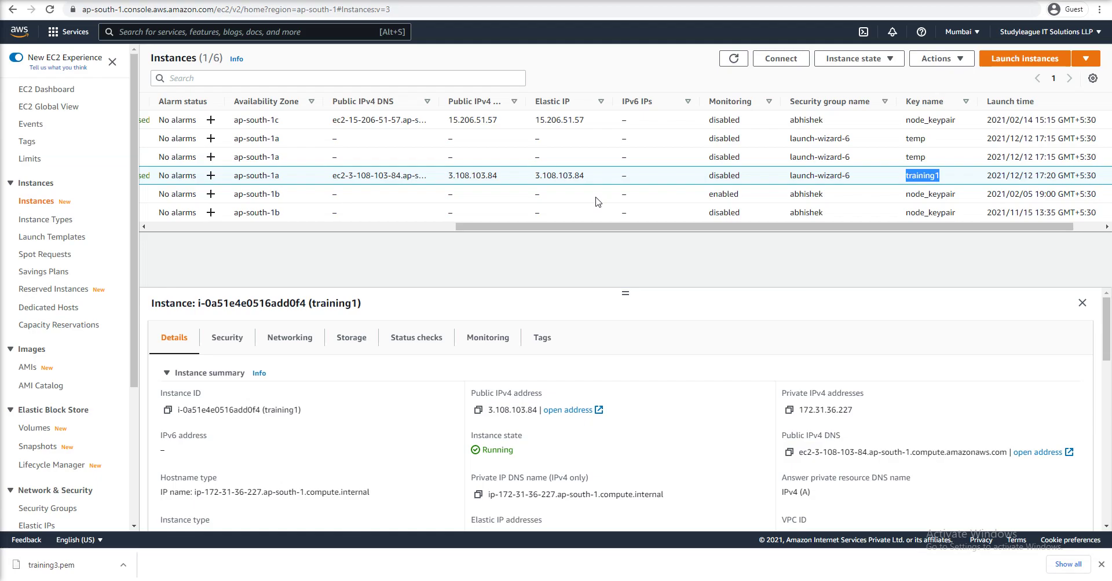
drag(642, 226, 305, 274)
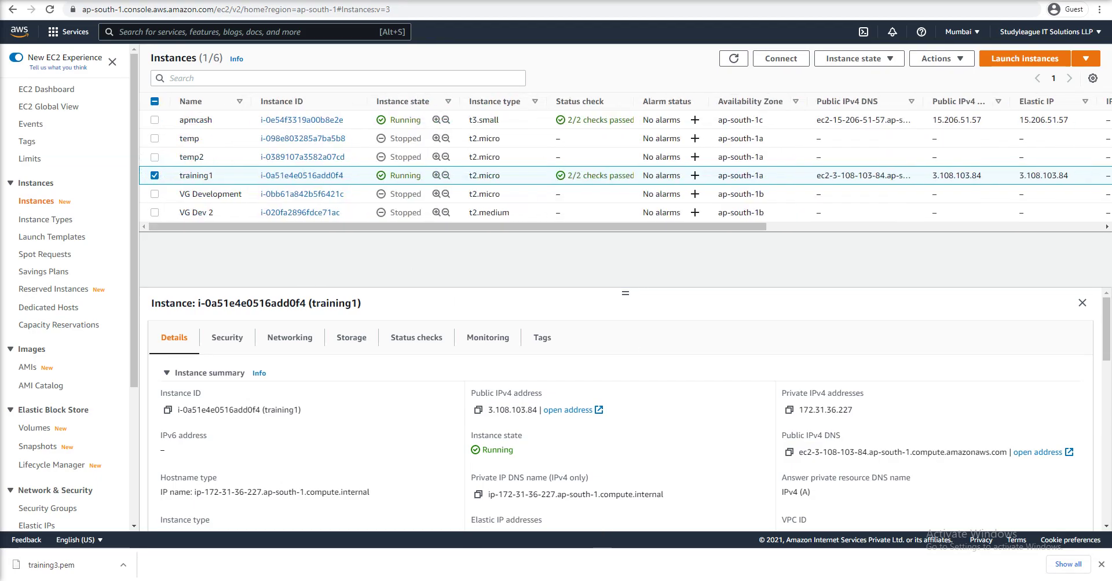
mouse_move(554, 580)
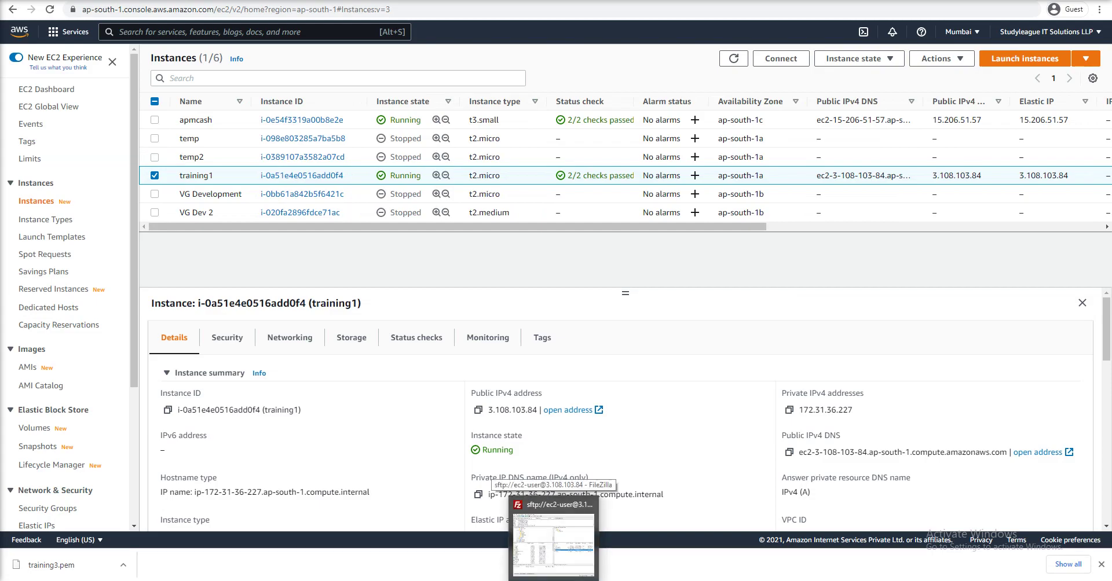
click(554, 544)
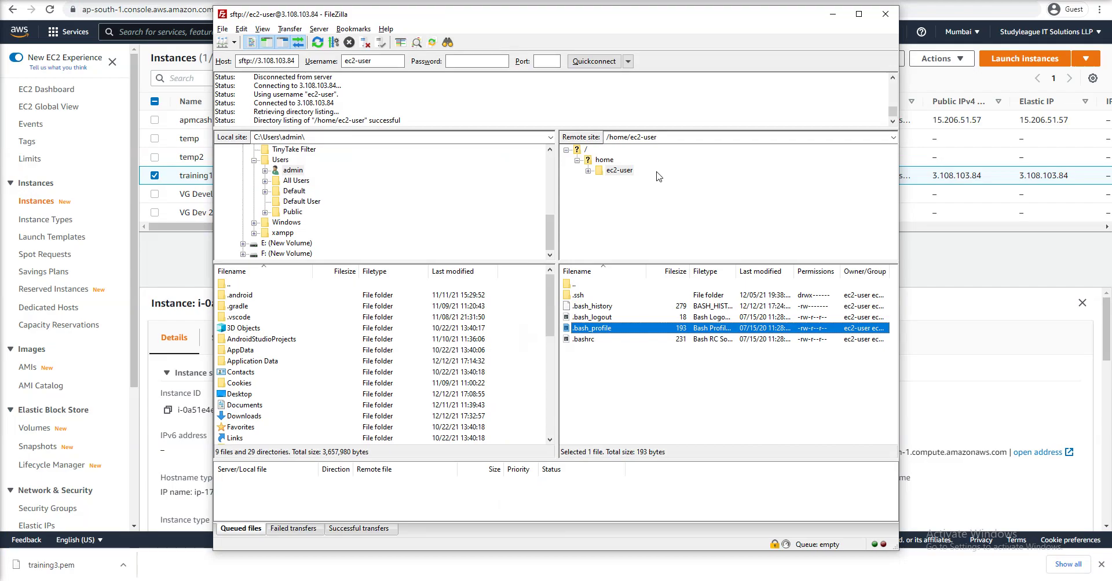